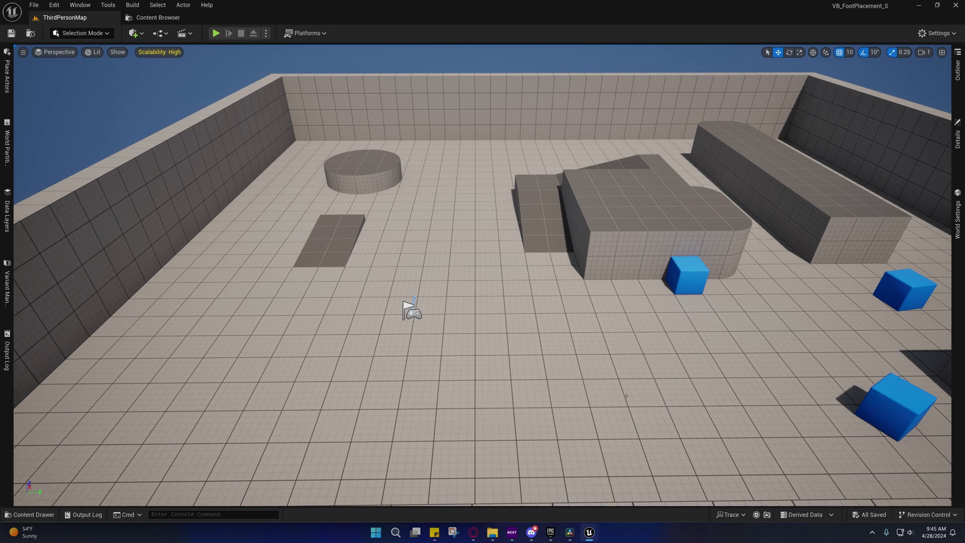
# - Check the Animation Warping plugin in the built-in Animation plugins and close the plugin list
pyautogui.moveTo(482, 281); pyautogui.dragTo(438, 260, button='right')
pyautogui.moveTo(590, 529)
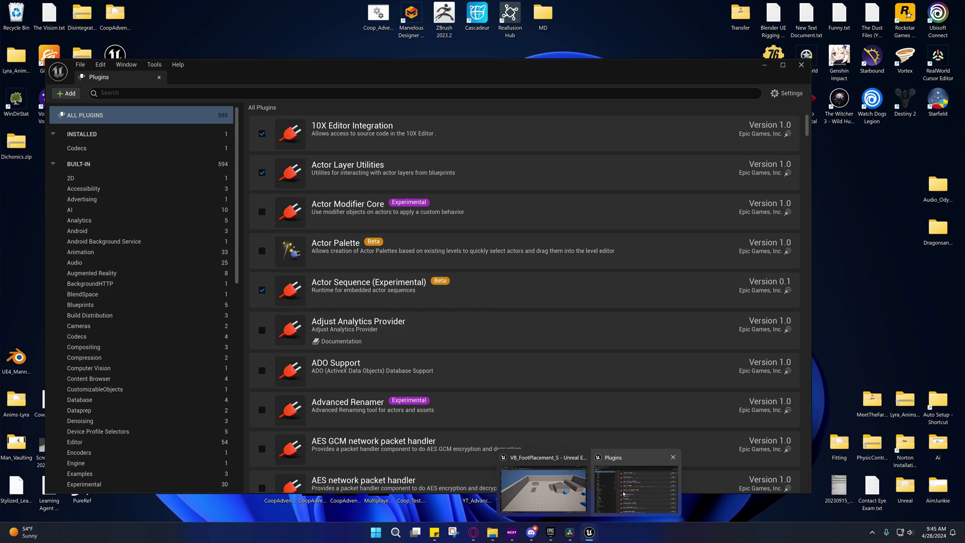
pyautogui.click(623, 494)
pyautogui.click(54, 5)
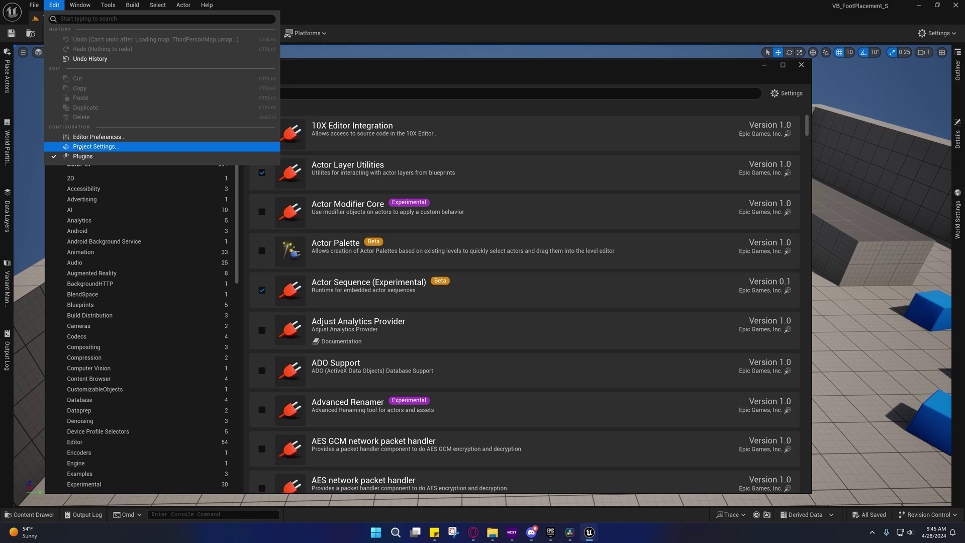
pyautogui.click(83, 156)
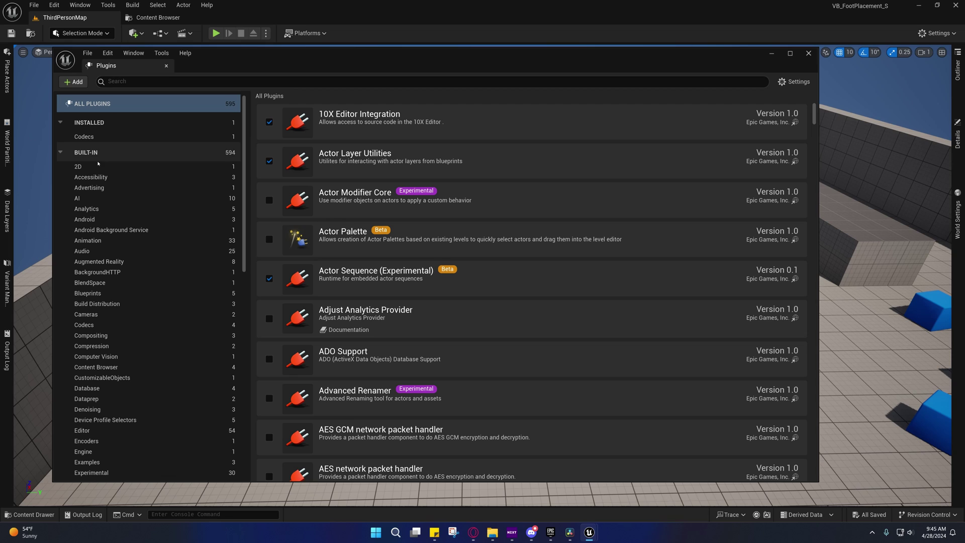
pyautogui.click(101, 240)
pyautogui.scroll(-3, 346, 256)
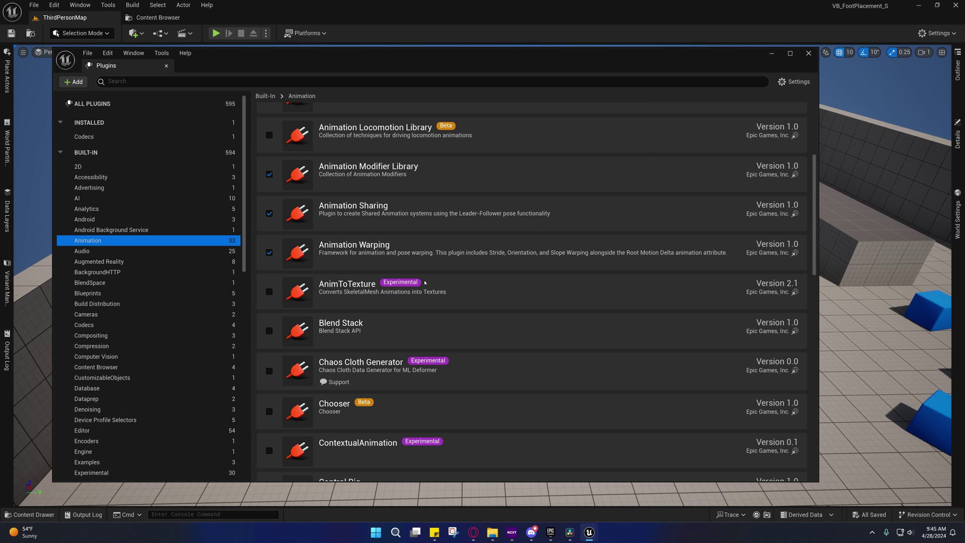
pyautogui.click(808, 53)
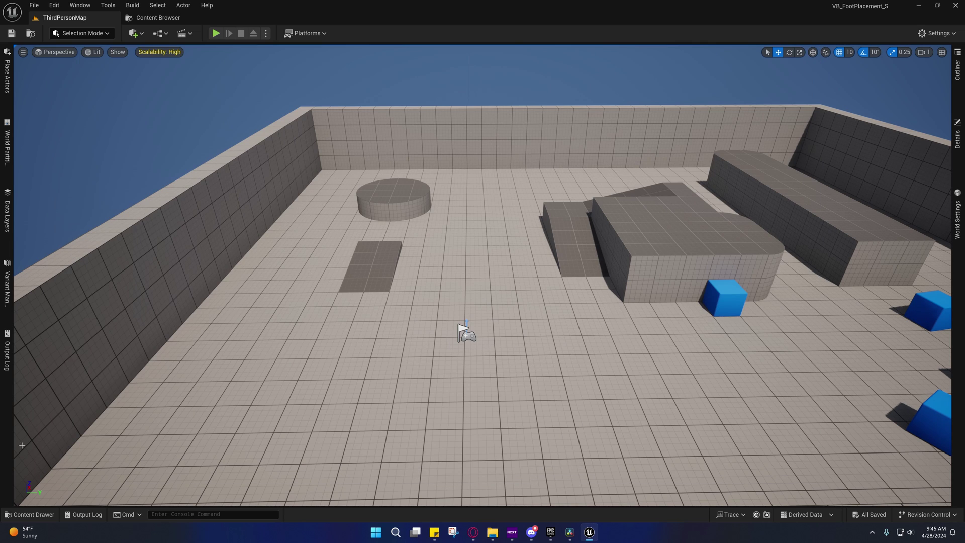
# - Open the ABP_Manny animation blueprint from the Characters/Mannequins/Animations folder
pyautogui.click(31, 514)
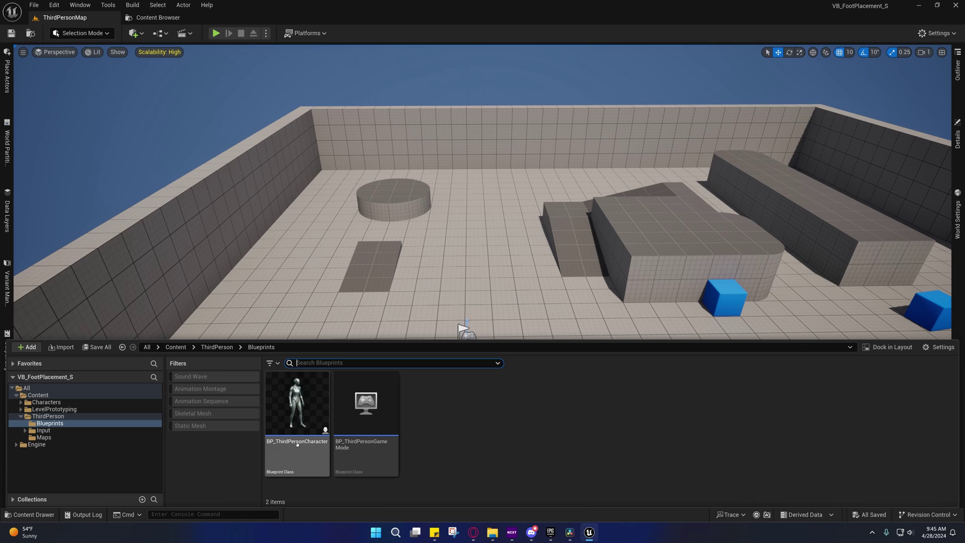
pyautogui.click(32, 403)
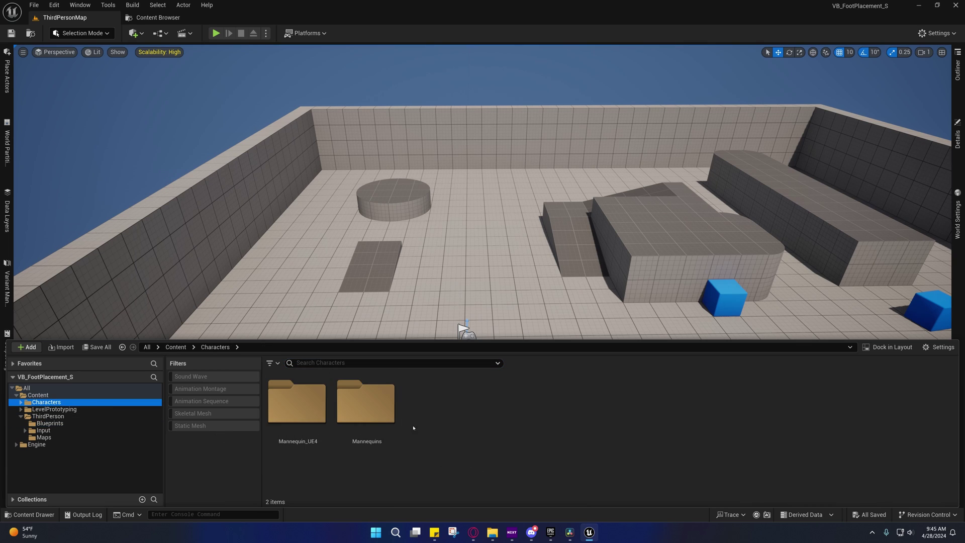
pyautogui.doubleClick(364, 415)
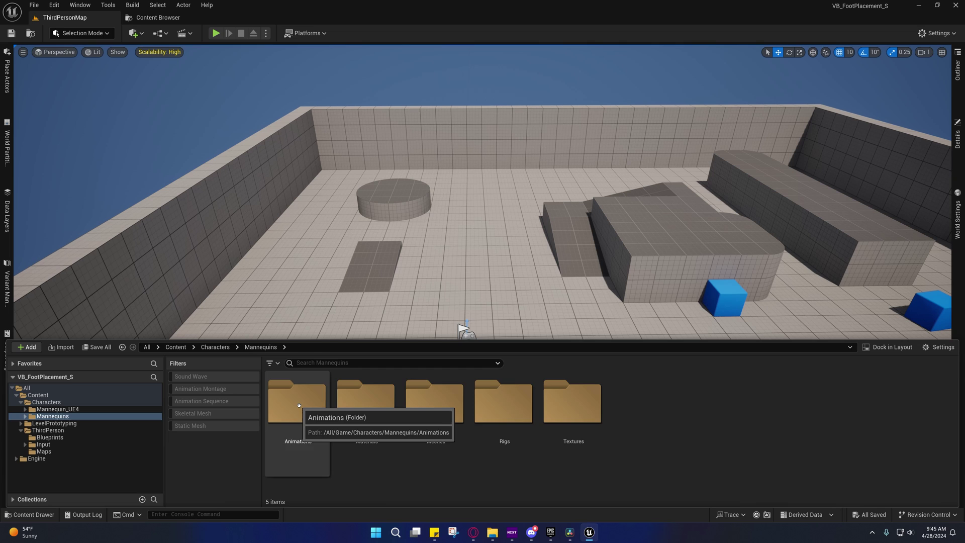
pyautogui.doubleClick(327, 452)
pyautogui.doubleClick(433, 452)
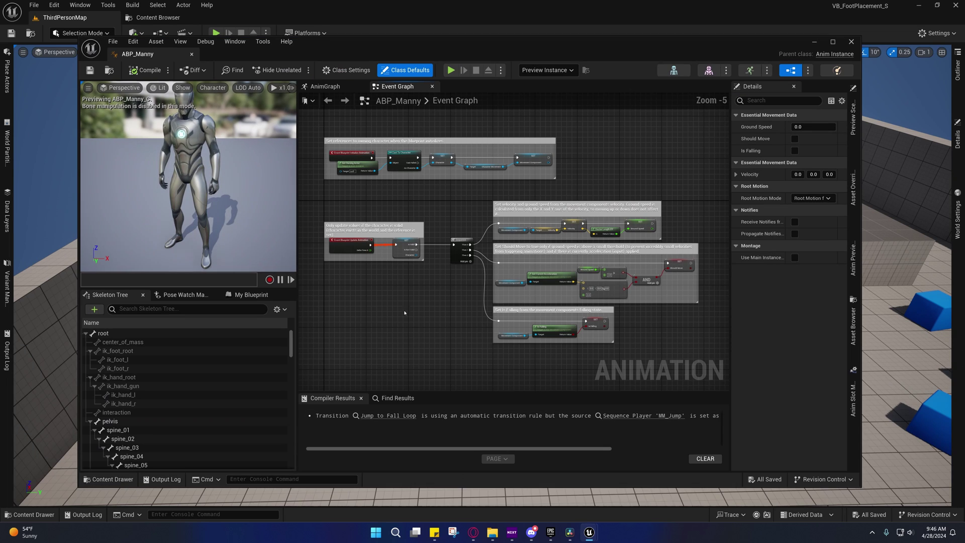
pyautogui.click(832, 41)
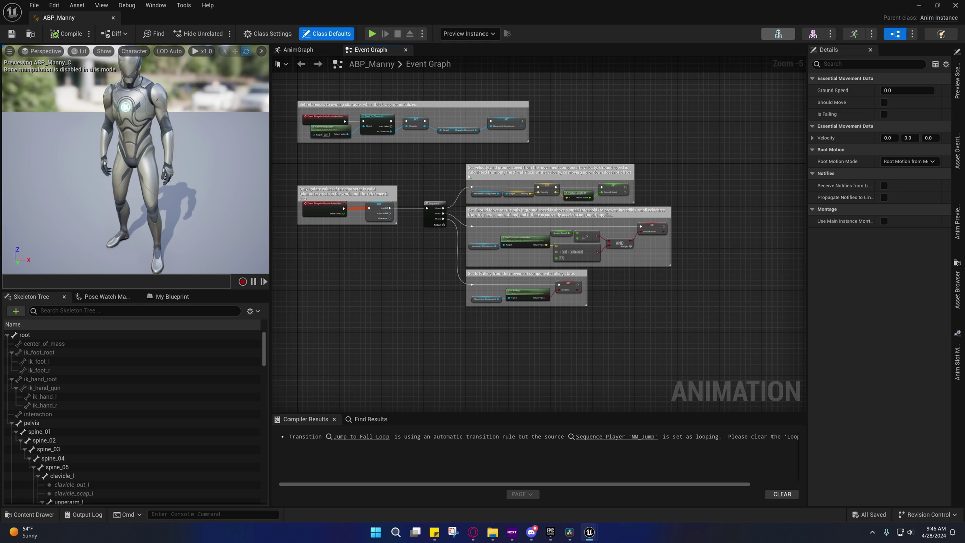
# - Open the SK_Mannequin skeleton used by the ABP_Manny animation blueprint
pyautogui.click(778, 34)
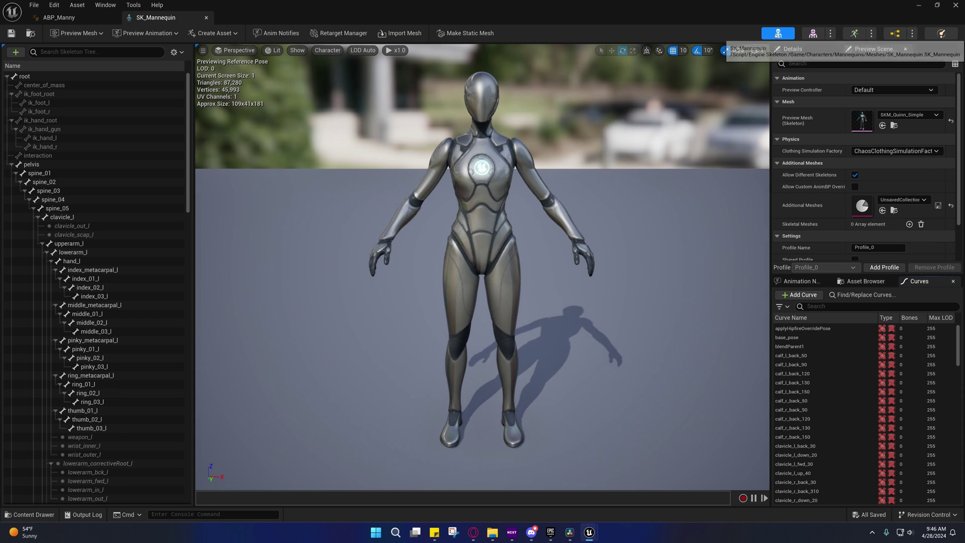
pyautogui.press('s')
pyautogui.moveTo(564, 188)
pyautogui.mouseDown(button='right')
pyautogui.moveTo(568, 176)
pyautogui.moveTo(551, 169)
pyautogui.moveTo(564, 188)
pyautogui.mouseUp(button='right')
pyautogui.press('w')
pyautogui.scroll(-1, 564, 188)
pyautogui.press('w')
pyautogui.scroll(-5, 568, 175)
pyautogui.press('w')
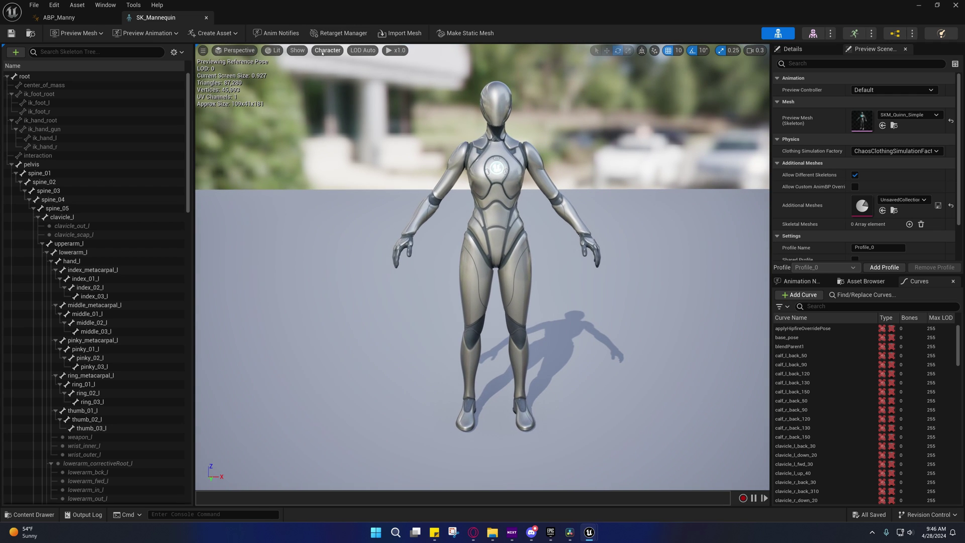
# - Set bone drawing to All Hierarchy on the preview mesh and pick out the ik_foot_root bone between the feet
pyautogui.click(327, 50)
pyautogui.moveTo(330, 93)
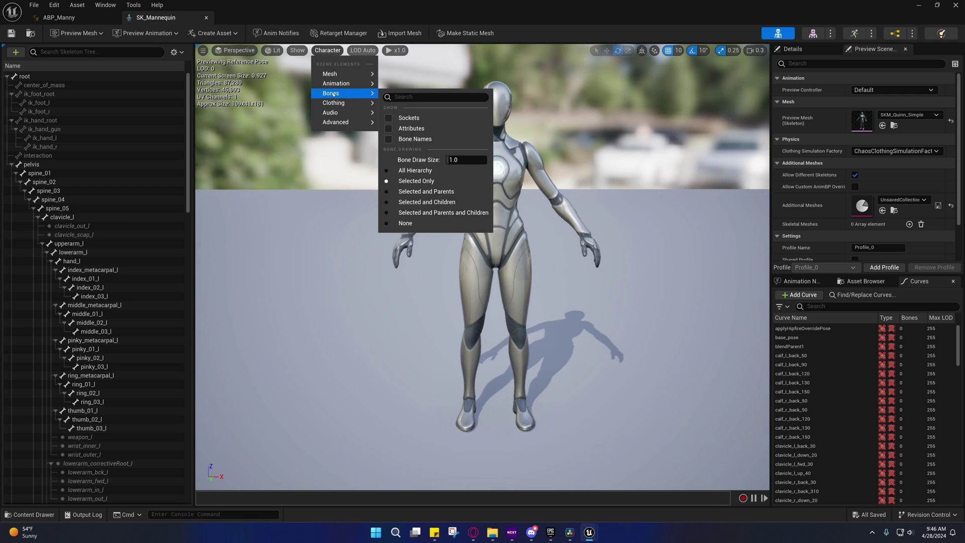
pyautogui.click(417, 171)
pyautogui.moveTo(495, 202); pyautogui.dragTo(496, 202, button='right')
pyautogui.scroll(1, 549, 250)
pyautogui.press('s')
pyautogui.moveTo(549, 249); pyautogui.dragTo(549, 249, button='right')
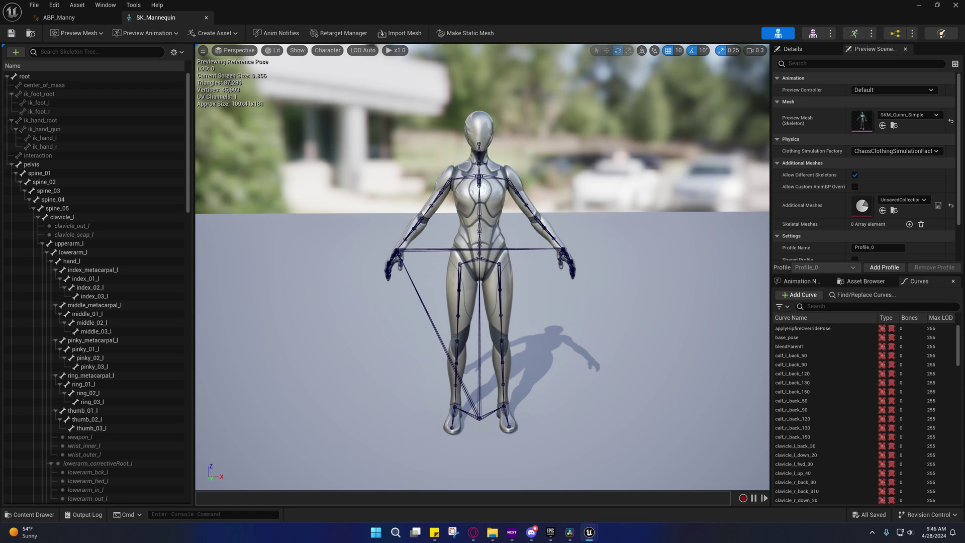
pyautogui.click(469, 415)
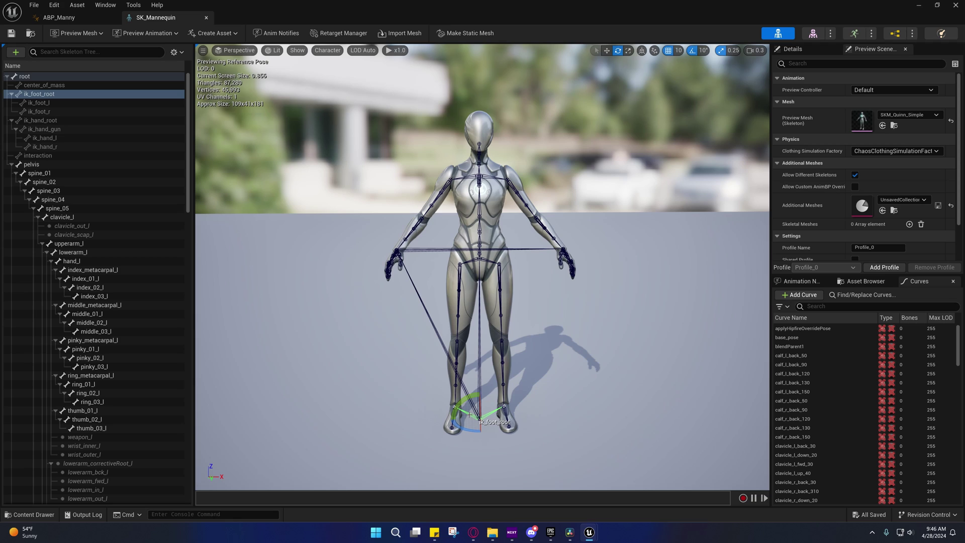
pyautogui.click(448, 413)
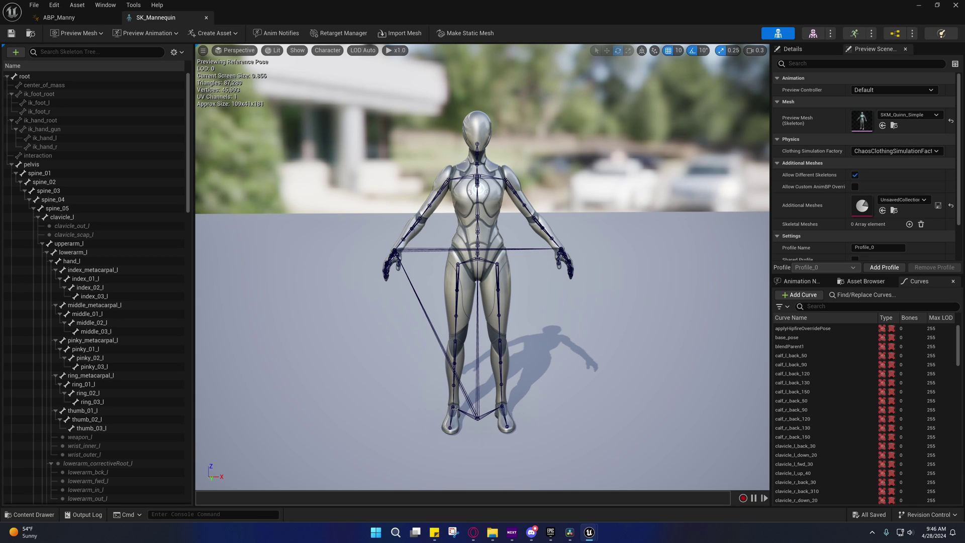
# - Show the retargeting options in the skeleton tree and view the translation retargeting modes available for ik_foot_root
pyautogui.click(176, 52)
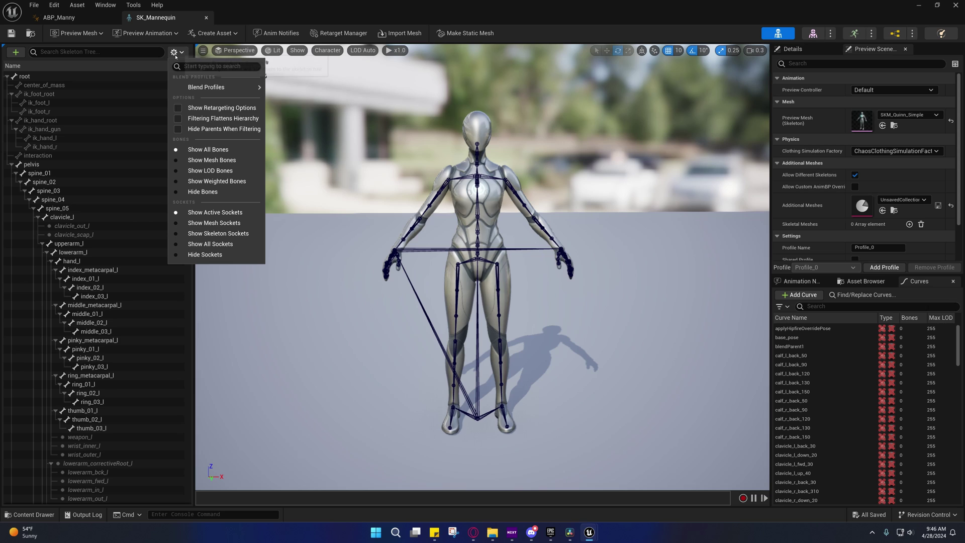
pyautogui.click(191, 107)
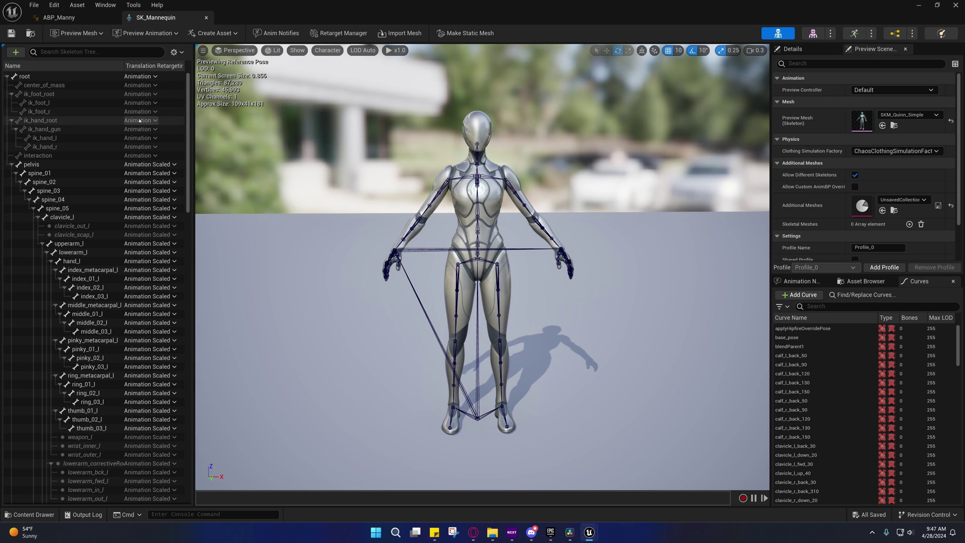
pyautogui.click(143, 94)
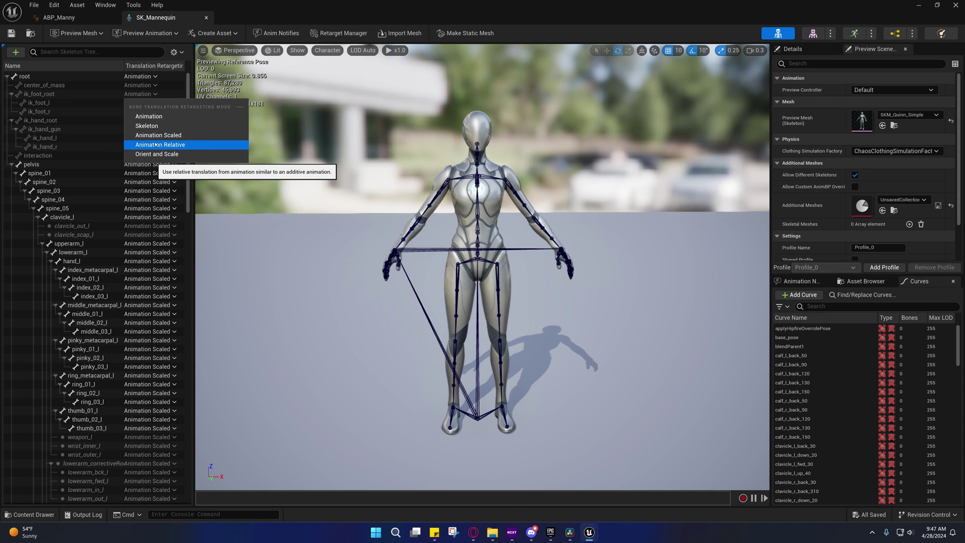
# - Examine the root bone and the ik_foot_root, ik_foot_l and ik_foot_r bones on the mannequin
pyautogui.click(96, 79)
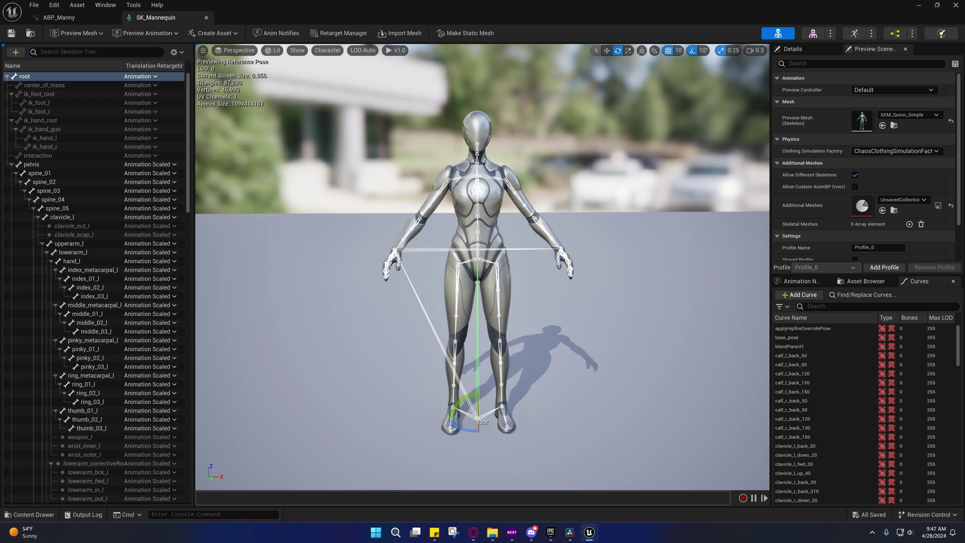
pyautogui.scroll(2, 450, 408)
pyautogui.press('w')
pyautogui.moveTo(449, 408); pyautogui.dragTo(443, 410, button='right')
pyautogui.press('s')
pyautogui.moveTo(427, 422); pyautogui.dragTo(516, 330)
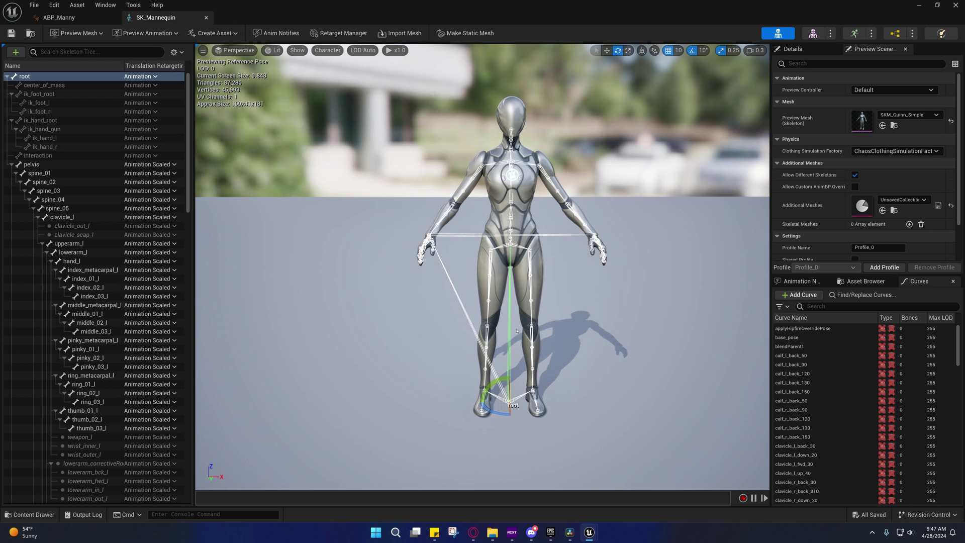
pyautogui.click(39, 94)
pyautogui.keyDown('shift'); pyautogui.click(38, 111); pyautogui.keyUp('shift')
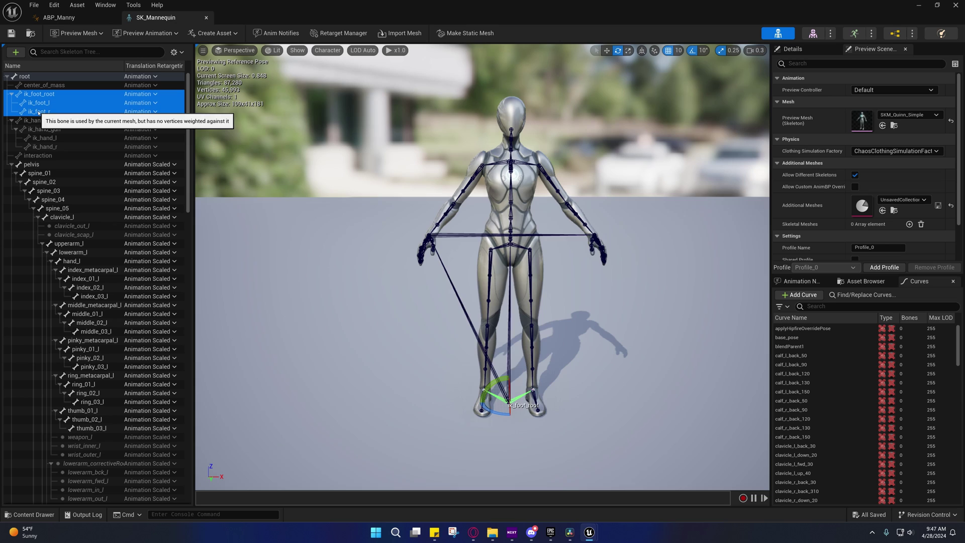
# - Add a virtual bone from root targeting root and name it foot_root
pyautogui.click(26, 77)
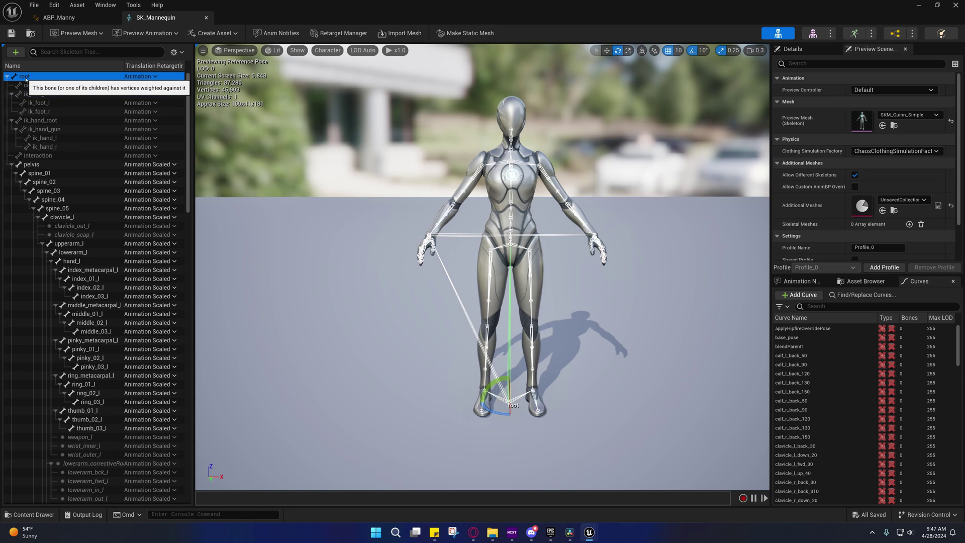
pyautogui.rightClick(26, 77)
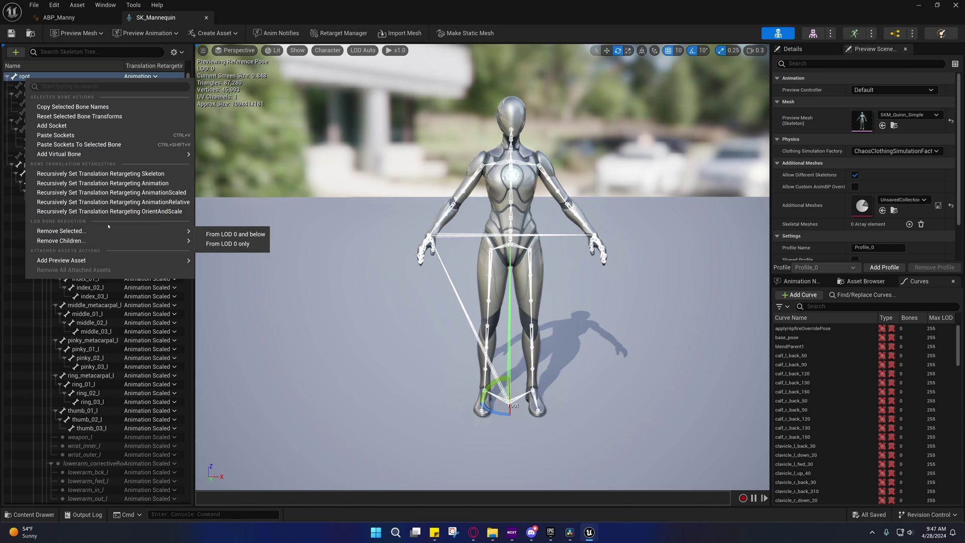
pyautogui.moveTo(113, 153)
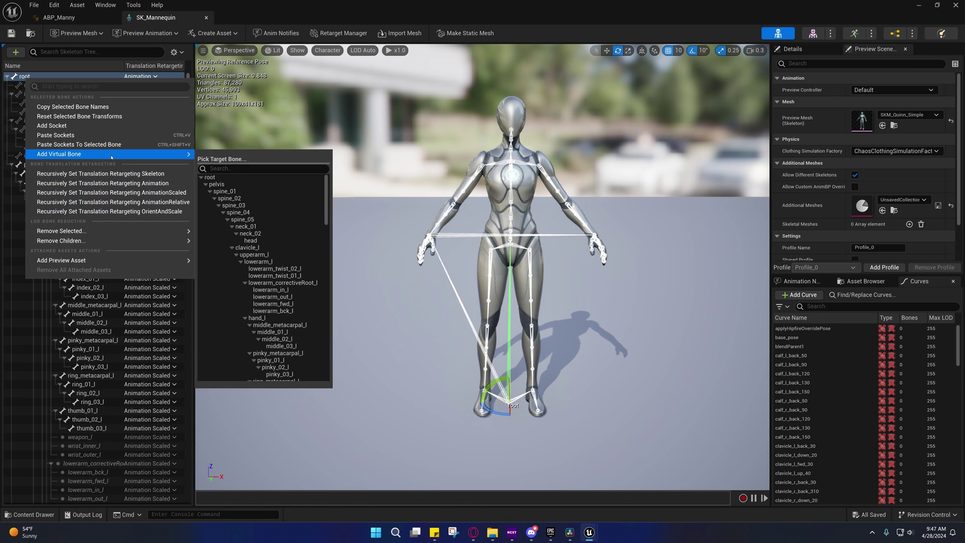
pyautogui.click(210, 178)
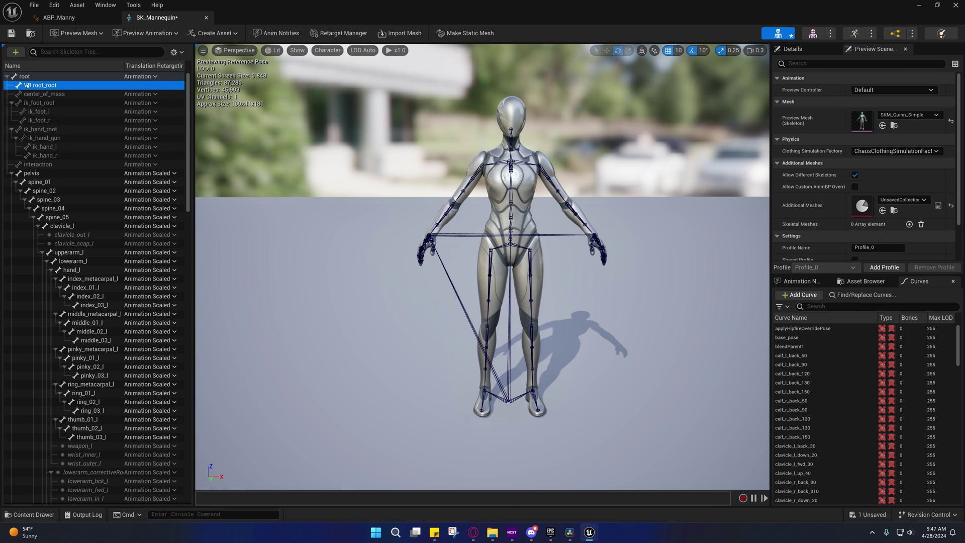
pyautogui.click(50, 87)
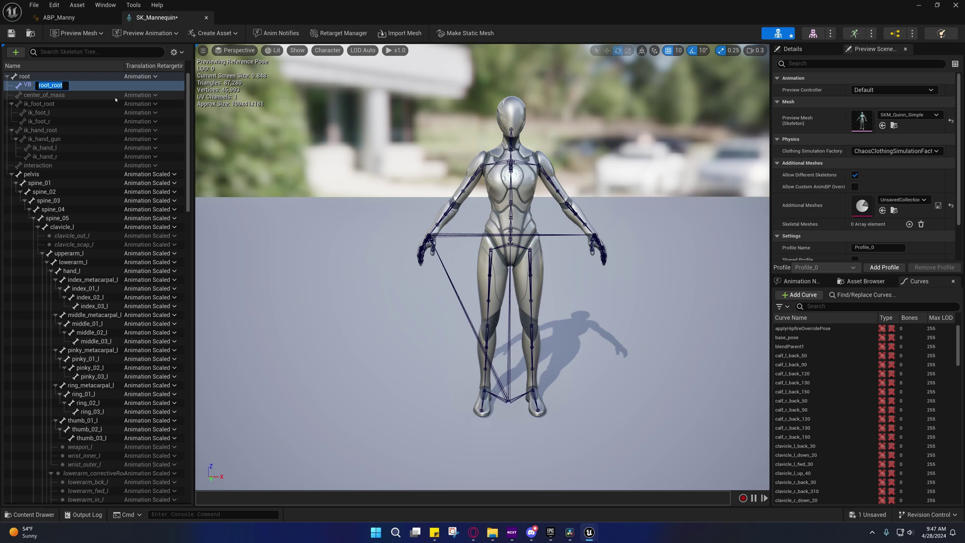
pyautogui.write('foot_root')
pyautogui.press('Return')
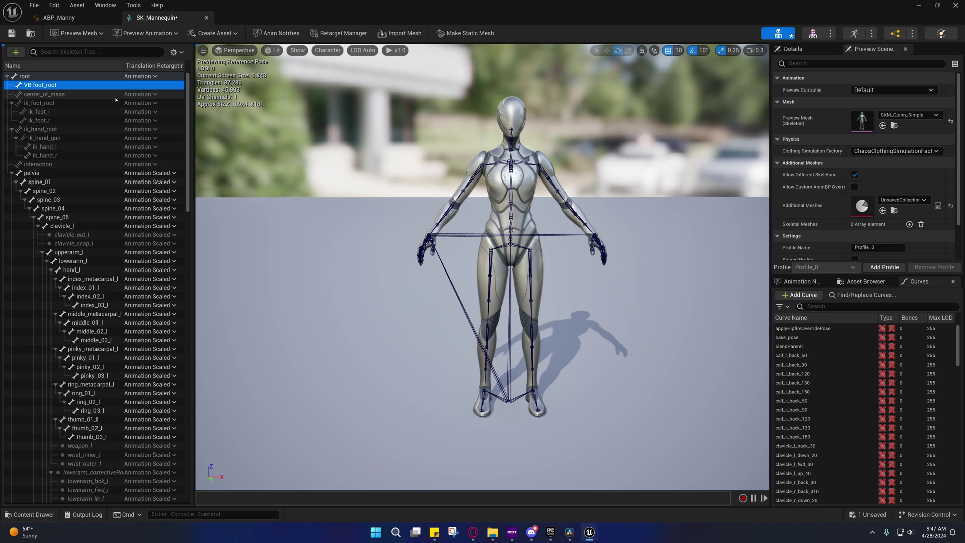
# - Add a virtual bone under VB foot_root targeting the foot_l bone and name it foot_l
pyautogui.rightClick(41, 85)
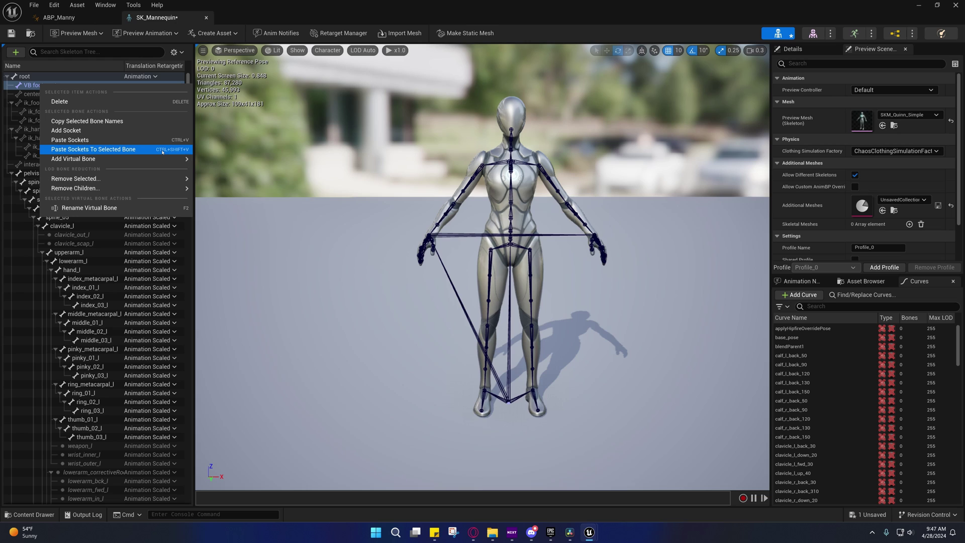
pyautogui.moveTo(160, 159)
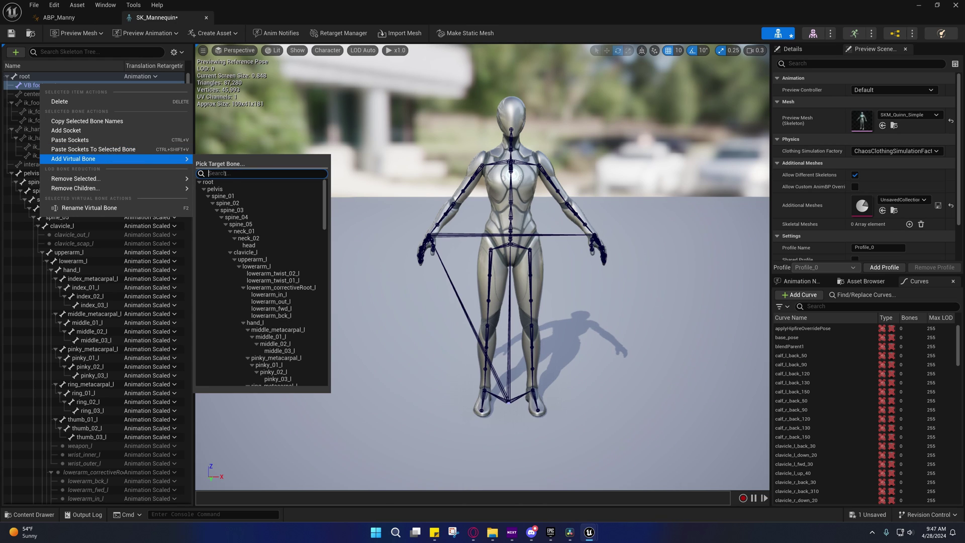
pyautogui.write('foot')
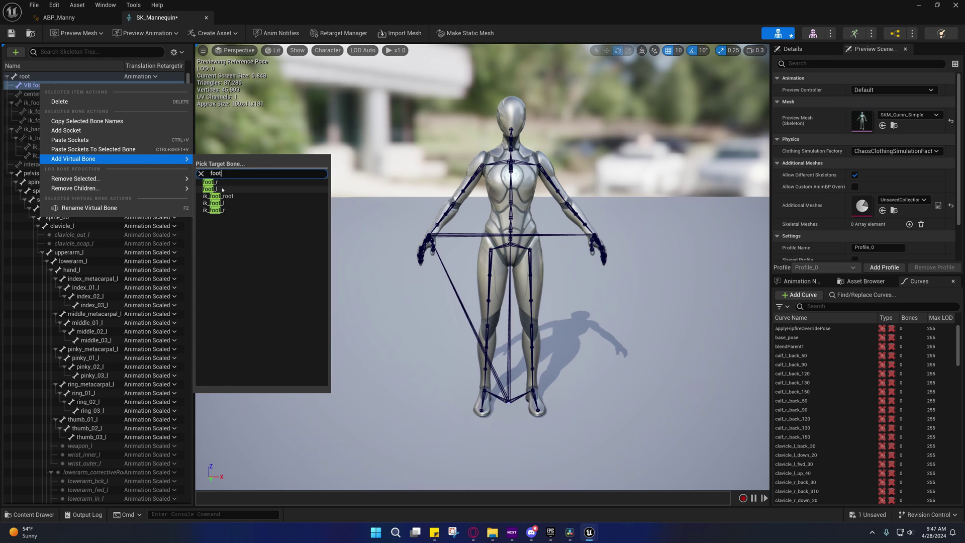
pyautogui.click(216, 189)
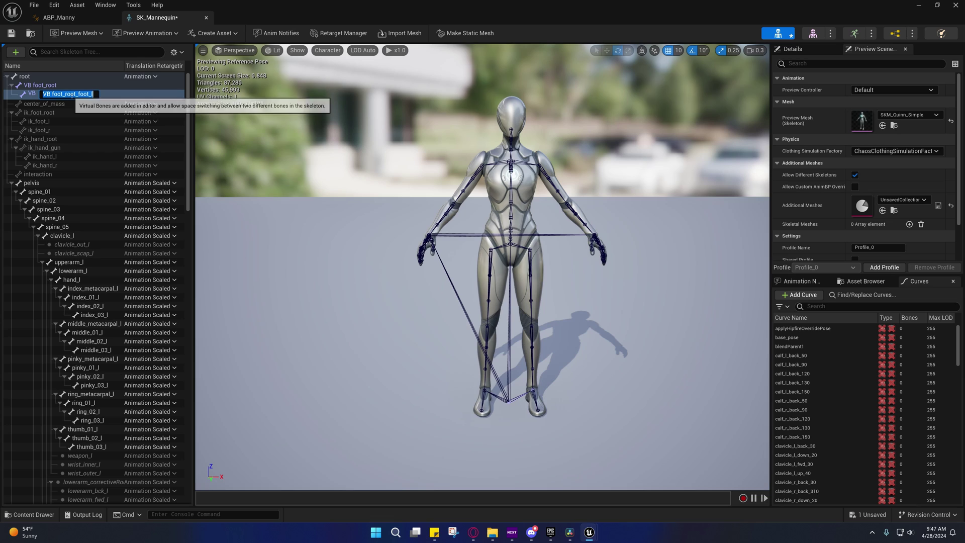
pyautogui.write('foot_l')
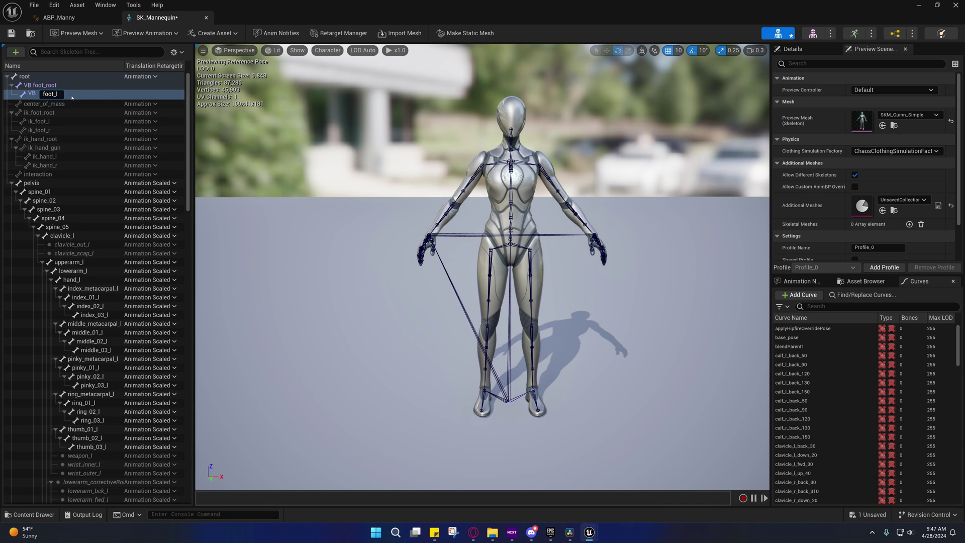
pyautogui.press('Return')
# - Add a virtual bone under VB foot_root targeting the foot_r bone, name it foot_r, and save the skeleton
pyautogui.rightClick(53, 85)
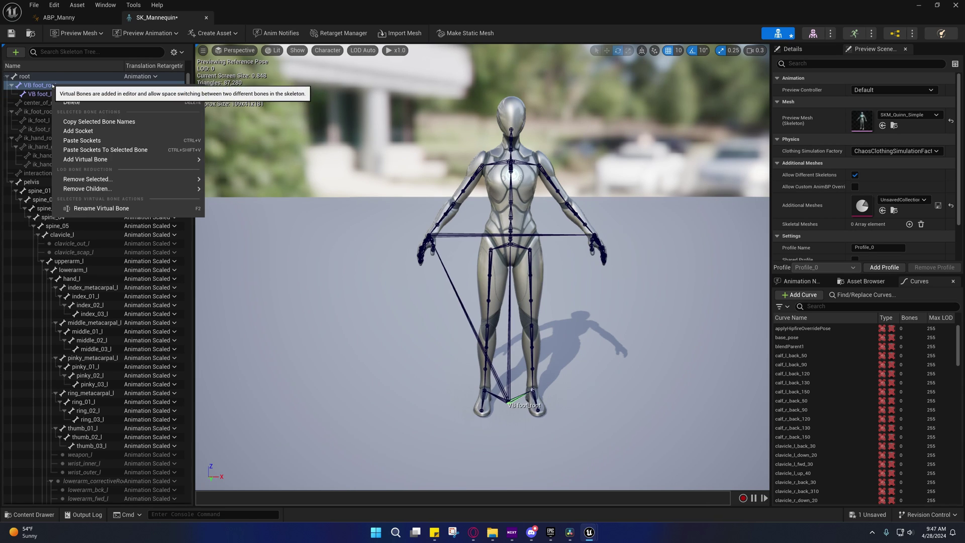
pyautogui.moveTo(126, 159)
pyautogui.write('foot')
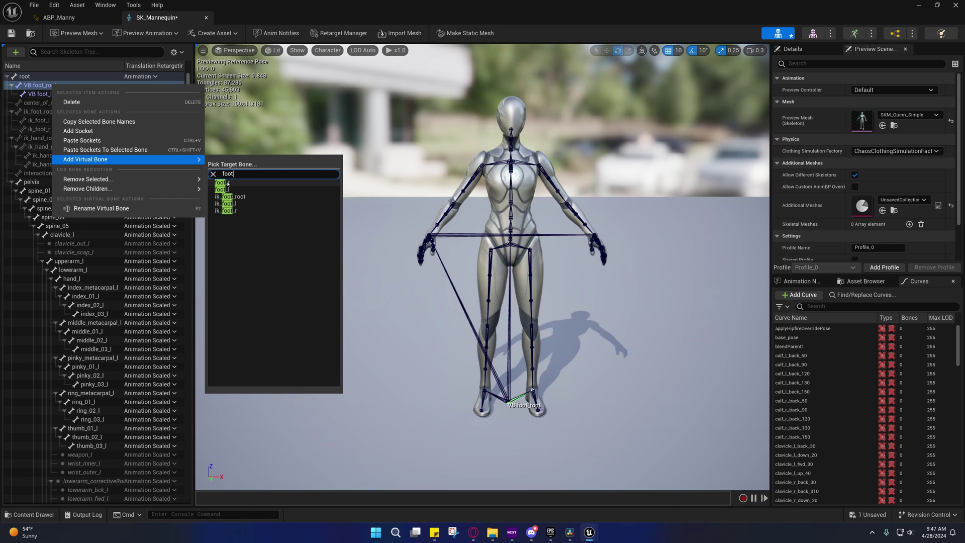
pyautogui.click(222, 183)
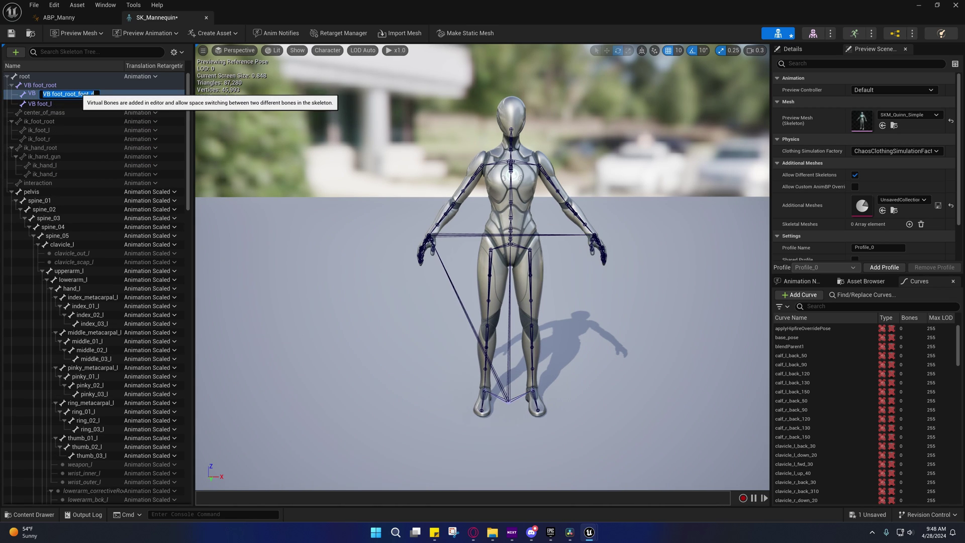
pyautogui.write('VB foot_r')
pyautogui.press('Return')
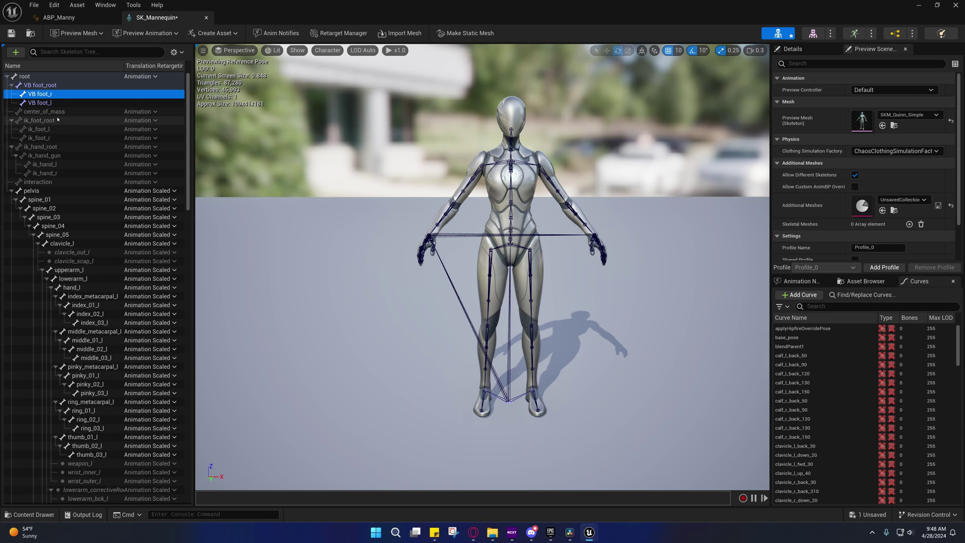
pyautogui.doubleClick(40, 95)
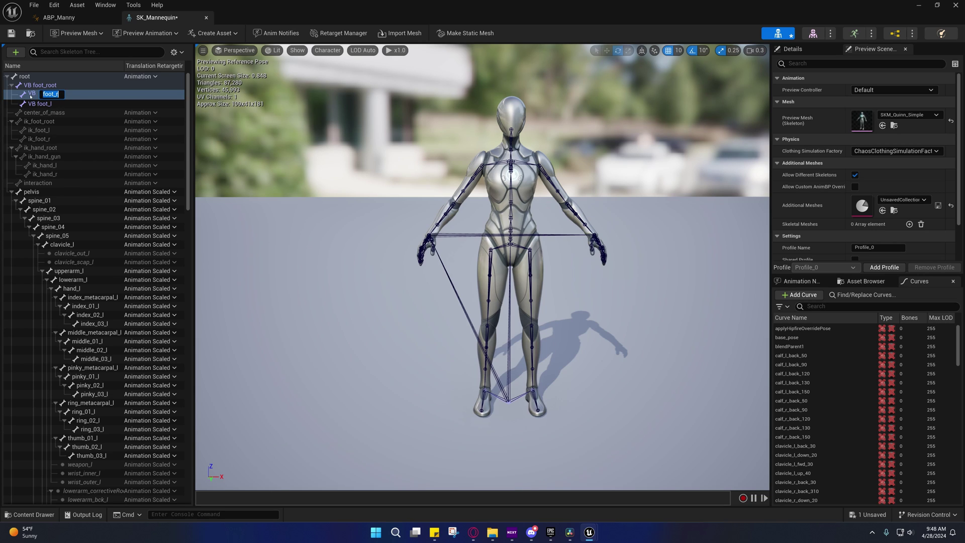
pyautogui.press('Return')
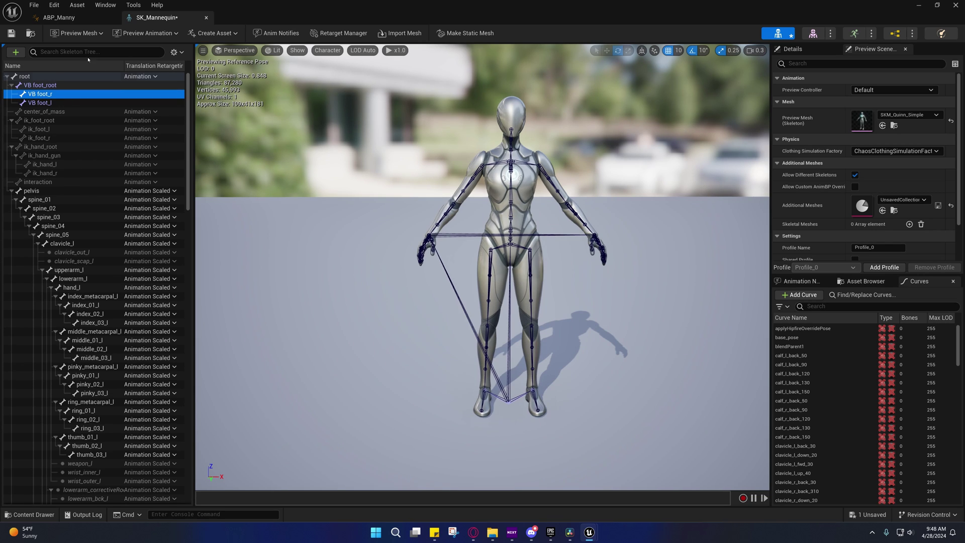
pyautogui.hotkey('ctrl', 's')
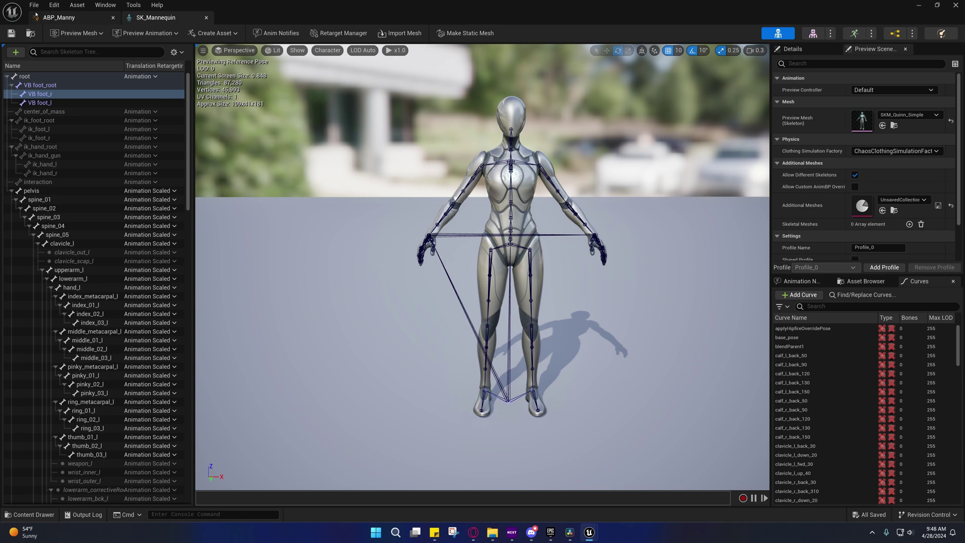
# - Open the control rig used by the Control Rig node in ABP_Manny's AnimGraph and view its Forwards Solve graph
pyautogui.click(58, 17)
pyautogui.moveTo(423, 266); pyautogui.dragTo(450, 269, button='right')
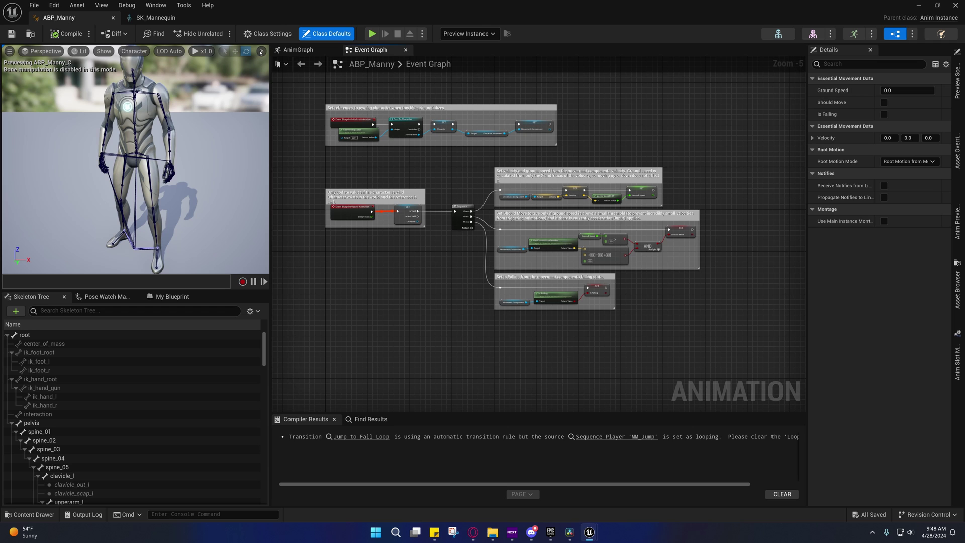
pyautogui.click(298, 50)
pyautogui.moveTo(511, 196); pyautogui.dragTo(484, 150, button='right')
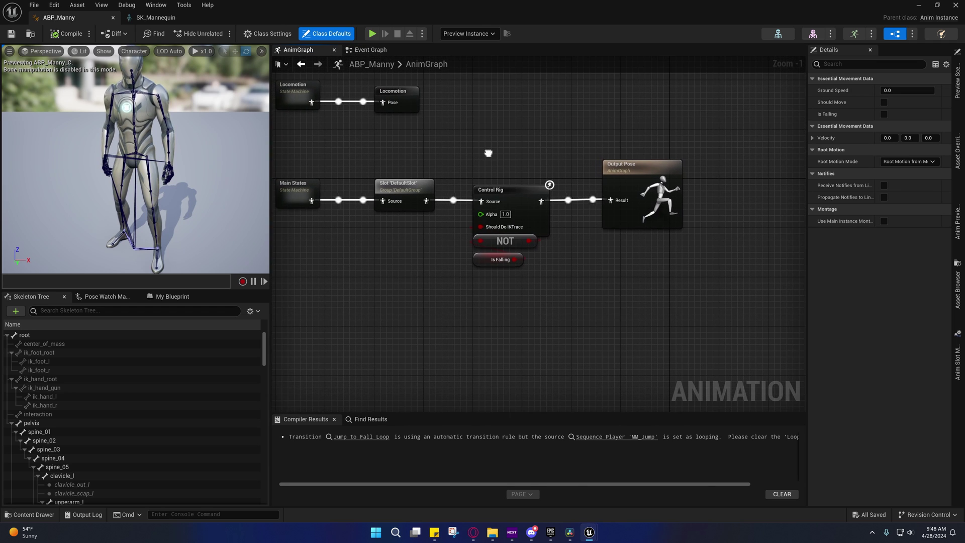
pyautogui.click(514, 198)
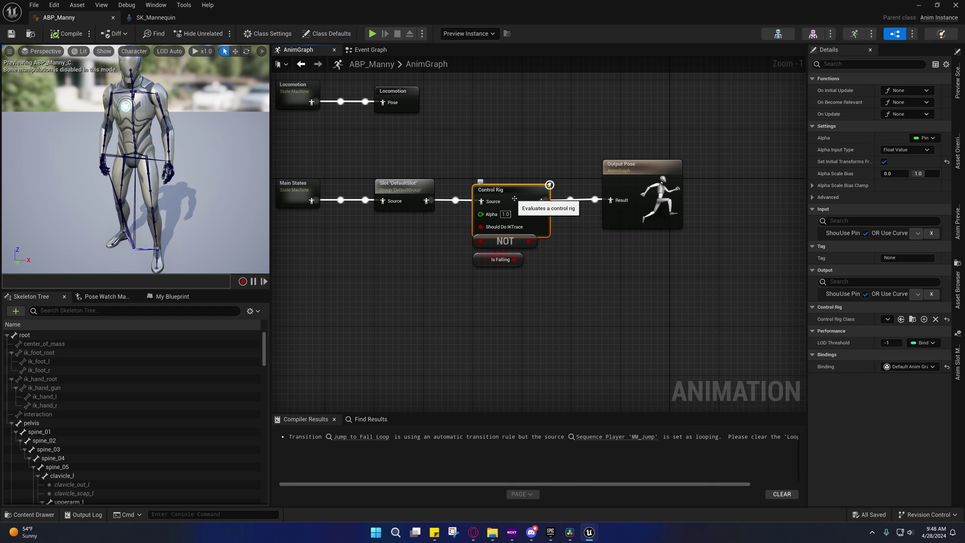
pyautogui.doubleClick(514, 199)
pyautogui.moveTo(391, 278); pyautogui.dragTo(451, 128, button='right')
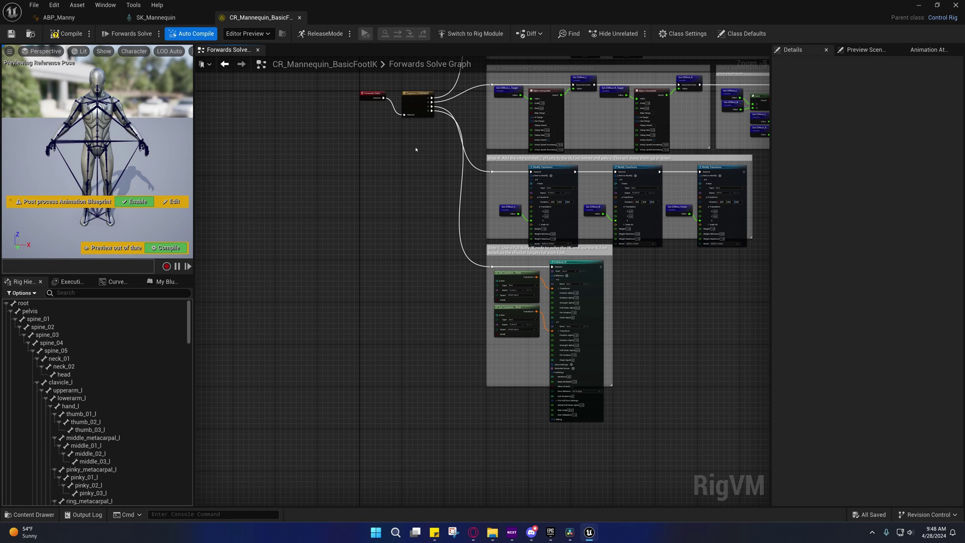
pyautogui.moveTo(416, 149); pyautogui.dragTo(380, 224, button='right')
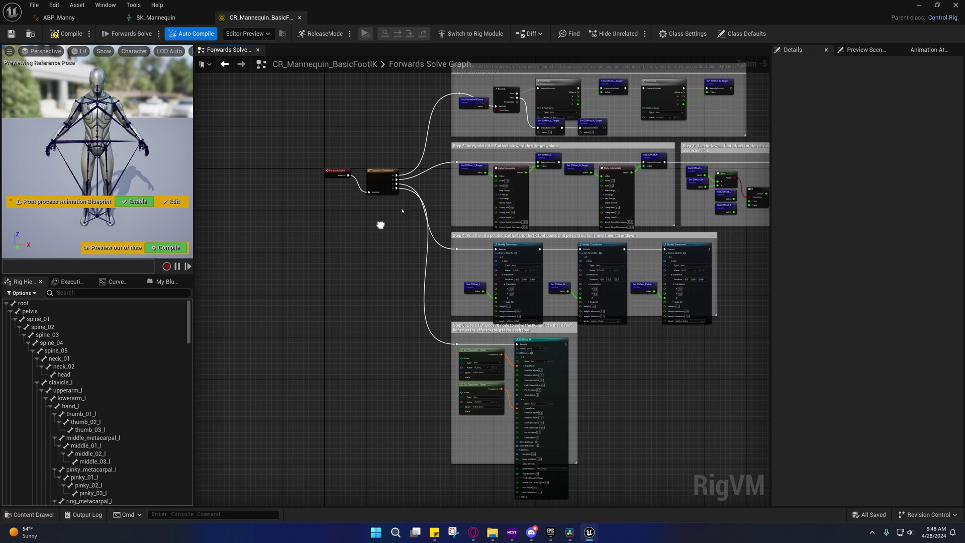
pyautogui.moveTo(422, 186); pyautogui.dragTo(342, 252, button='right')
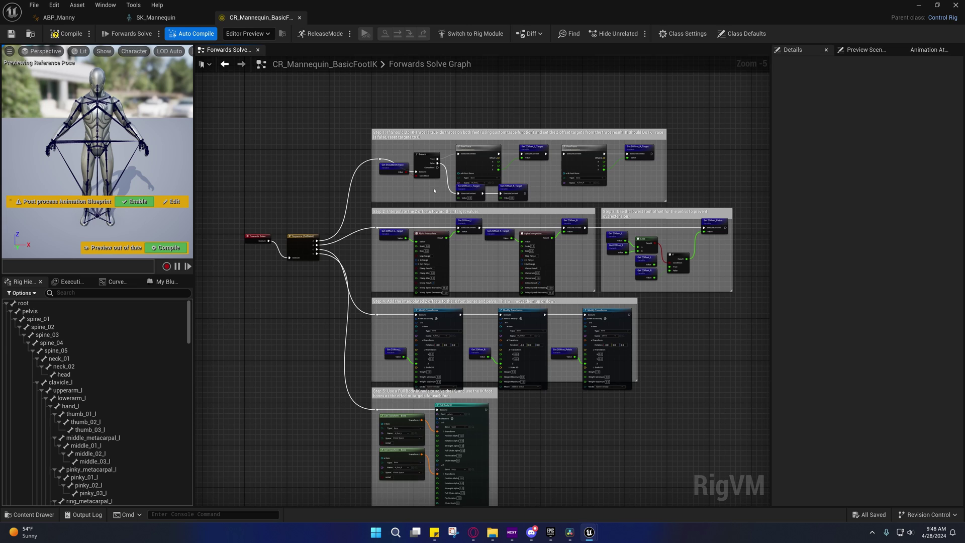
pyautogui.moveTo(434, 190); pyautogui.dragTo(408, 207, button='right')
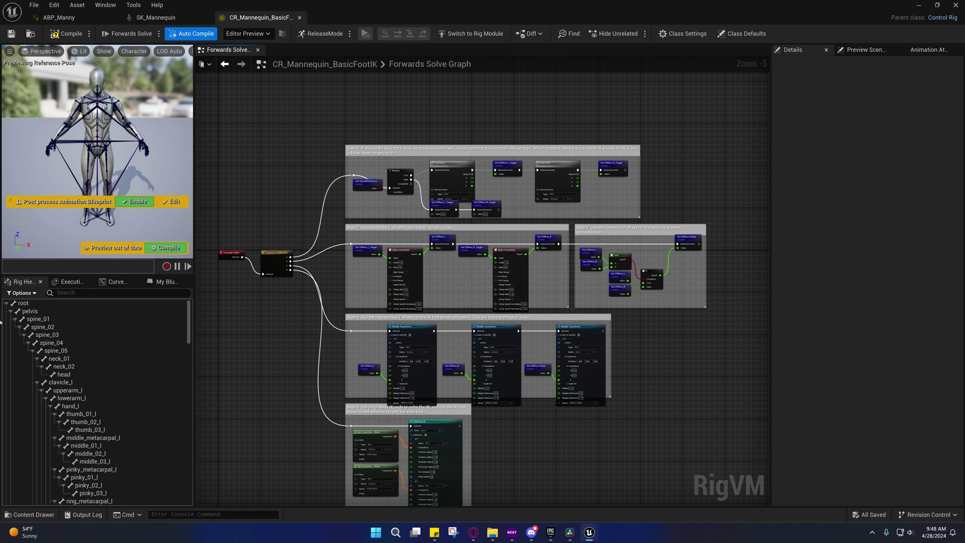
# - Refresh the rig hierarchy from the SKM_Manny_Simple skeletal mesh
pyautogui.click(10, 311)
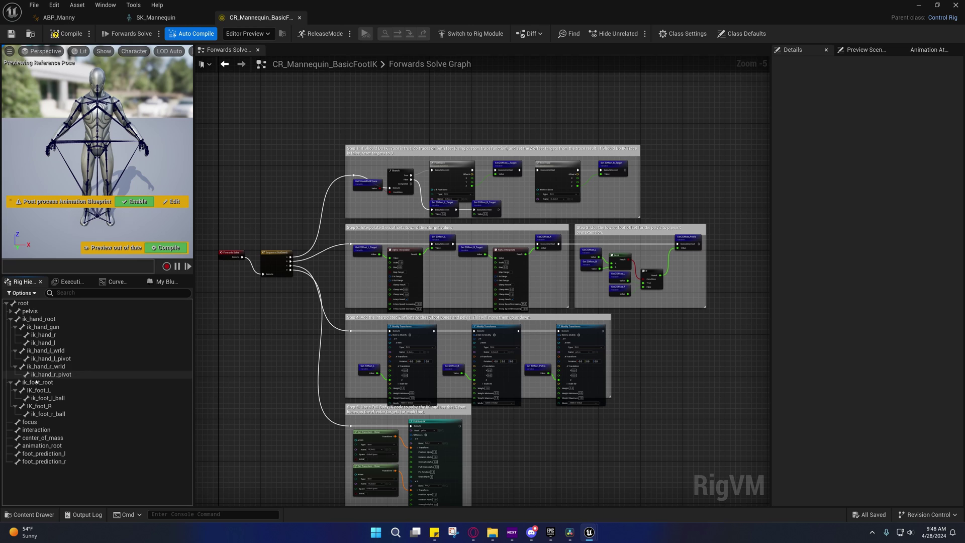
pyautogui.rightClick(17, 303)
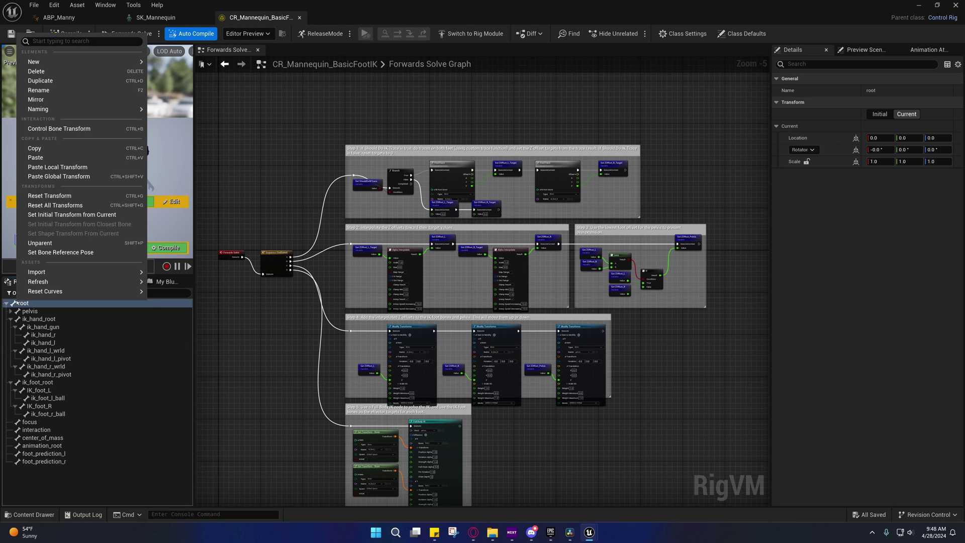
pyautogui.moveTo(76, 281)
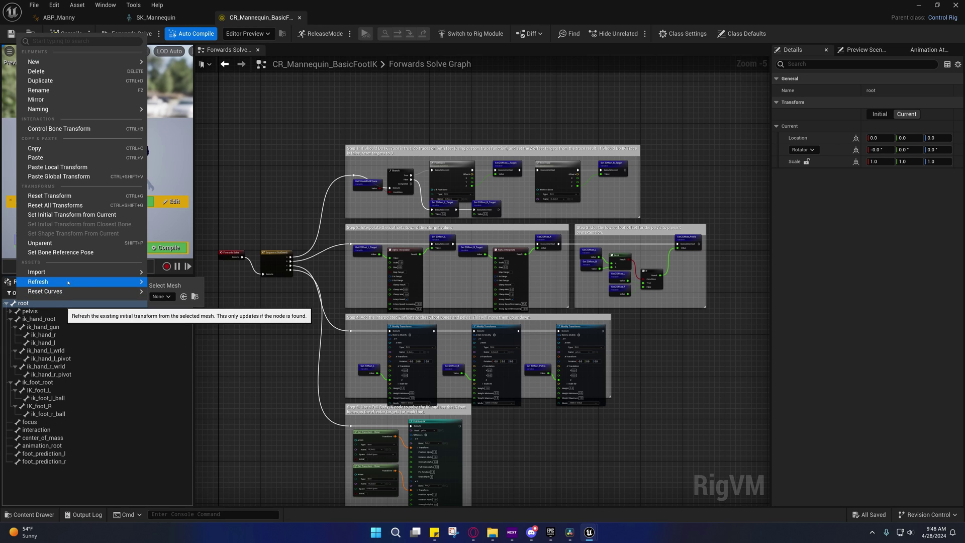
pyautogui.click(161, 297)
pyautogui.scroll(-3, 216, 432)
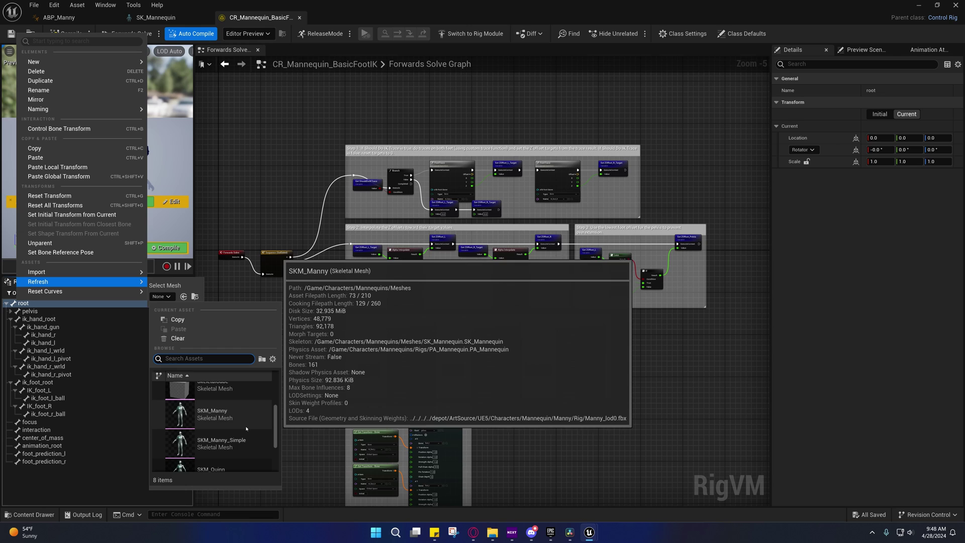
pyautogui.click(214, 445)
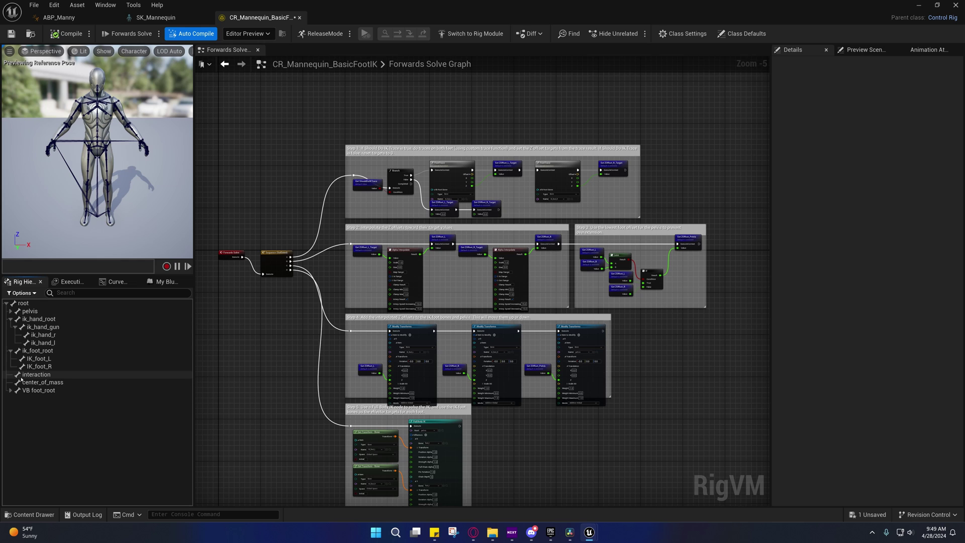
# - Set the Ik Foot Bone of the left FootTrace node to VB foot_l and of the right one to VB foot_r
pyautogui.scroll(5, 474, 199)
pyautogui.moveTo(475, 199); pyautogui.dragTo(467, 290, button='right')
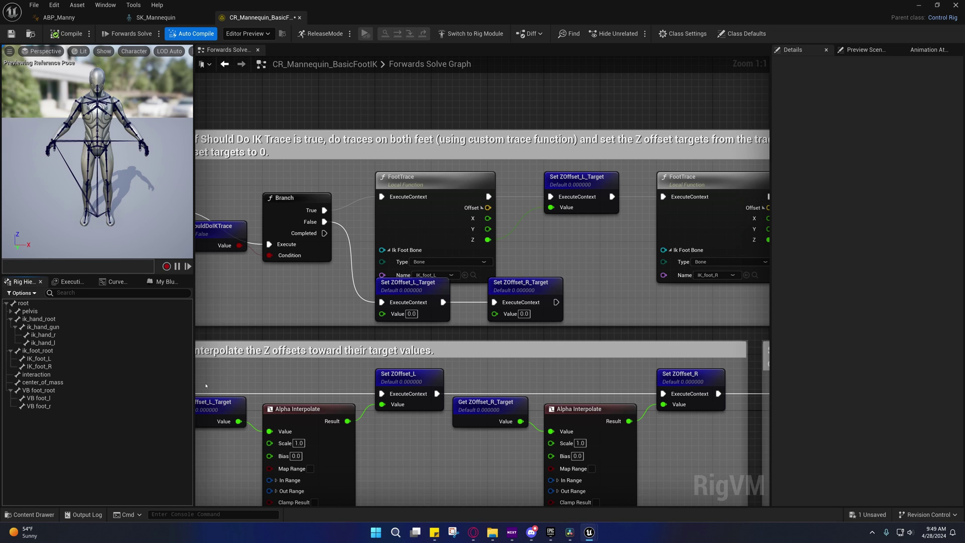
pyautogui.click(43, 399)
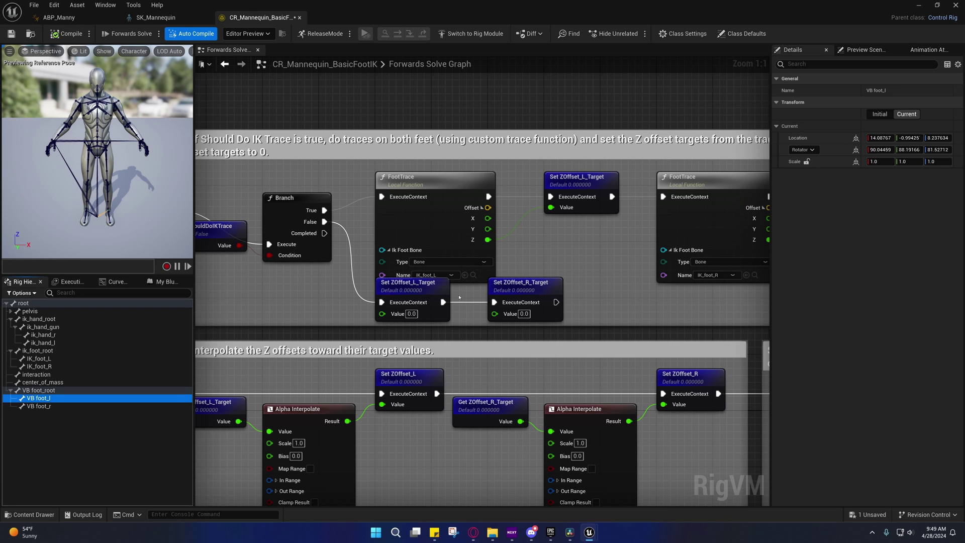
pyautogui.click(464, 274)
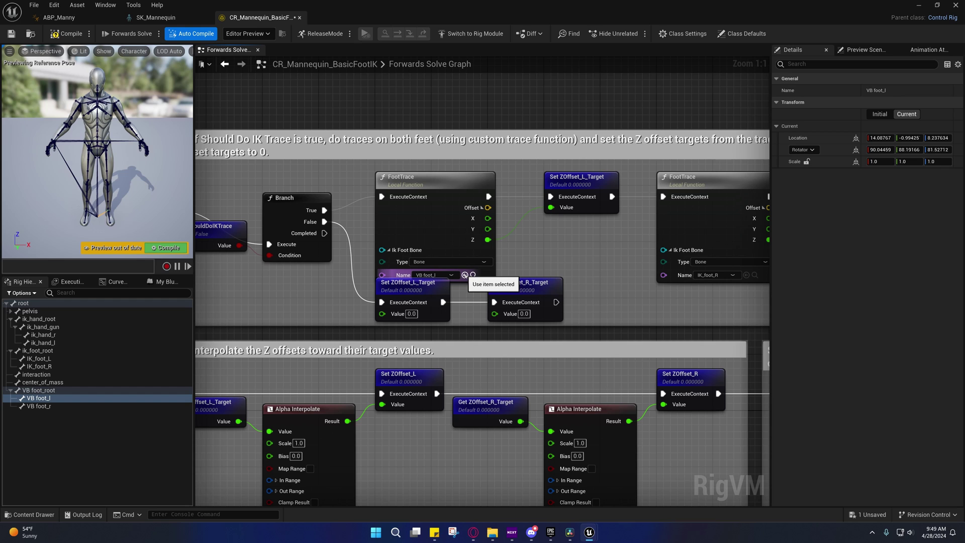
pyautogui.moveTo(722, 280); pyautogui.dragTo(475, 265, button='right')
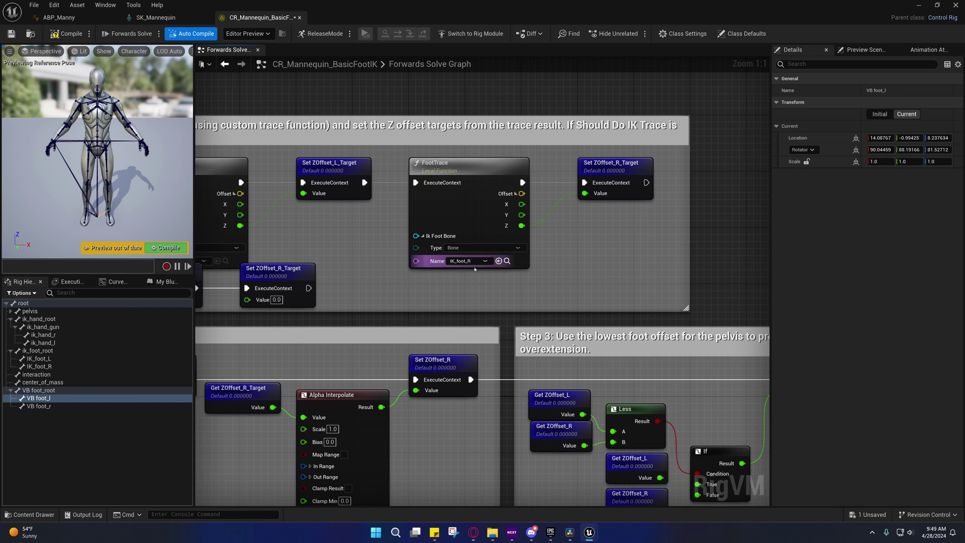
pyautogui.click(474, 265)
pyautogui.write('vb')
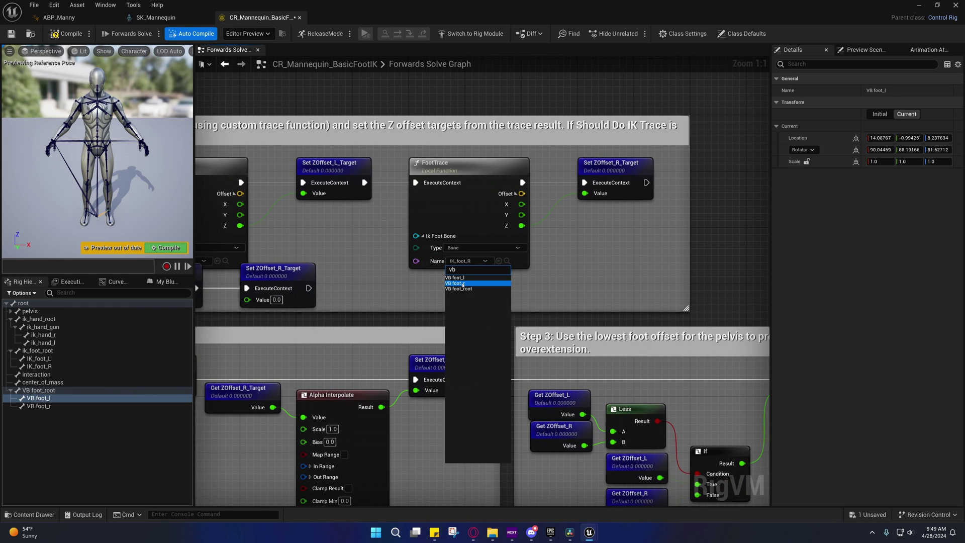
pyautogui.click(462, 284)
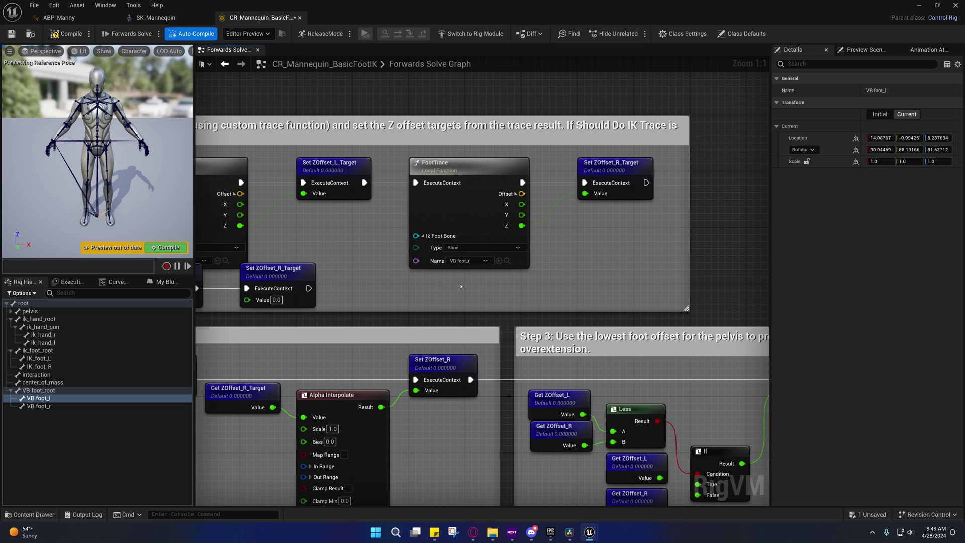
# - In Step 4, replace IK_foot_R with VB foot_r and IK_foot_L with VB foot_l in the Modify Transforms nodes
pyautogui.moveTo(462, 285); pyautogui.dragTo(385, 11, button='right')
pyautogui.moveTo(316, 251); pyautogui.dragTo(572, 86, button='right')
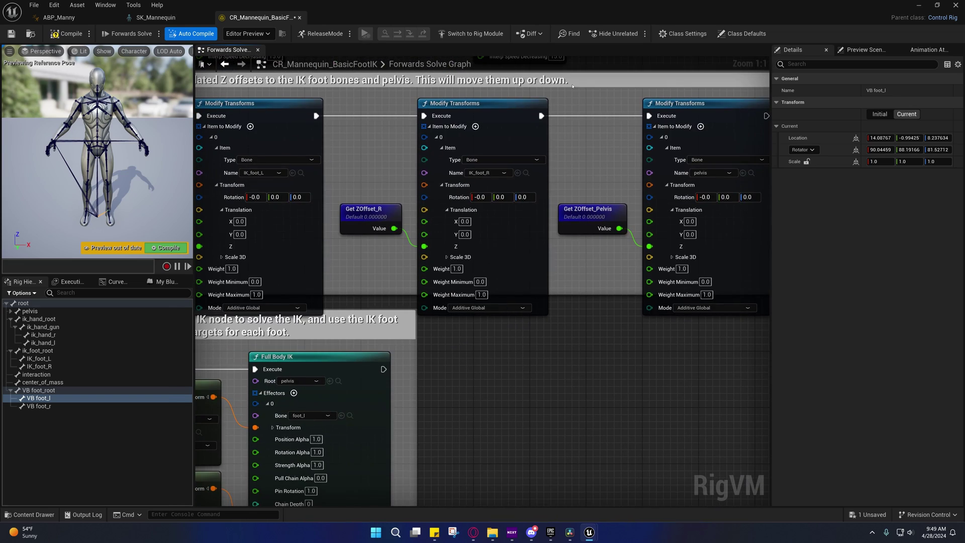
pyautogui.click(484, 172)
pyautogui.write('vb')
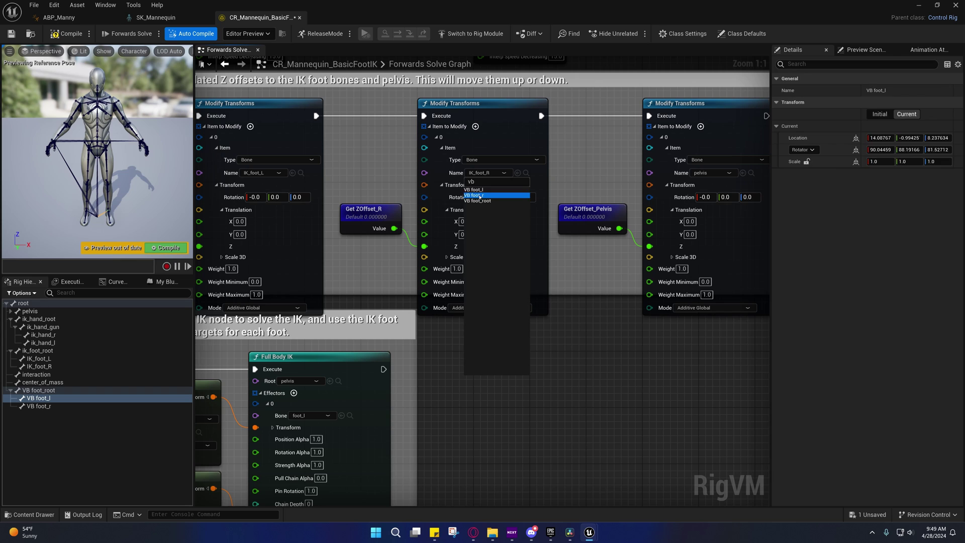
pyautogui.click(479, 195)
pyautogui.moveTo(479, 196); pyautogui.dragTo(598, 210, button='right')
pyautogui.click(381, 186)
pyautogui.write('V')
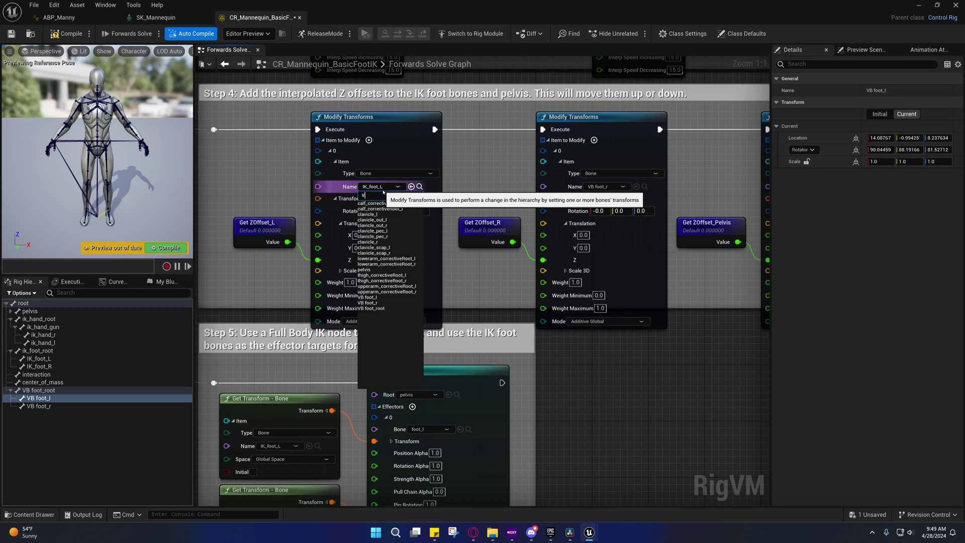
pyautogui.write('b')
pyautogui.click(381, 204)
# - Set the two Get Transform - Bone nodes feeding Full Body IK to VB foot_l and VB foot_r, and save the control rig
pyautogui.moveTo(382, 205); pyautogui.dragTo(517, 235, button='right')
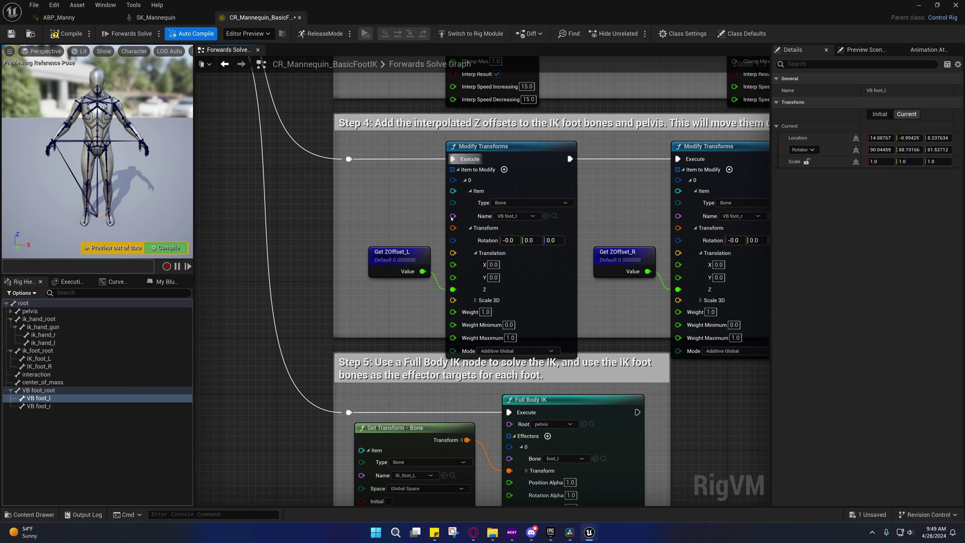
pyautogui.moveTo(428, 360); pyautogui.dragTo(361, 189, button='right')
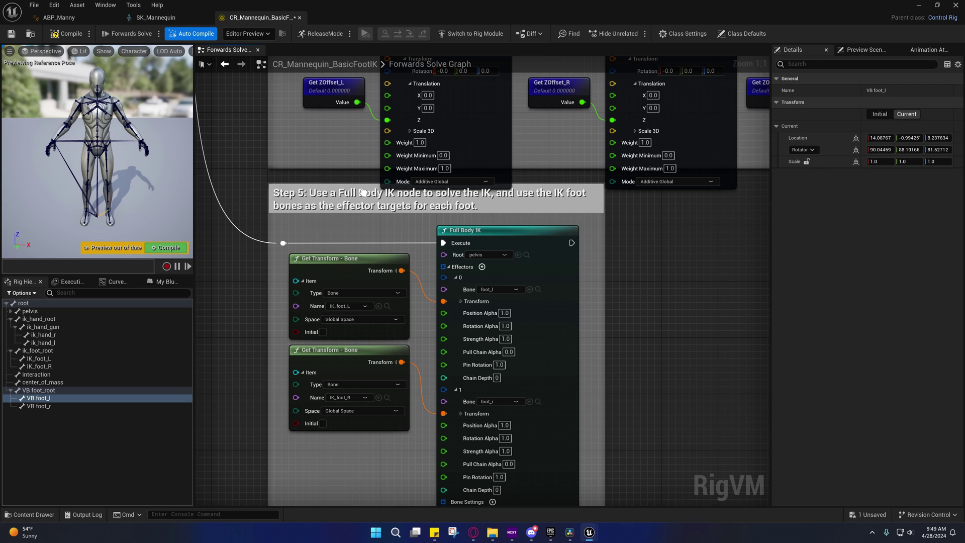
pyautogui.moveTo(393, 296); pyautogui.dragTo(400, 258, button='right')
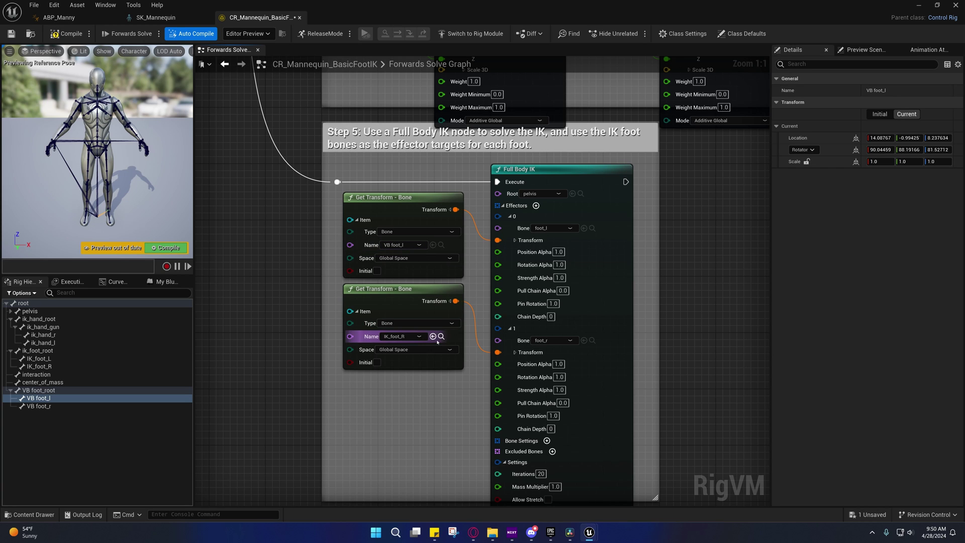
pyautogui.click(38, 406)
pyautogui.click(431, 337)
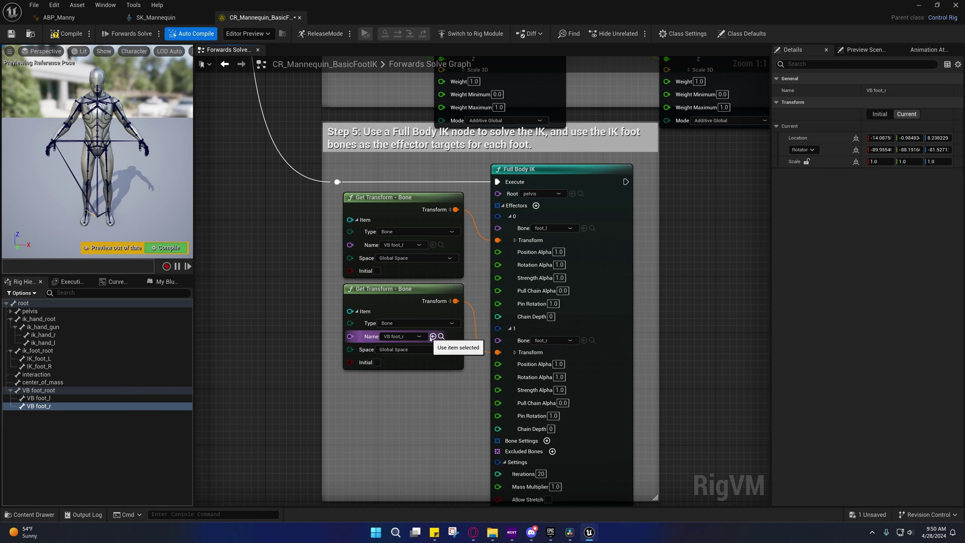
pyautogui.moveTo(498, 316); pyautogui.dragTo(357, 281, button='right')
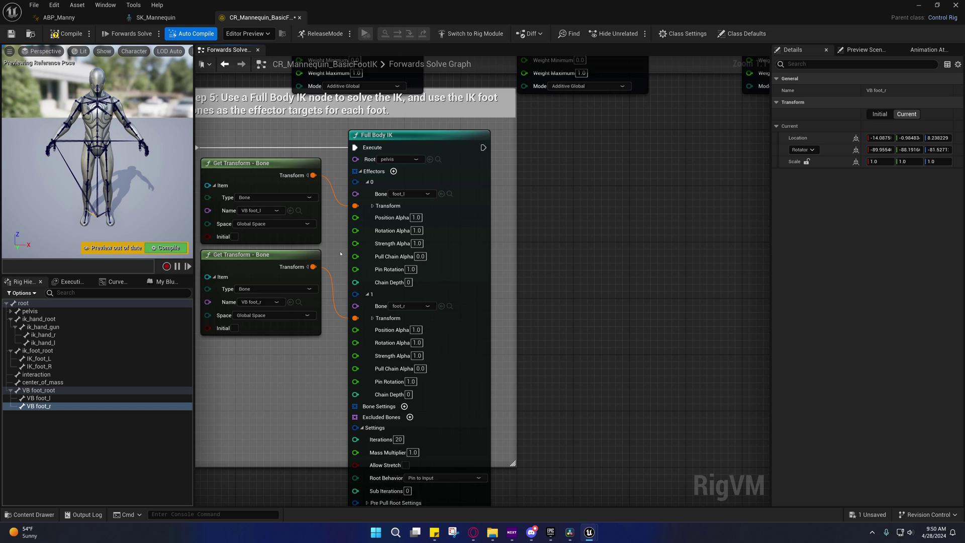
pyautogui.moveTo(360, 248); pyautogui.dragTo(434, 358, button='right')
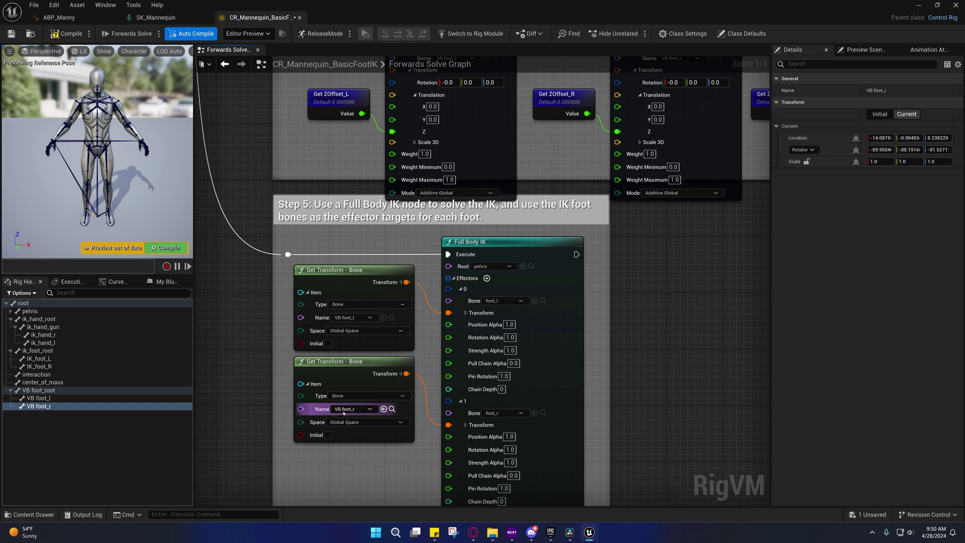
pyautogui.click(11, 34)
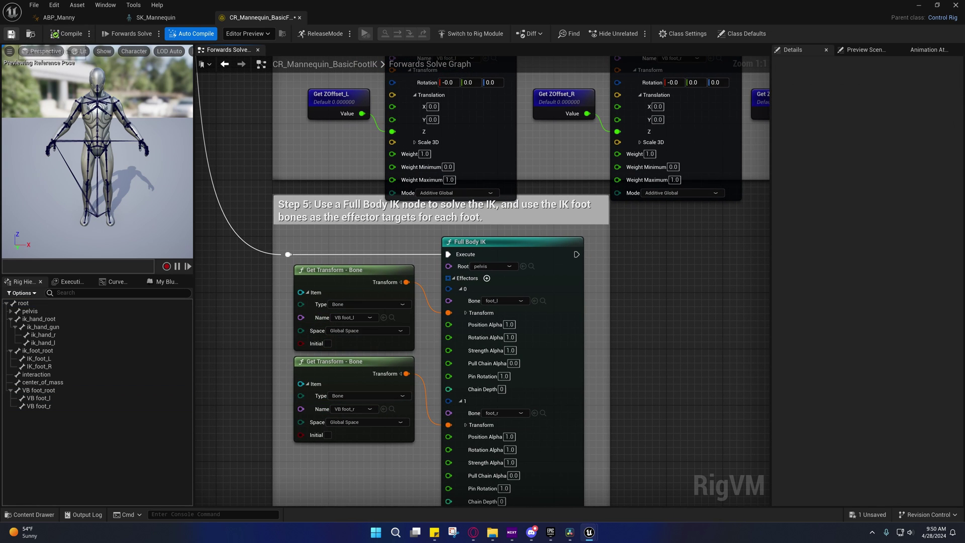
pyautogui.click(59, 17)
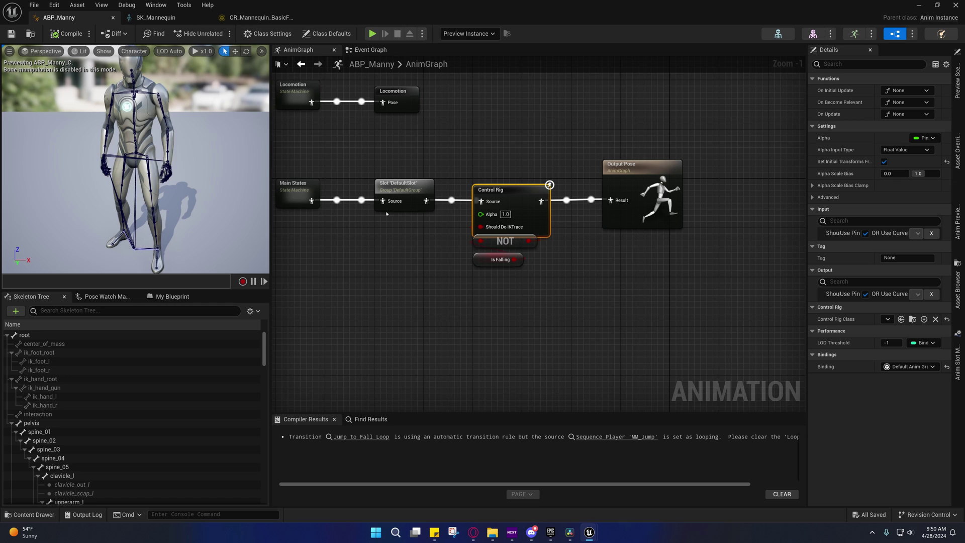
pyautogui.moveTo(408, 294); pyautogui.dragTo(363, 224, button='right')
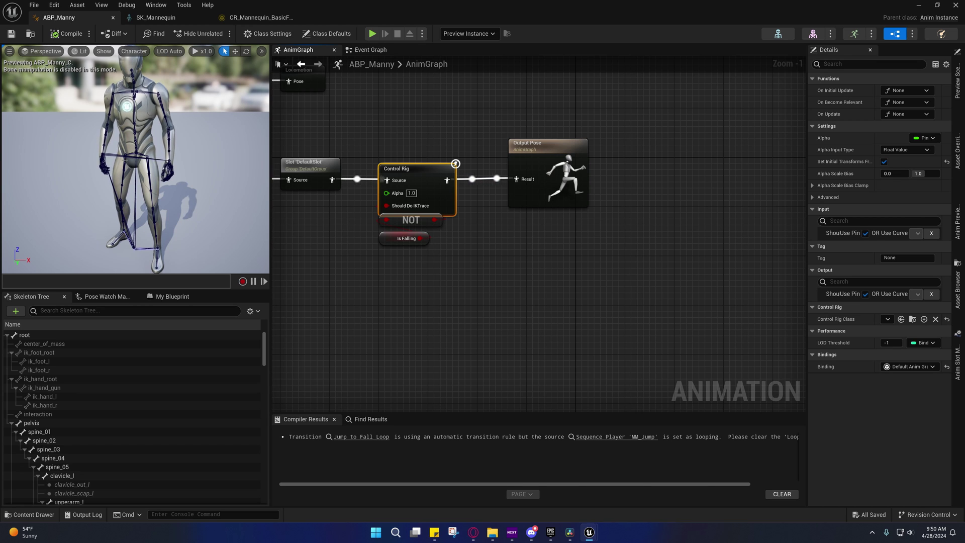
pyautogui.moveTo(336, 256); pyautogui.dragTo(359, 228, button='right')
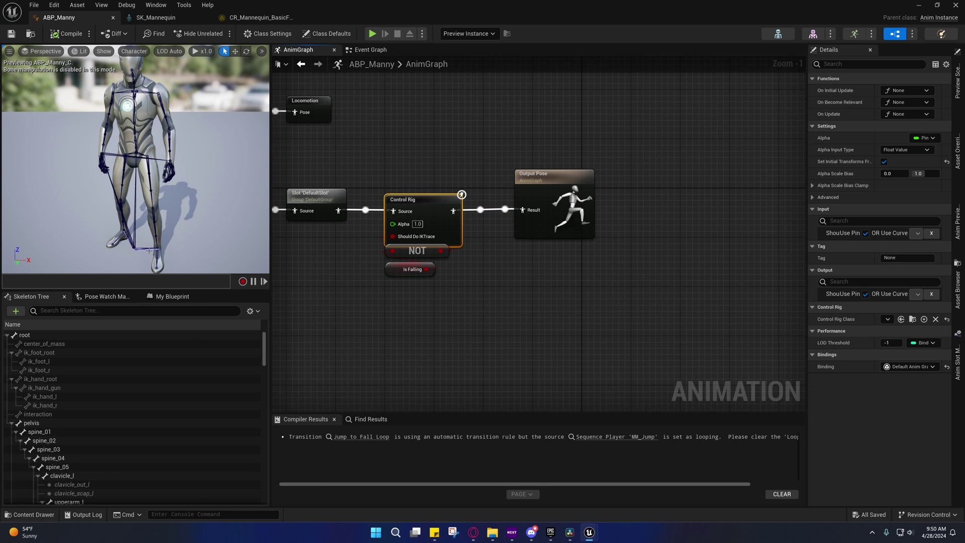
pyautogui.moveTo(335, 273); pyautogui.dragTo(367, 290, button='right')
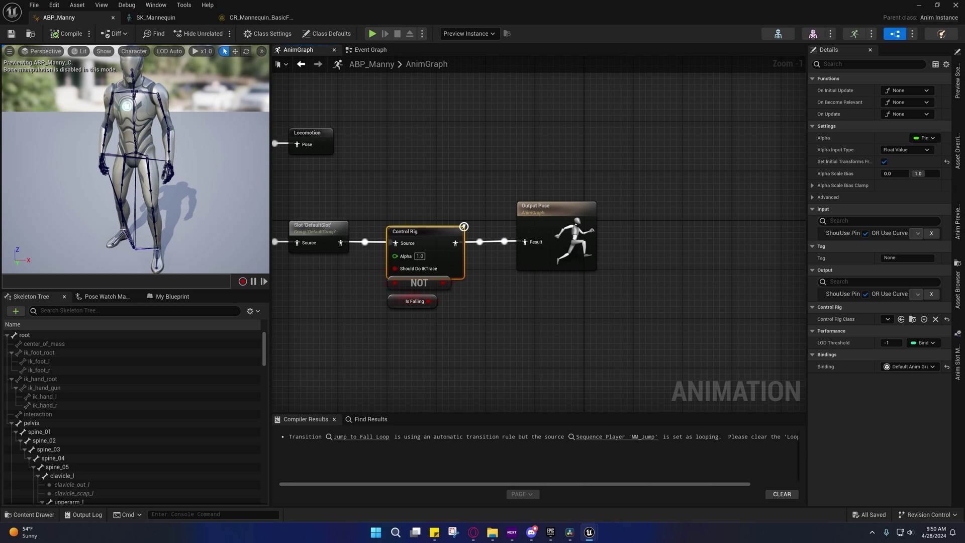
pyautogui.moveTo(335, 281); pyautogui.dragTo(380, 272, button='right')
pyautogui.moveTo(467, 277); pyautogui.dragTo(443, 210, button='right')
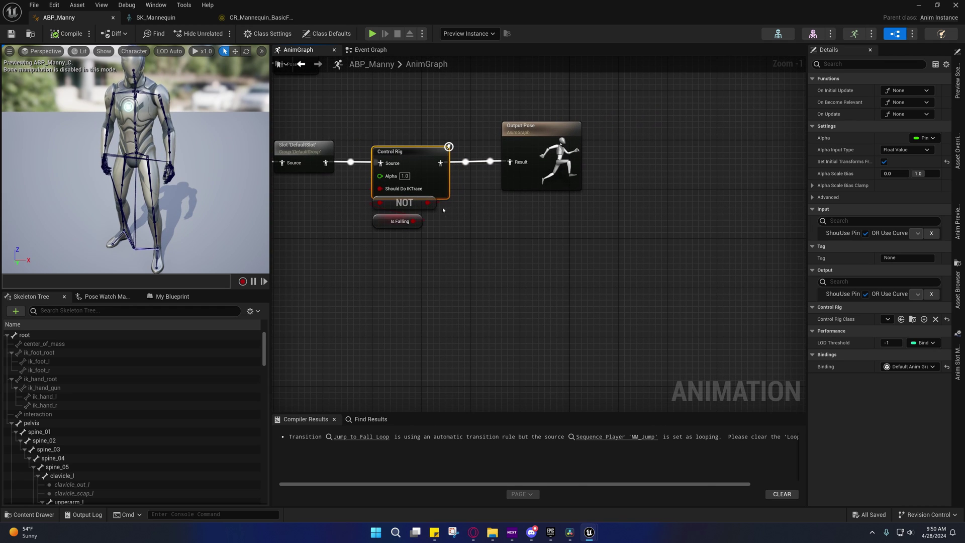
# - Play-test ThirdPersonMap, running the character to the ramp edge to check foot placement, and stop the session
pyautogui.click(921, 5)
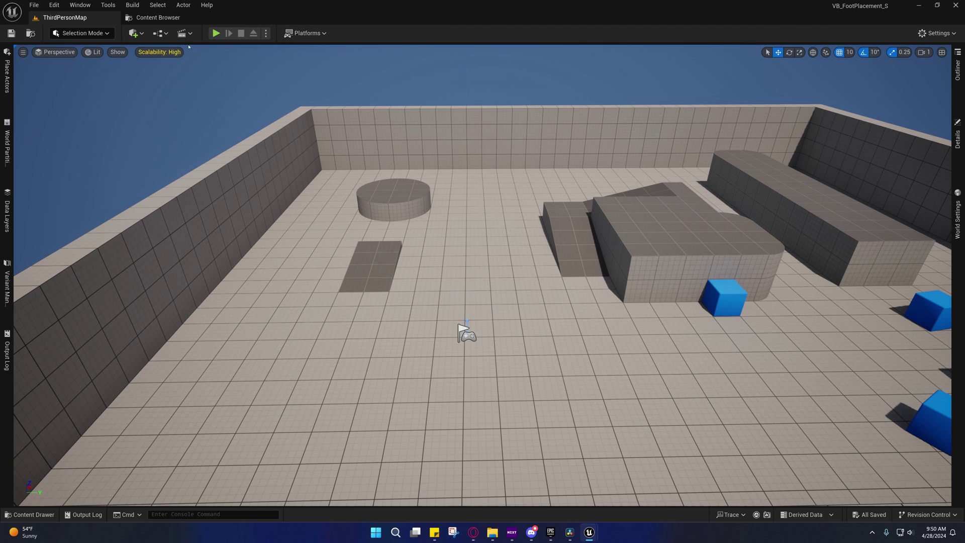
pyautogui.hotkey('alt', 'p')
pyautogui.press('w')
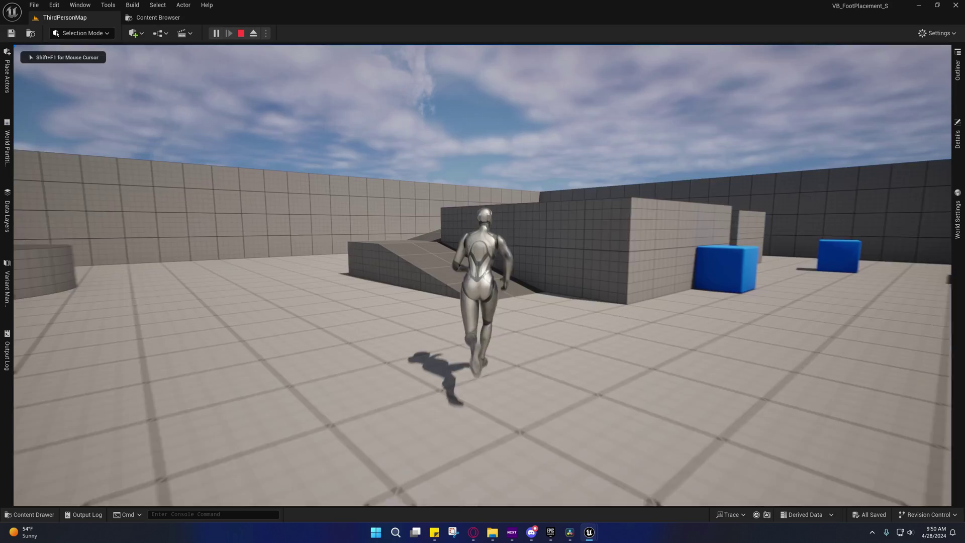
pyautogui.press('a')
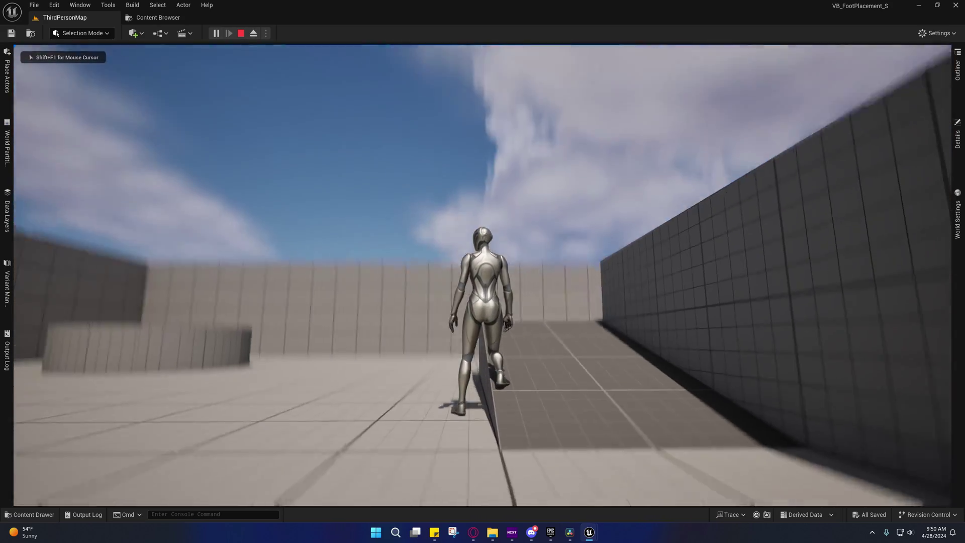
pyautogui.press('w')
pyautogui.press('s')
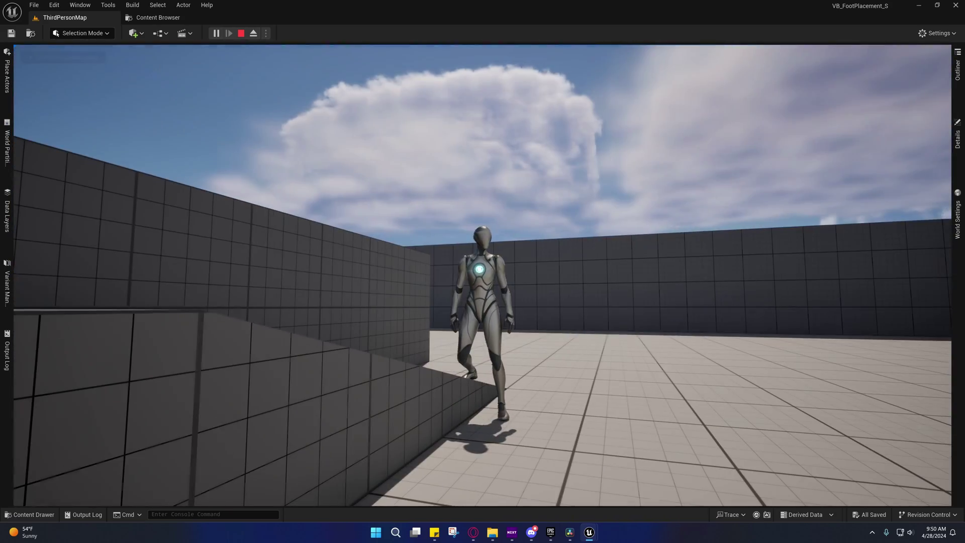
pyautogui.press('w')
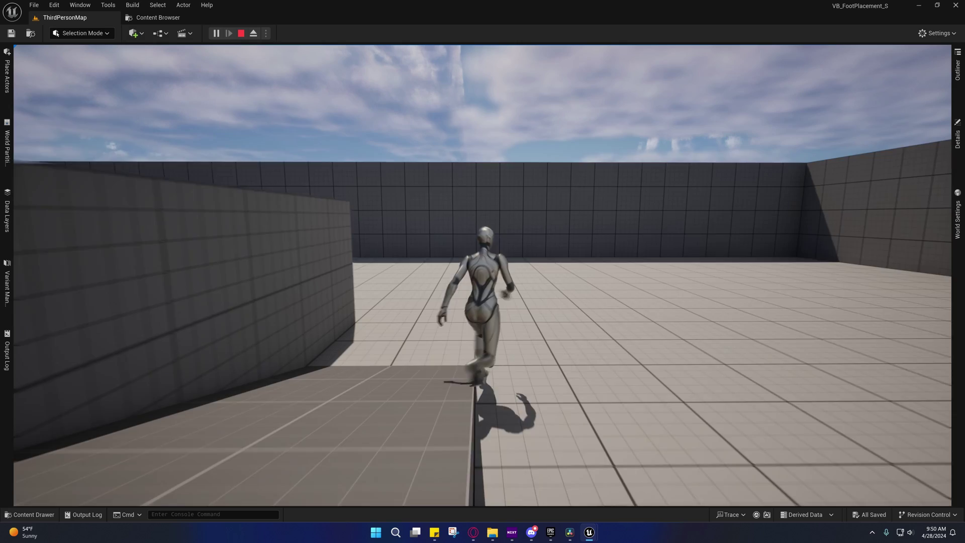
pyautogui.press('s')
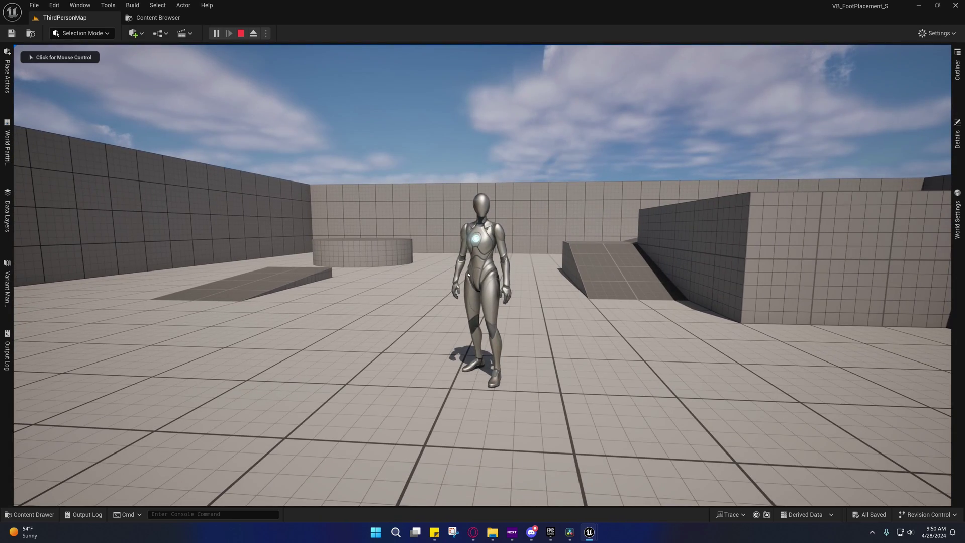
pyautogui.click(241, 34)
# - In ABP_Manny's AnimGraph, move the Control Rig node and its inputs below the pose chain and Output Pose farther away to free space
pyautogui.moveTo(595, 533)
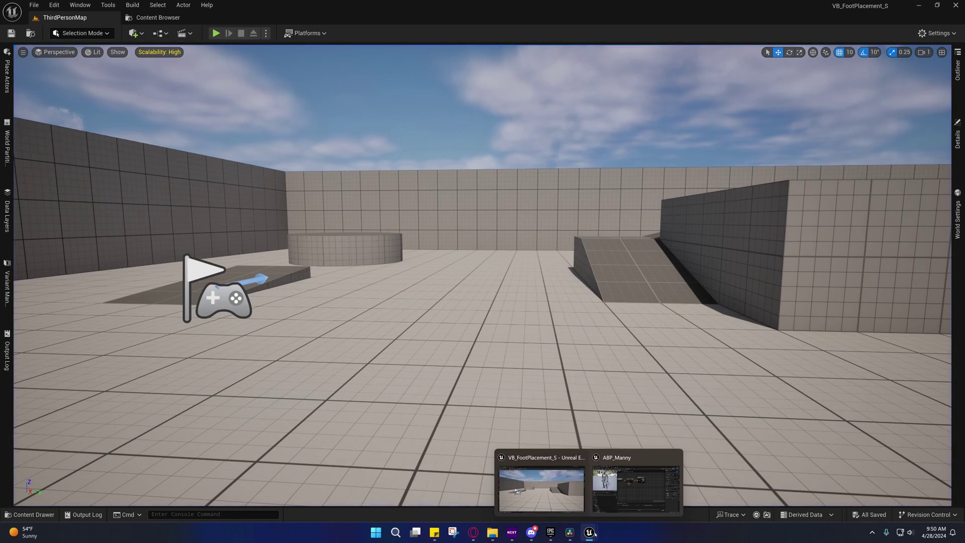
pyautogui.click(618, 494)
pyautogui.moveTo(445, 273); pyautogui.dragTo(560, 318, button='right')
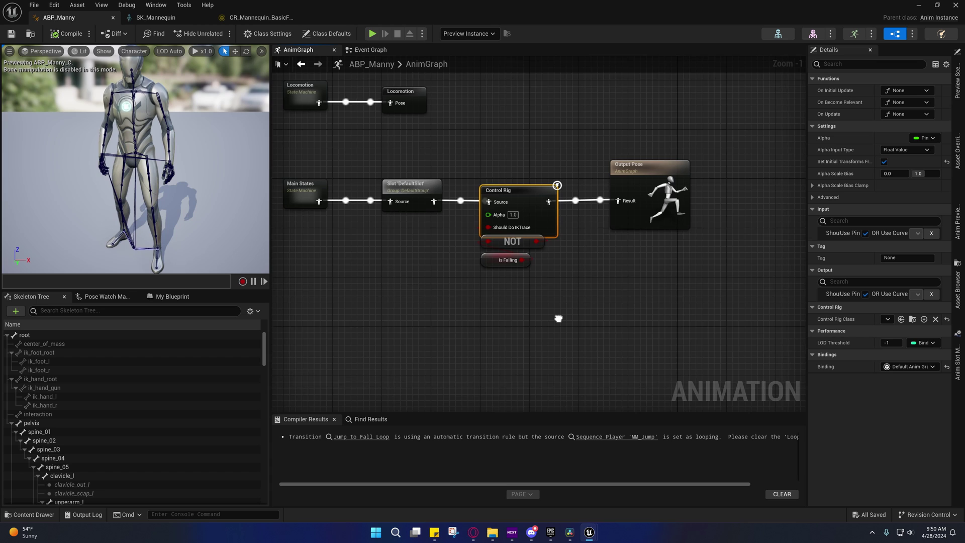
pyautogui.moveTo(490, 302); pyautogui.dragTo(408, 301, button='right')
pyautogui.moveTo(524, 204); pyautogui.dragTo(561, 150, button='right')
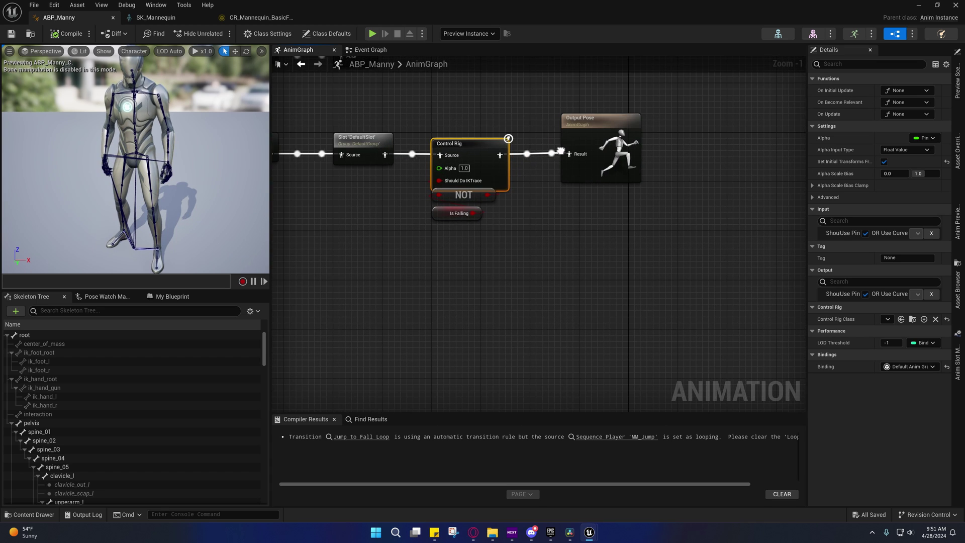
pyautogui.moveTo(489, 212); pyautogui.dragTo(497, 225)
pyautogui.moveTo(477, 146); pyautogui.dragTo(459, 343)
pyautogui.moveTo(607, 212); pyautogui.dragTo(451, 230, button='right')
pyautogui.moveTo(448, 194); pyautogui.dragTo(682, 184)
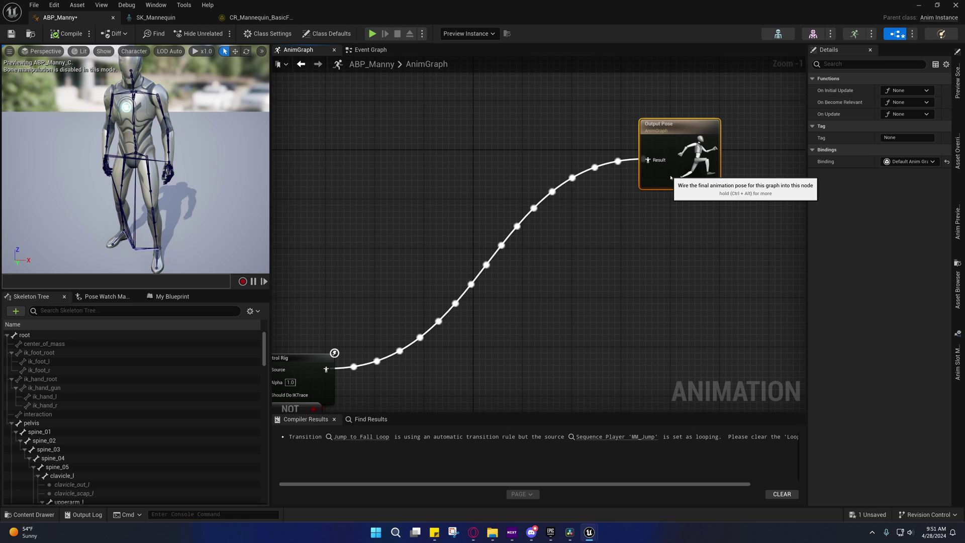
pyautogui.moveTo(360, 221); pyautogui.dragTo(397, 240, button='right')
pyautogui.click(477, 257)
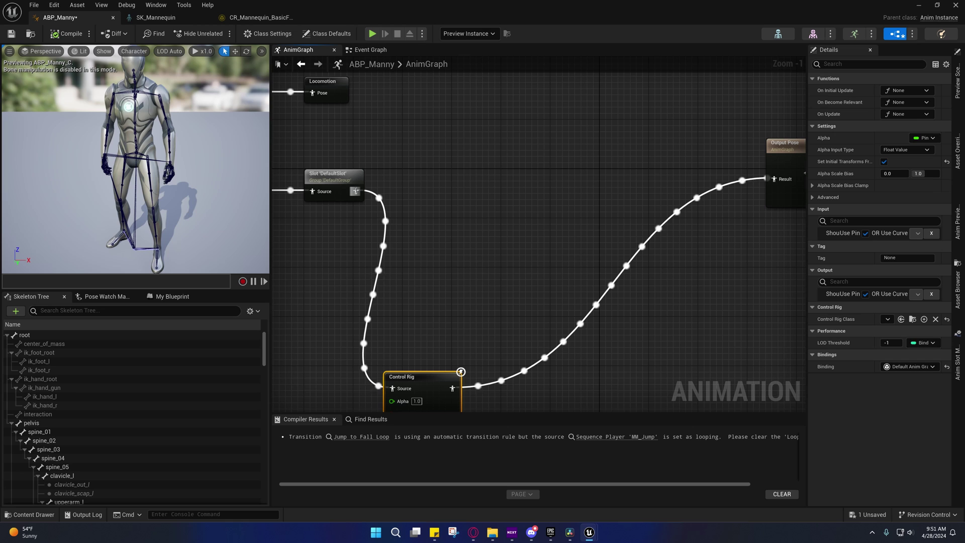
# - Add a Foot Placement node to the AnimGraph in the free space after Slot 'DefaultSlot'
pyautogui.moveTo(413, 200); pyautogui.dragTo(384, 228, button='right')
pyautogui.rightClick(400, 219)
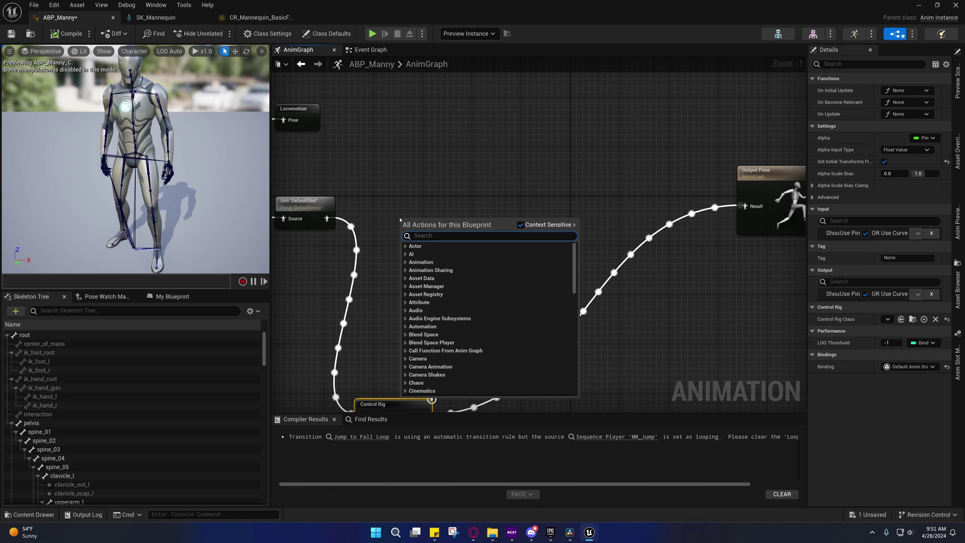
pyautogui.write('foot')
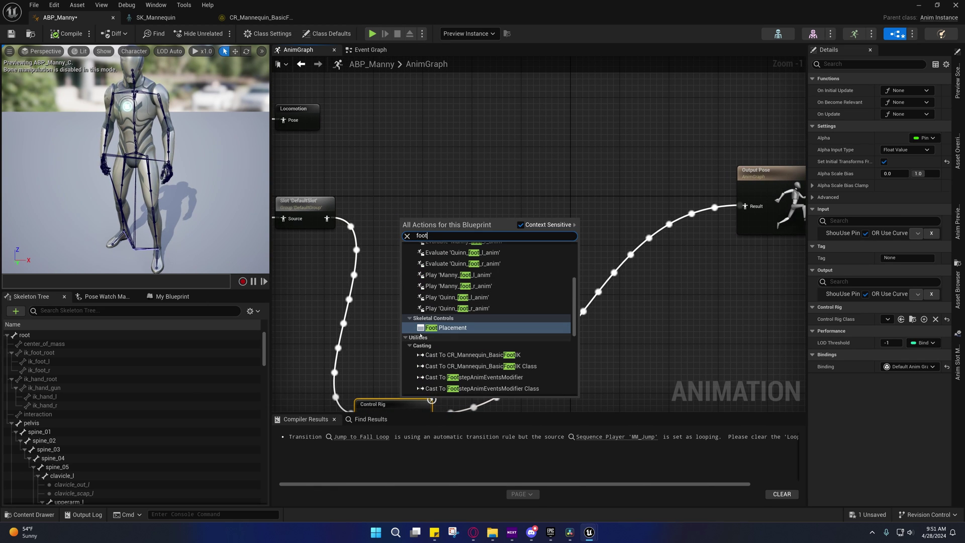
pyautogui.click(445, 327)
pyautogui.moveTo(439, 225); pyautogui.dragTo(452, 212)
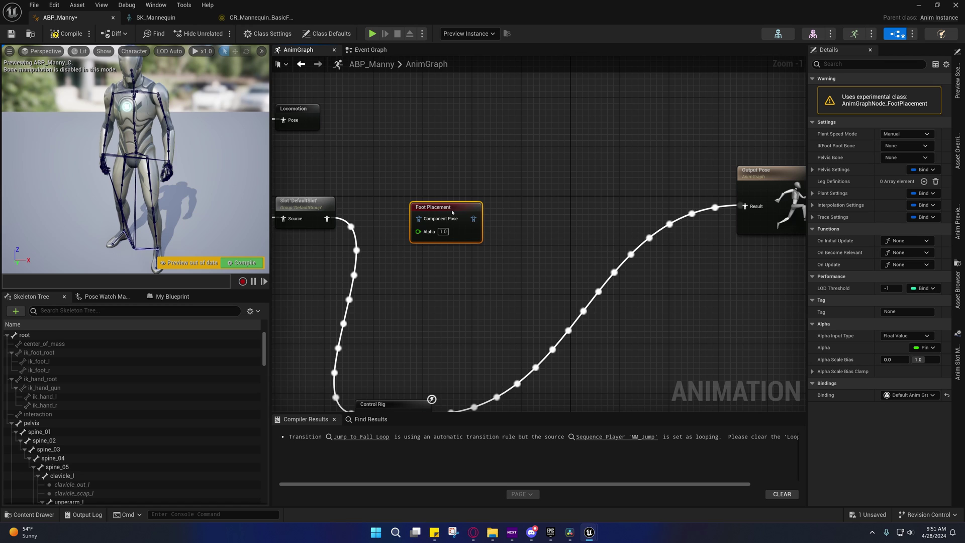
# - Add a Leg IK node and place it beside the Foot Placement node
pyautogui.rightClick(498, 223)
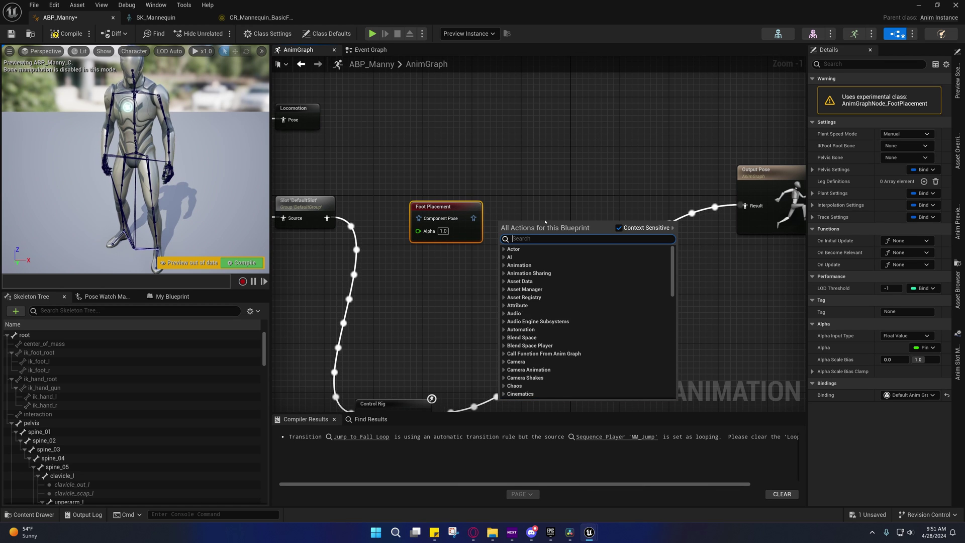
pyautogui.write('l;e')
pyautogui.press('BackSpace')
pyautogui.press('BackSpace')
pyautogui.write('eg')
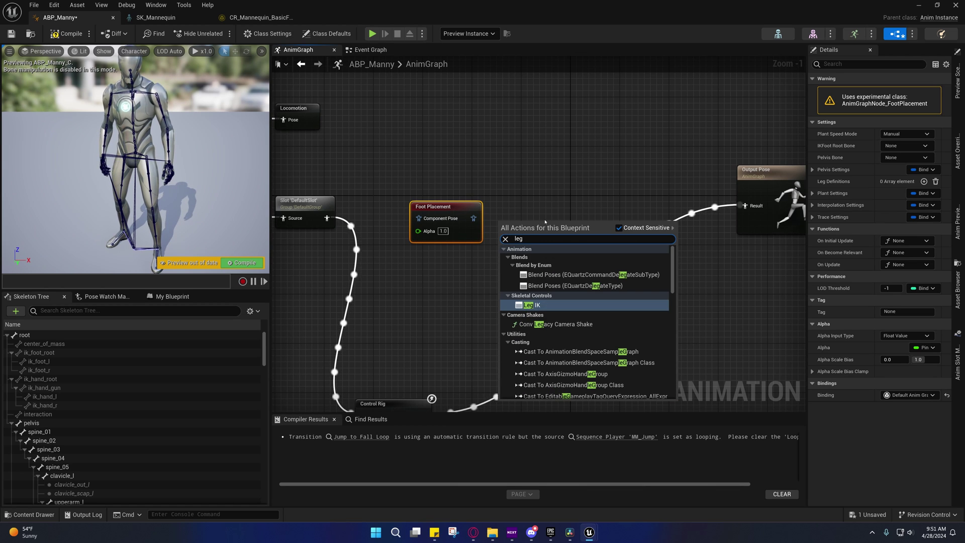
pyautogui.click(527, 305)
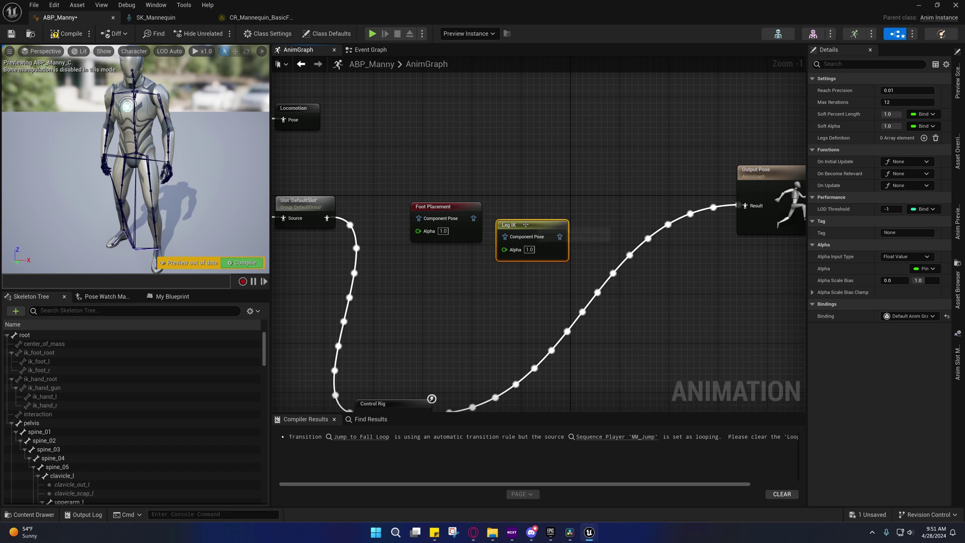
pyautogui.moveTo(525, 224); pyautogui.dragTo(537, 206)
# - Wire Slot 'DefaultSlot' through Foot Placement and Leg IK into the Output Pose result
pyautogui.moveTo(472, 218); pyautogui.dragTo(517, 220)
pyautogui.moveTo(326, 218); pyautogui.dragTo(419, 218)
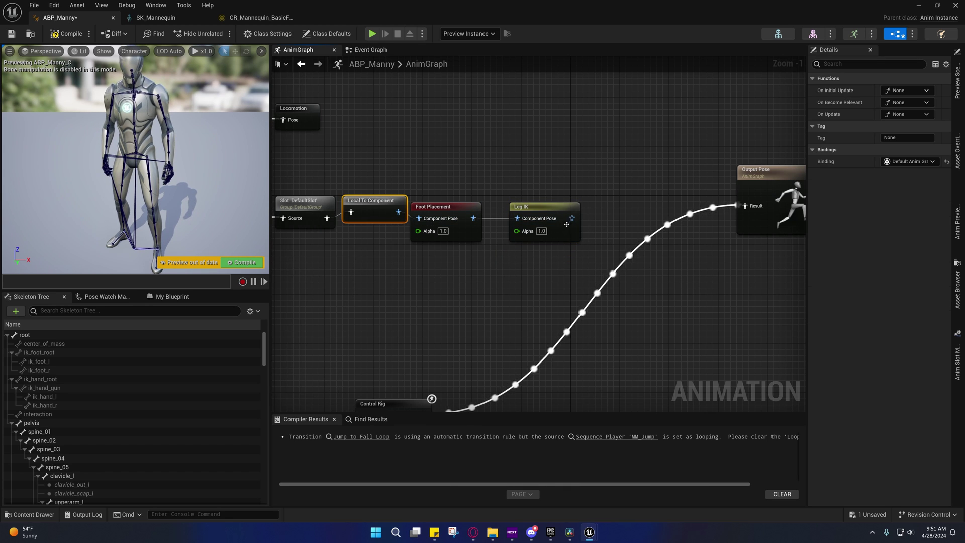
pyautogui.moveTo(571, 219); pyautogui.dragTo(746, 206)
# - Space out the nodes between Slot 'DefaultSlot' and Output Pose and straighten their connections into one line
pyautogui.moveTo(669, 220); pyautogui.dragTo(554, 245, button='right')
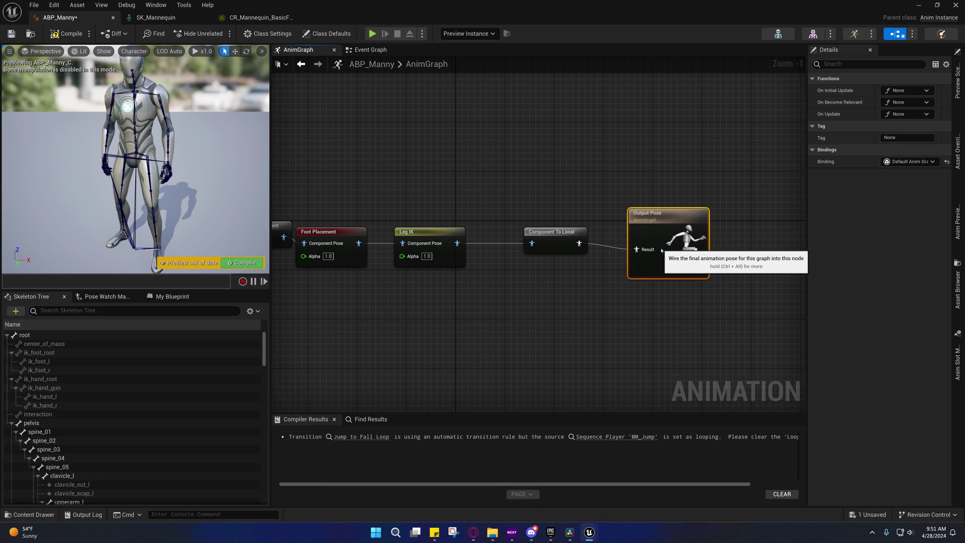
pyautogui.moveTo(468, 247); pyautogui.dragTo(601, 237, button='right')
pyautogui.click(600, 236)
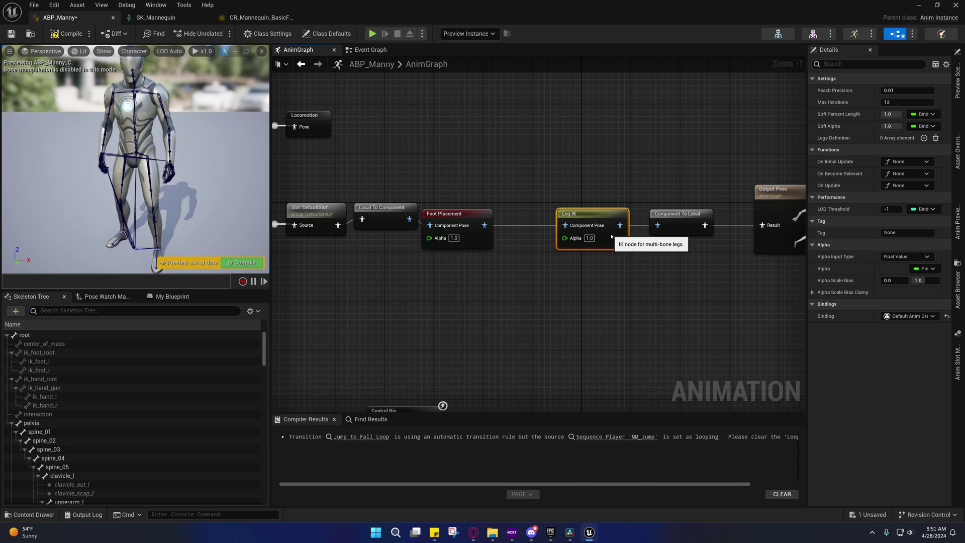
pyautogui.moveTo(477, 236); pyautogui.dragTo(506, 236)
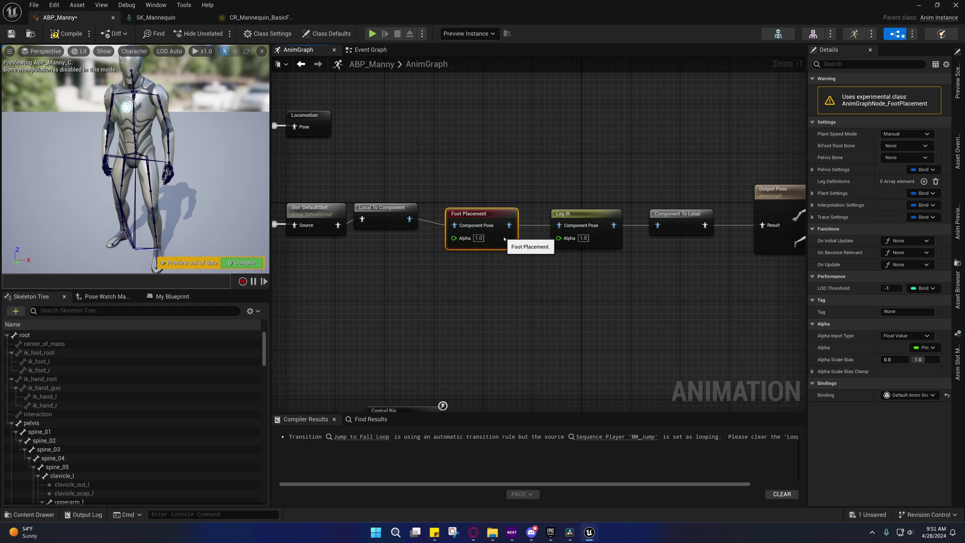
pyautogui.moveTo(377, 212); pyautogui.dragTo(386, 223)
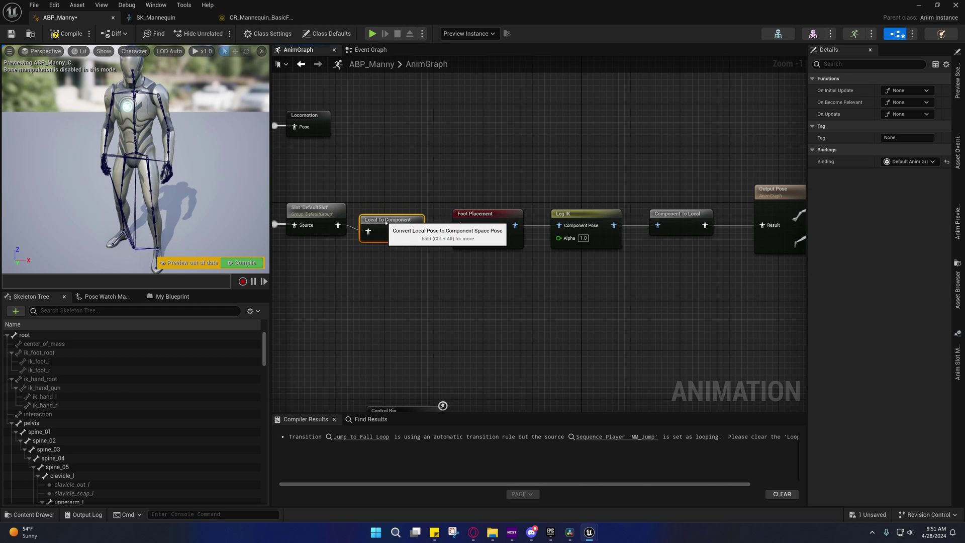
pyautogui.keyDown('shift'); pyautogui.click(465, 213); pyautogui.keyUp('shift')
pyautogui.press('q')
pyautogui.moveTo(420, 194); pyautogui.dragTo(776, 284)
pyautogui.press('Right')
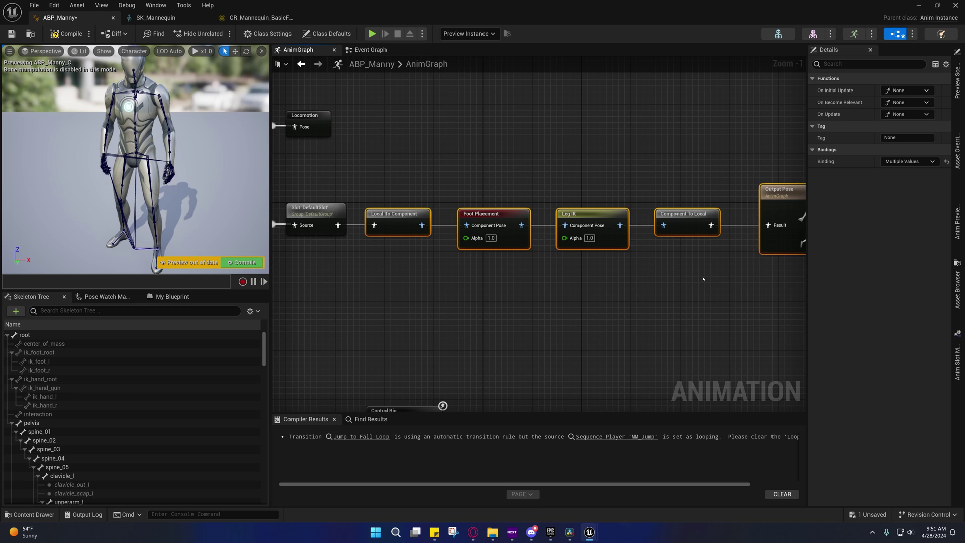
pyautogui.click(558, 286)
pyautogui.moveTo(557, 287); pyautogui.dragTo(494, 271, button='right')
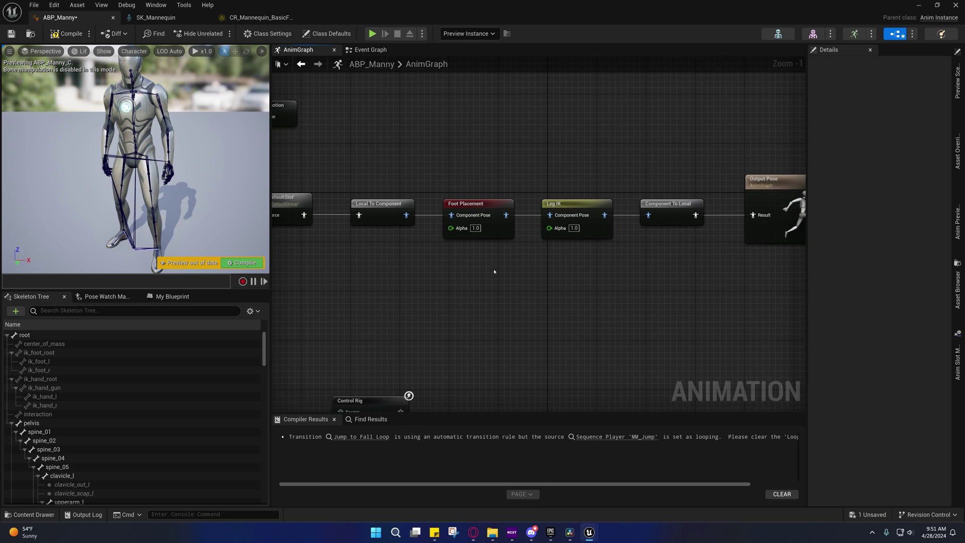
# - Examine the Foot Placement node's Plant Speed Mode options, Pelvis Settings and Plant Settings, keeping the speed mode on Manual
pyautogui.click(478, 205)
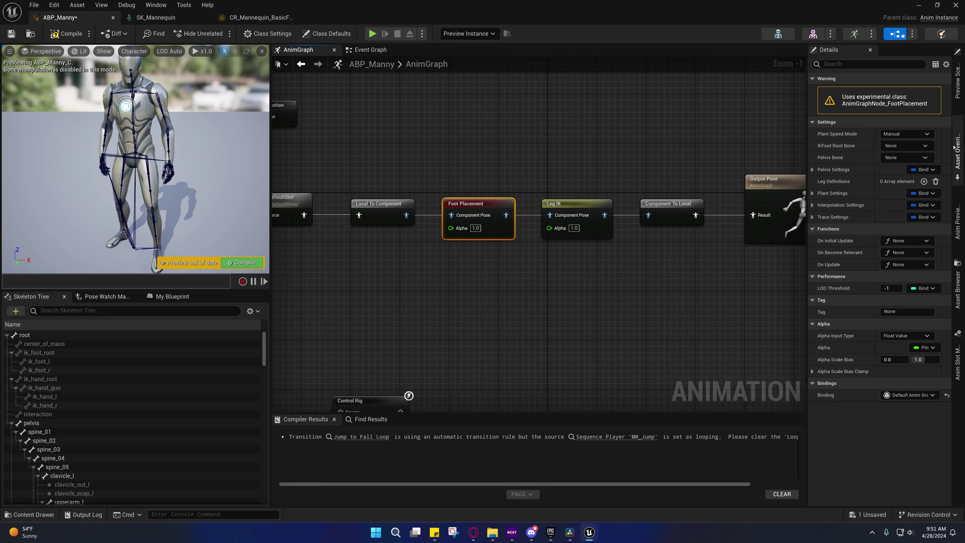
pyautogui.click(888, 135)
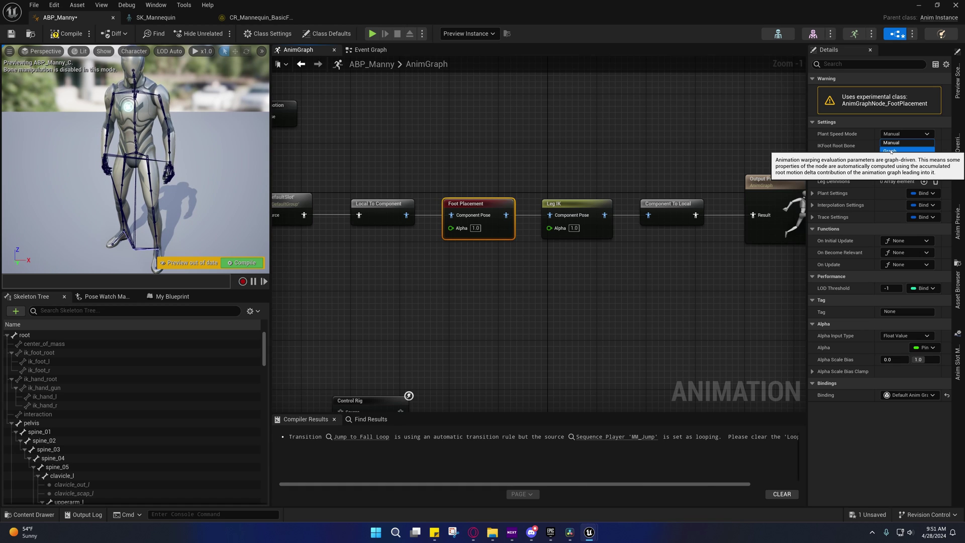
pyautogui.click(890, 143)
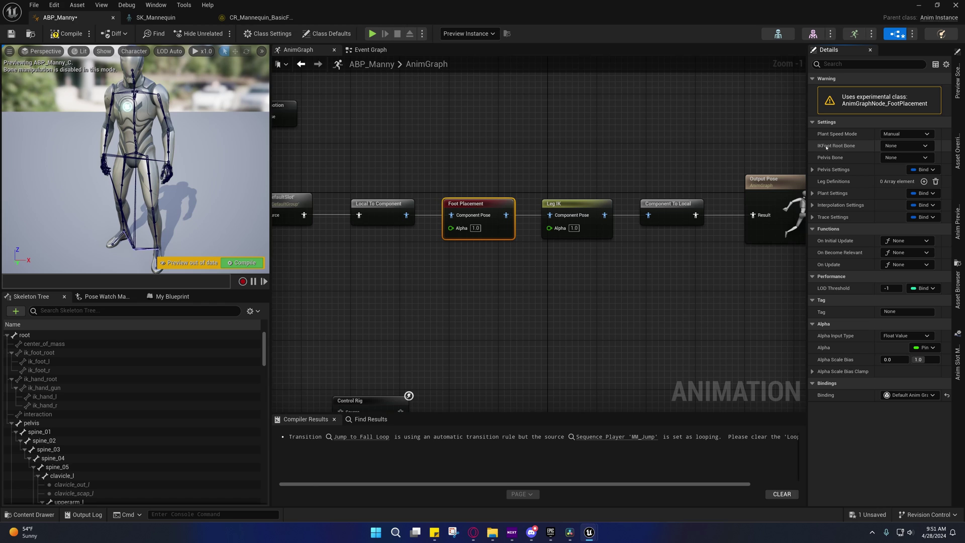
pyautogui.click(813, 169)
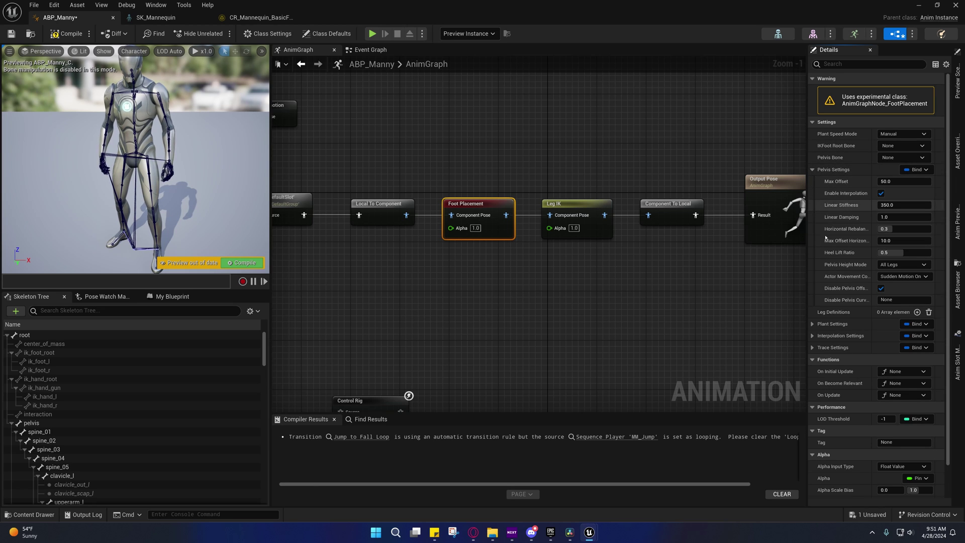
pyautogui.click(832, 323)
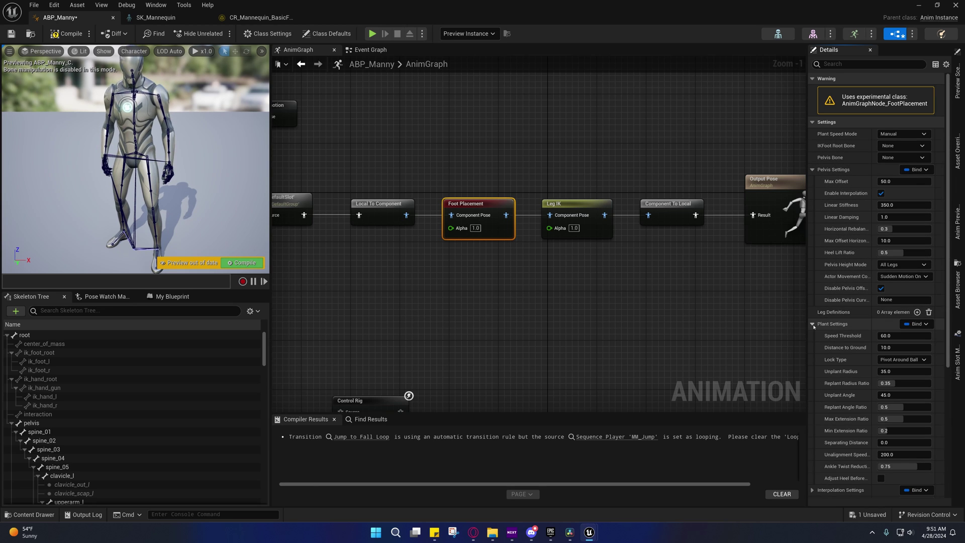
pyautogui.click(813, 169)
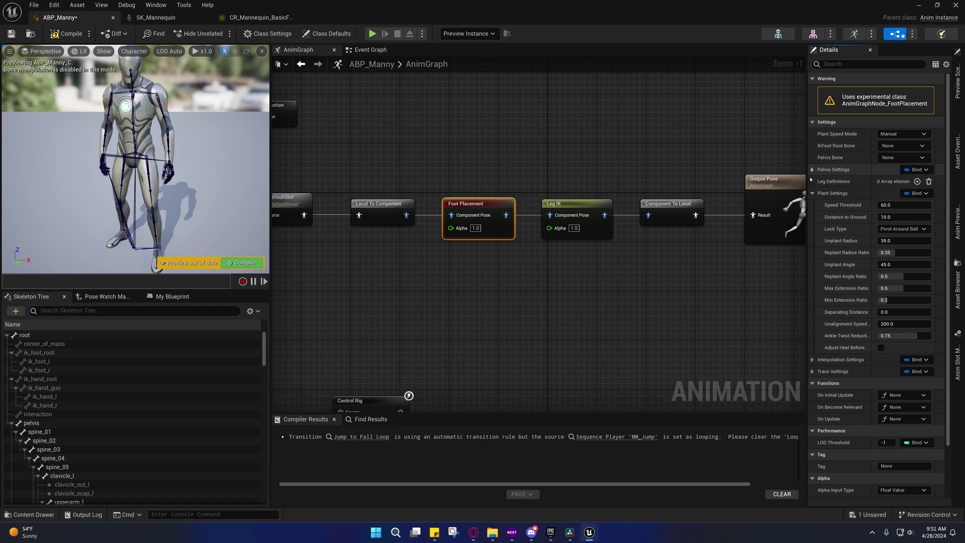
# - Set the Foot Placement node's IKFoot Root Bone to VB foot_root and its Pelvis Bone to pelvis
pyautogui.click(813, 193)
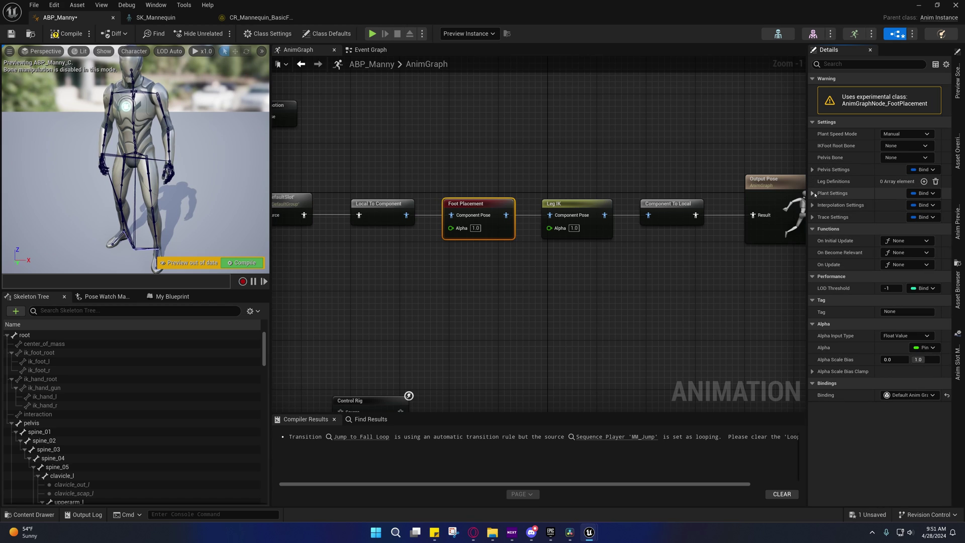
pyautogui.click(900, 145)
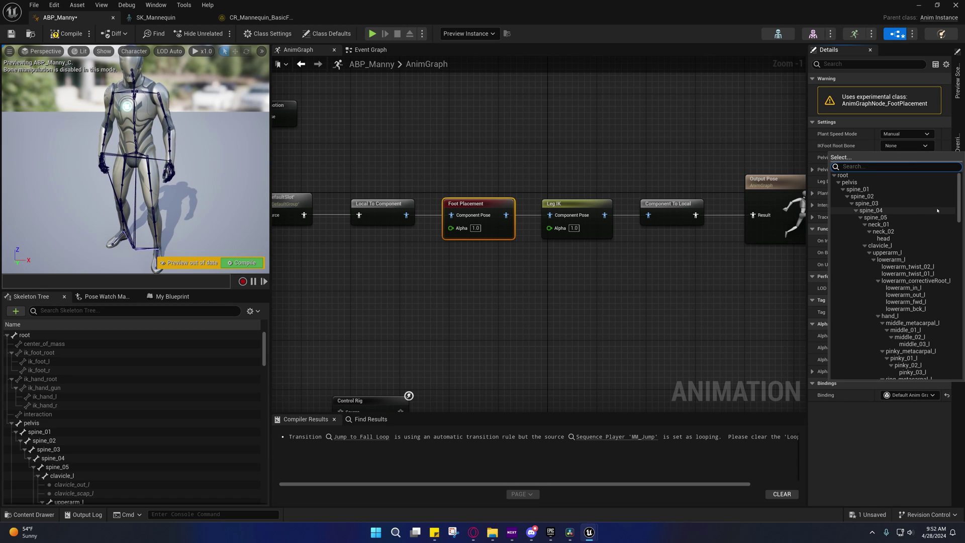
pyautogui.click(822, 187)
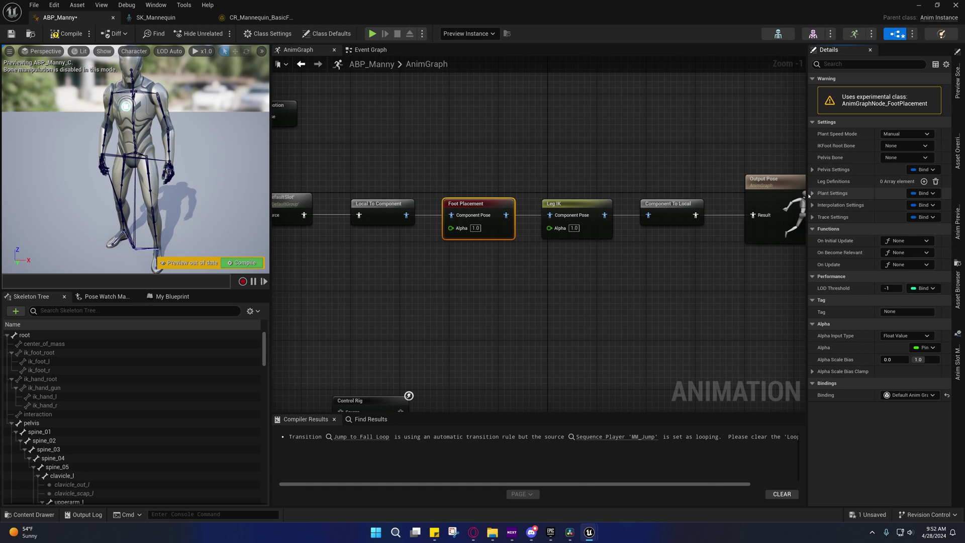
pyautogui.click(904, 145)
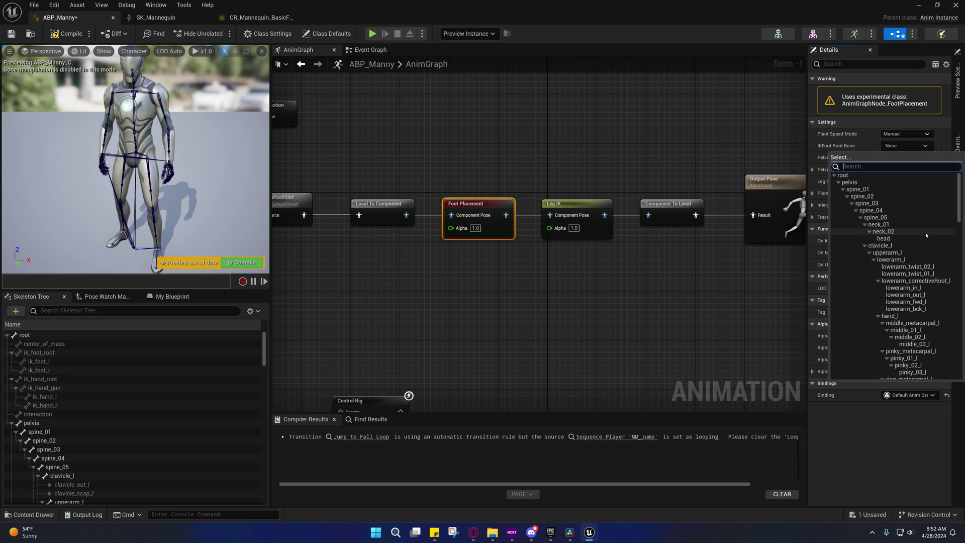
pyautogui.write('Vb')
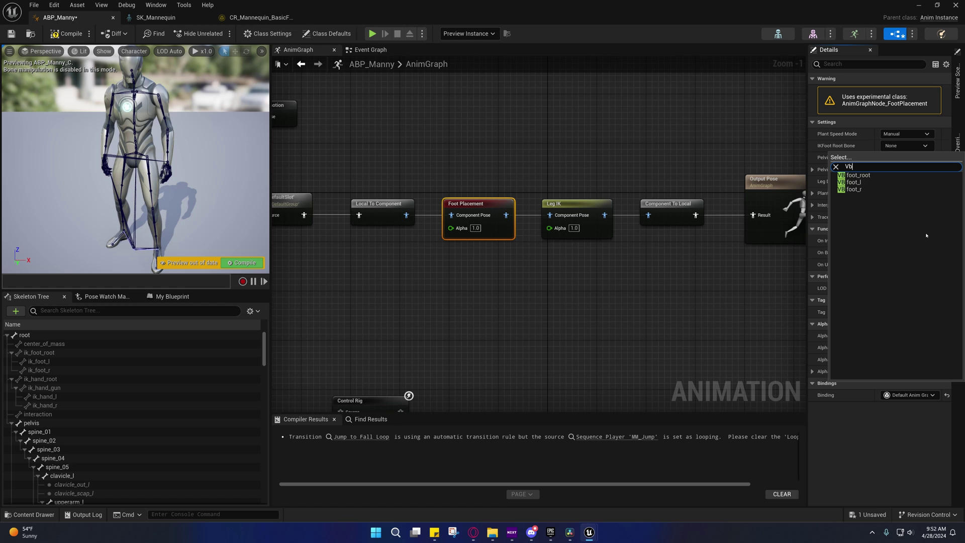
pyautogui.click(857, 175)
pyautogui.click(900, 158)
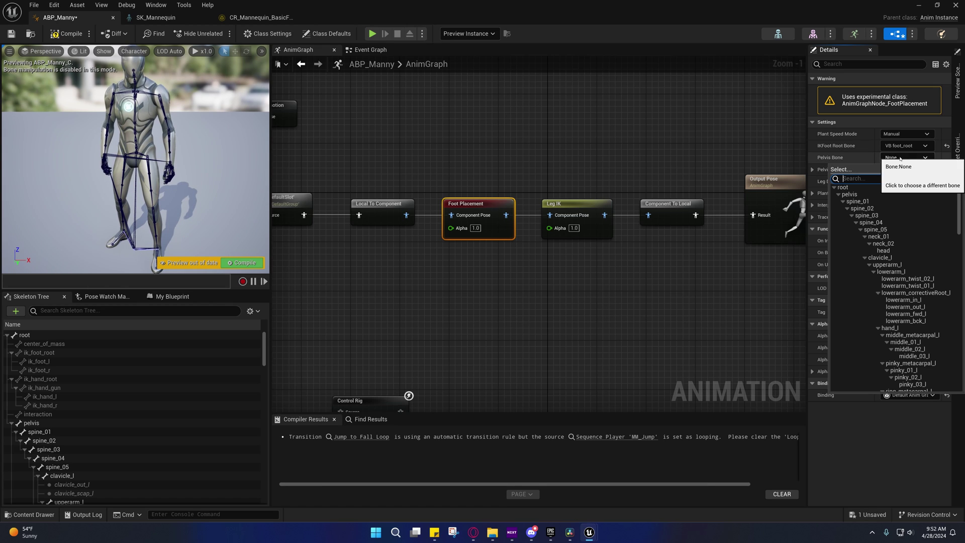
pyautogui.click(849, 194)
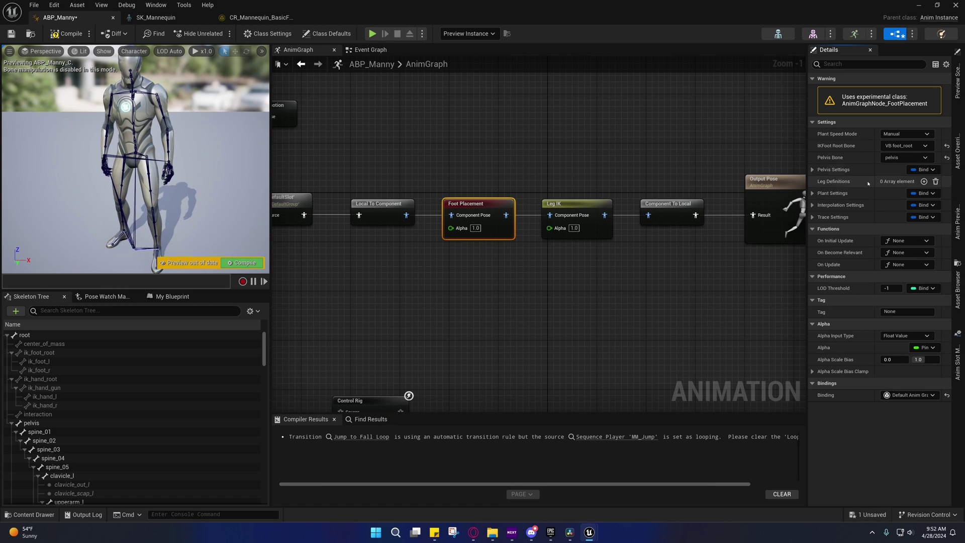
# - Add two leg definitions to the Foot Placement node and look over its Pelvis Settings
pyautogui.click(924, 182)
pyautogui.click(924, 181)
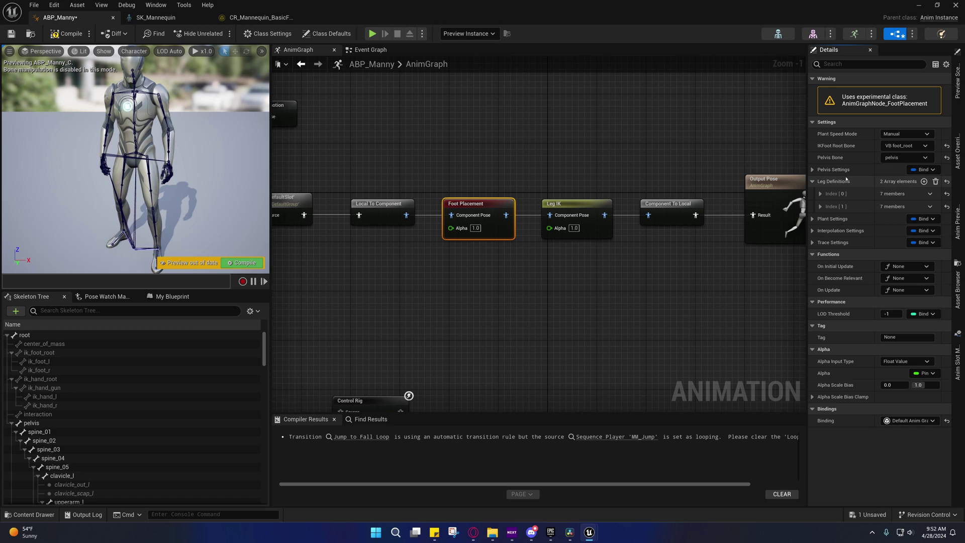
pyautogui.click(811, 170)
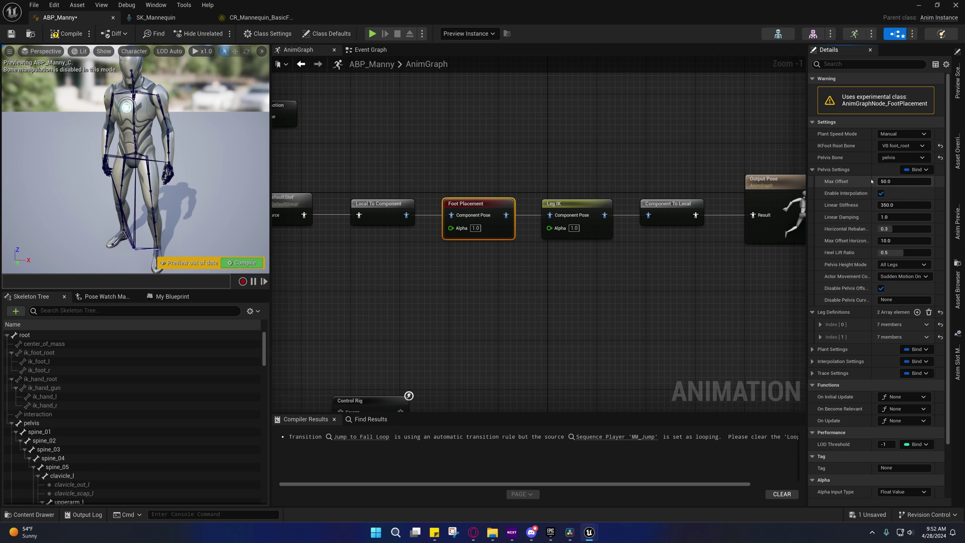
pyautogui.moveTo(576, 273); pyautogui.dragTo(543, 246, button='right')
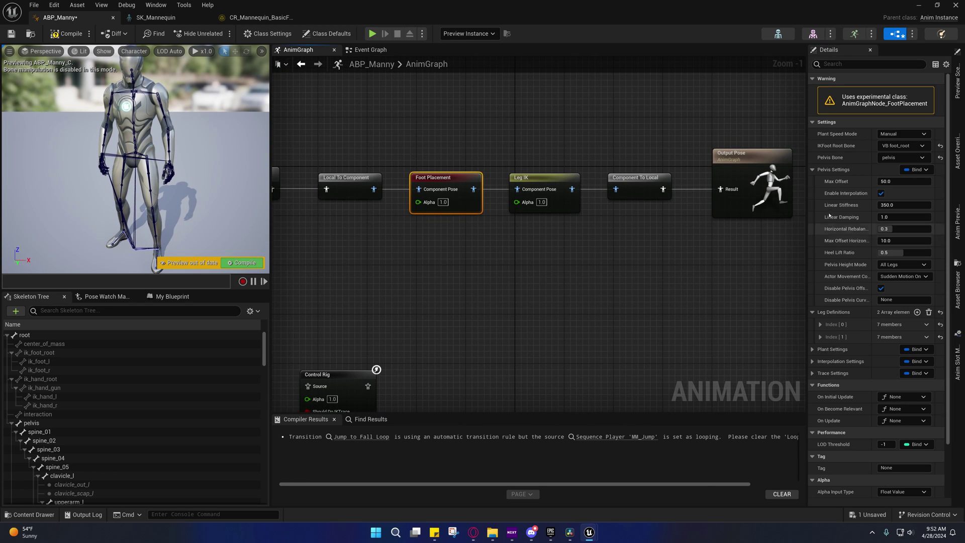
pyautogui.click(821, 171)
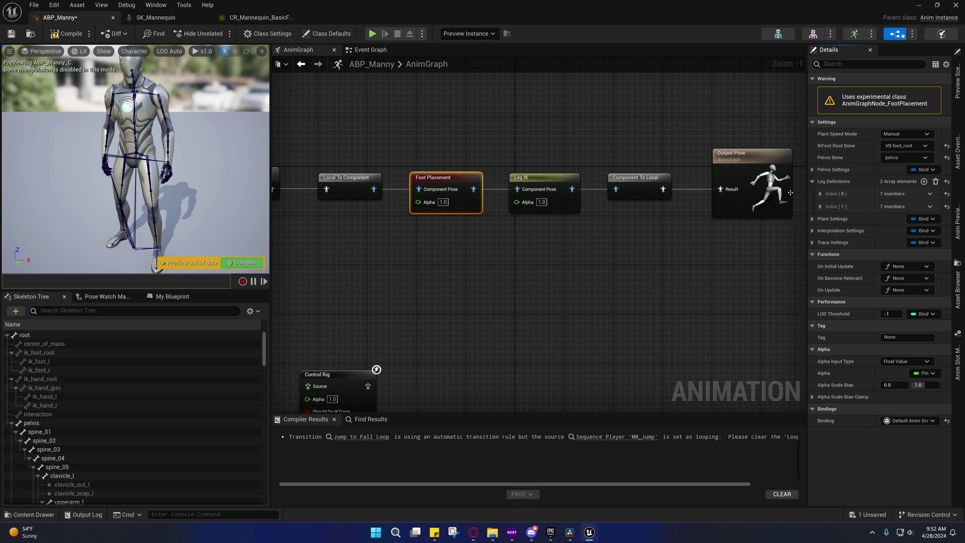
# - In the first leg definition, set FKFoot Bone to foot_r and IKFoot Bone to VB foot_r
pyautogui.click(820, 193)
pyautogui.click(894, 207)
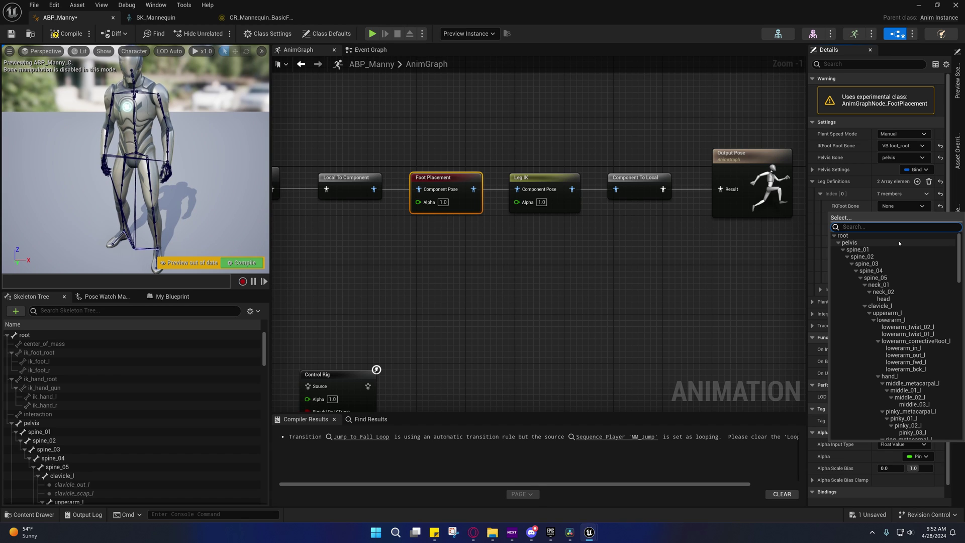
pyautogui.write('foot')
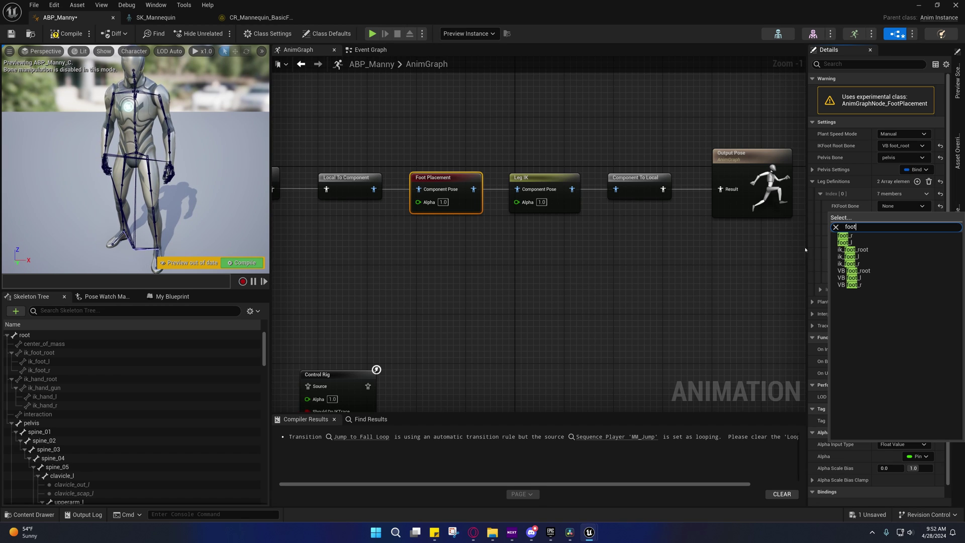
pyautogui.click(845, 235)
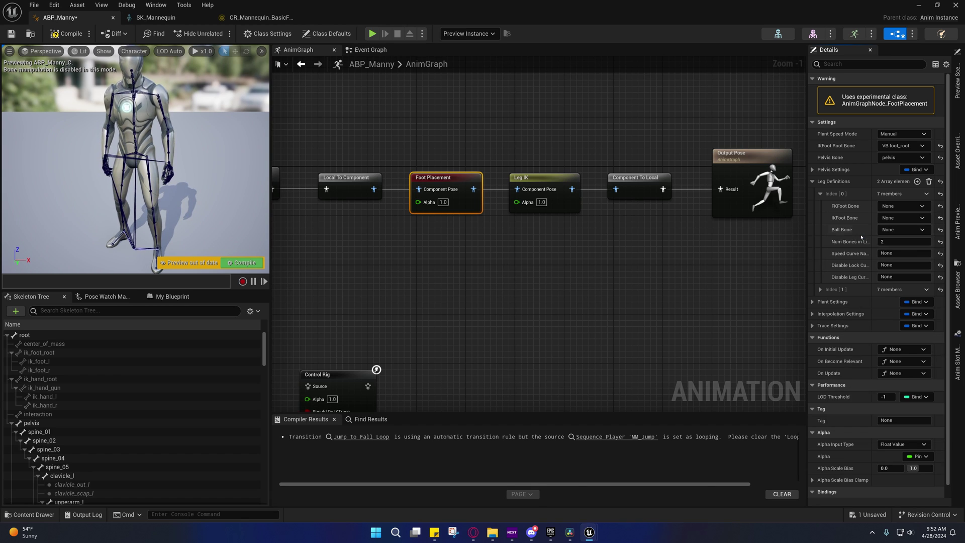
pyautogui.click(895, 220)
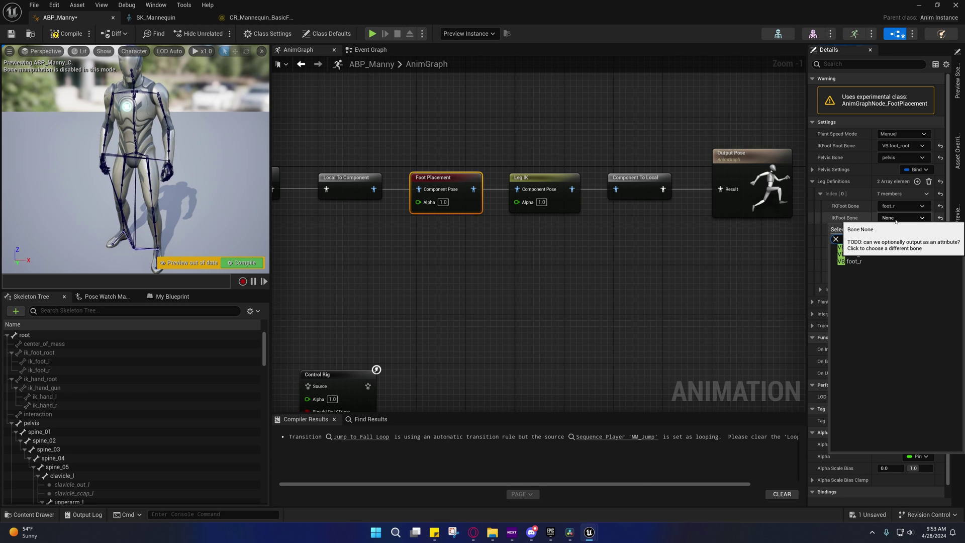
pyautogui.write('vb')
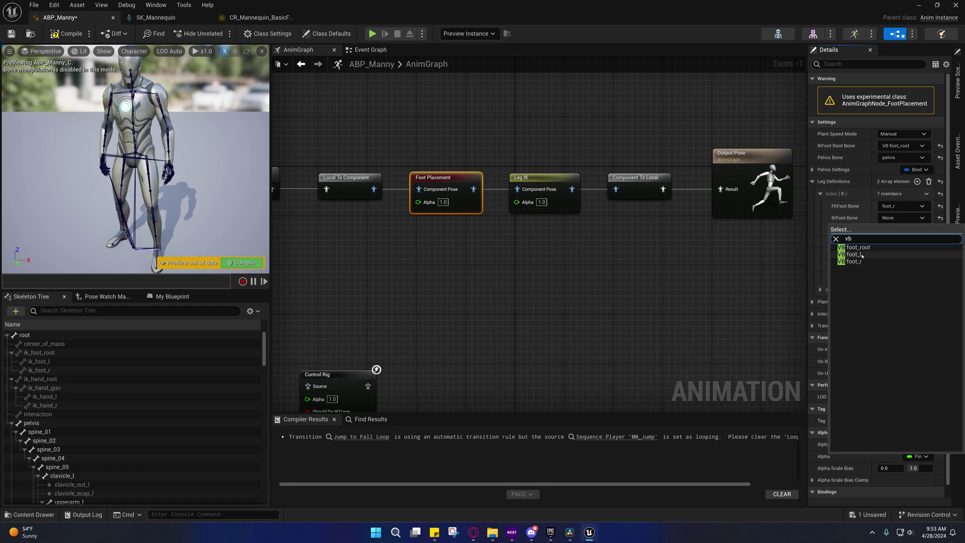
pyautogui.click(857, 261)
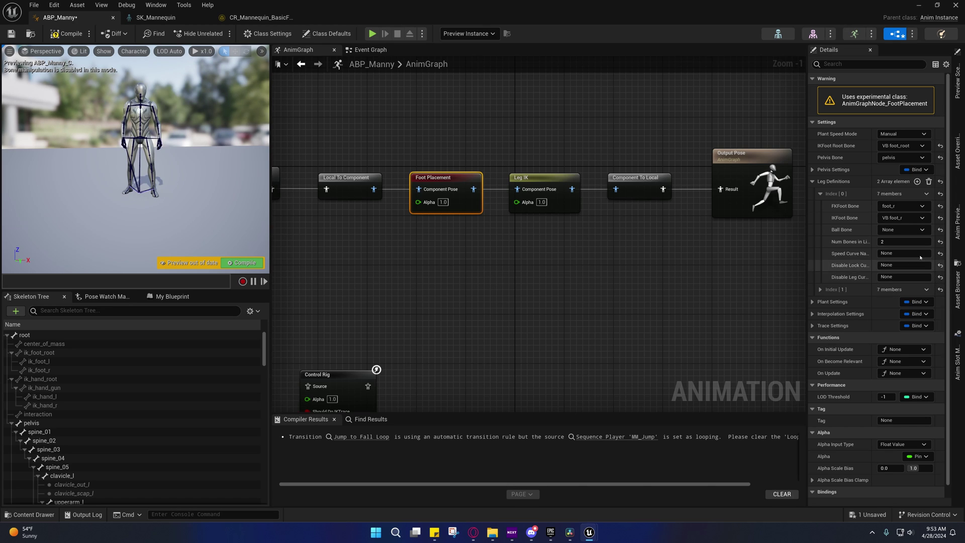
# - Inspect the ball bone on the mannequin's foot in the preview and return to the Foot Placement node's settings
pyautogui.click(885, 230)
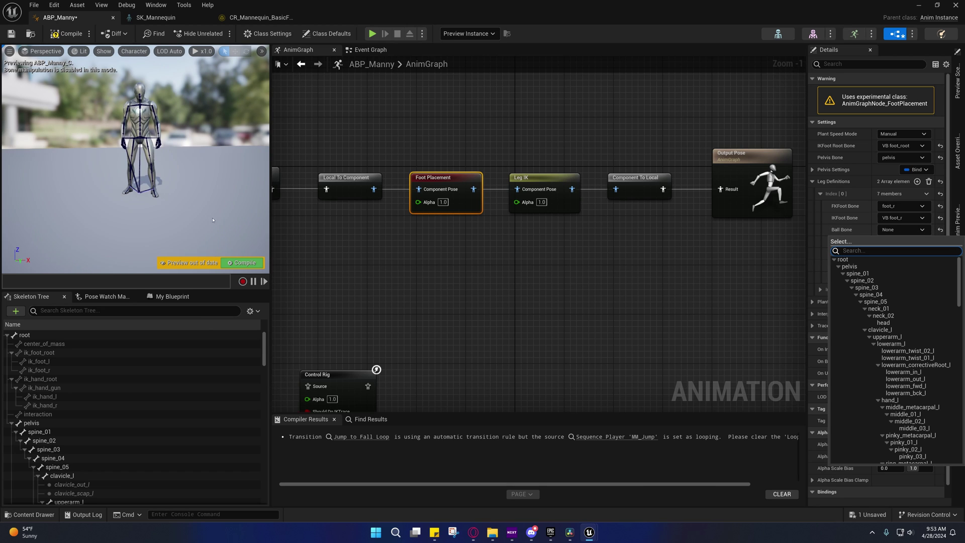
pyautogui.press('w')
pyautogui.moveTo(212, 220); pyautogui.dragTo(142, 207, button='right')
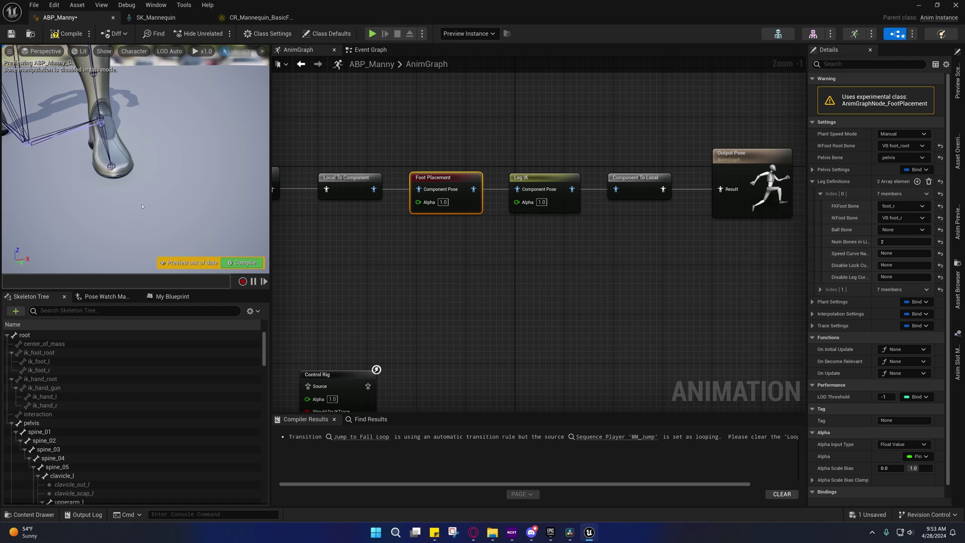
pyautogui.click(111, 166)
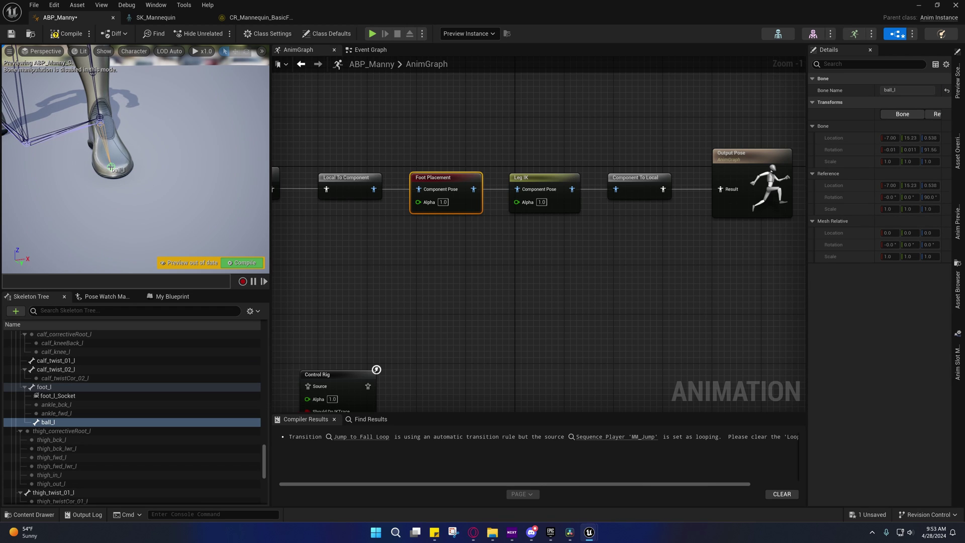
pyautogui.click(481, 191)
pyautogui.moveTo(460, 245); pyautogui.dragTo(486, 269, button='right')
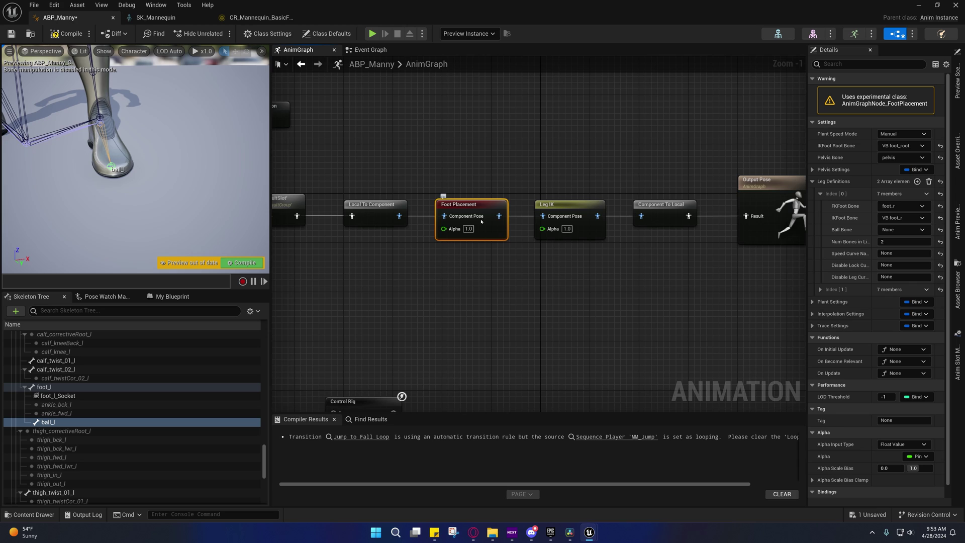
pyautogui.moveTo(496, 302); pyautogui.dragTo(532, 296, button='right')
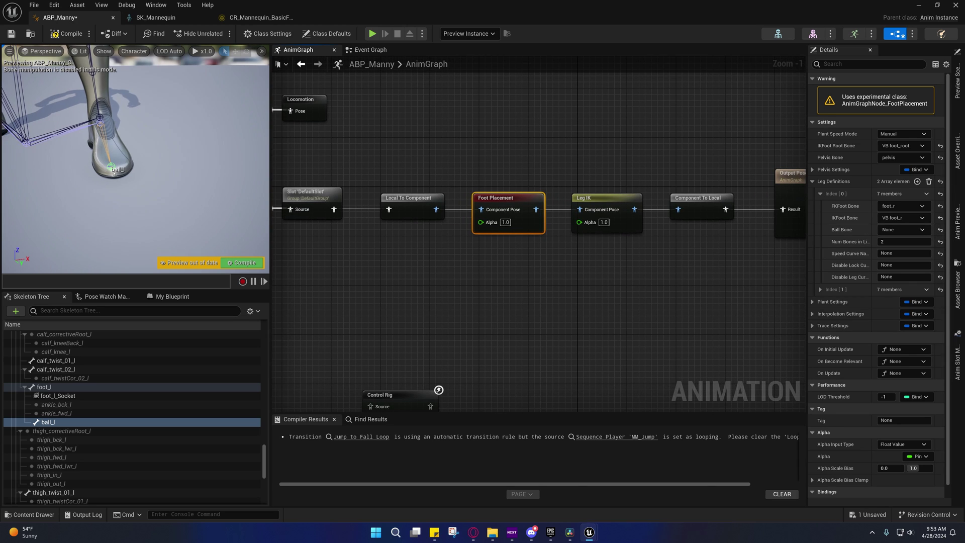
# - Set the first leg definition's Ball Bone to ball_r and view the leg bones in the preview
pyautogui.click(899, 230)
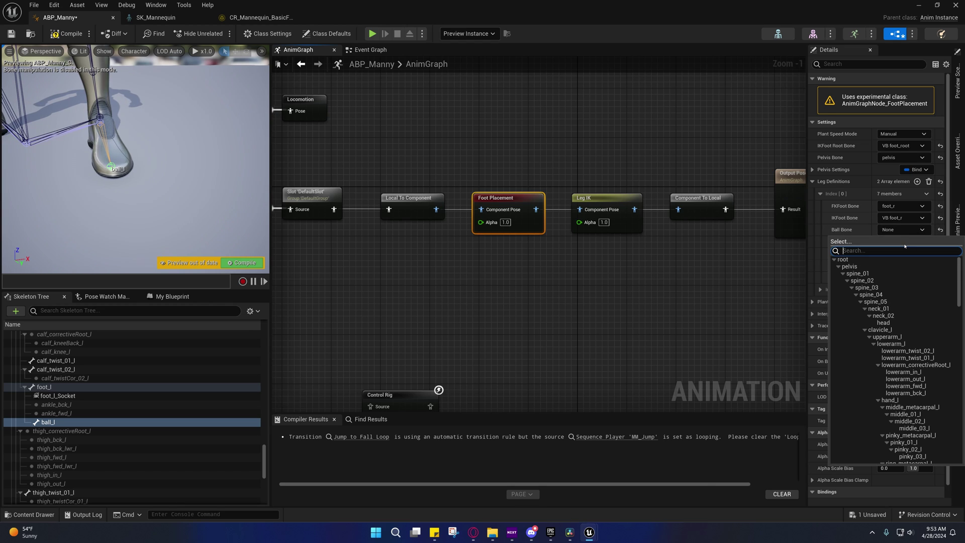
pyautogui.write('ball')
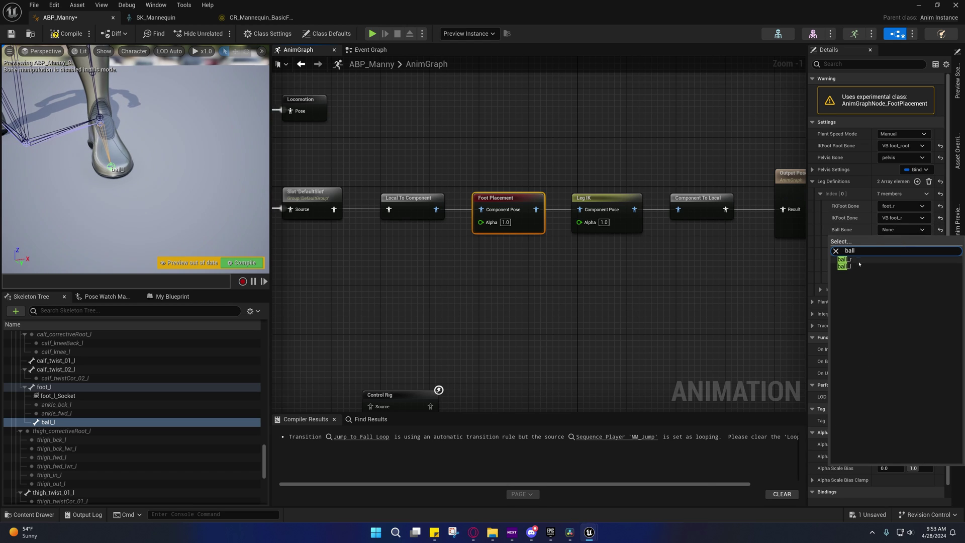
pyautogui.click(857, 260)
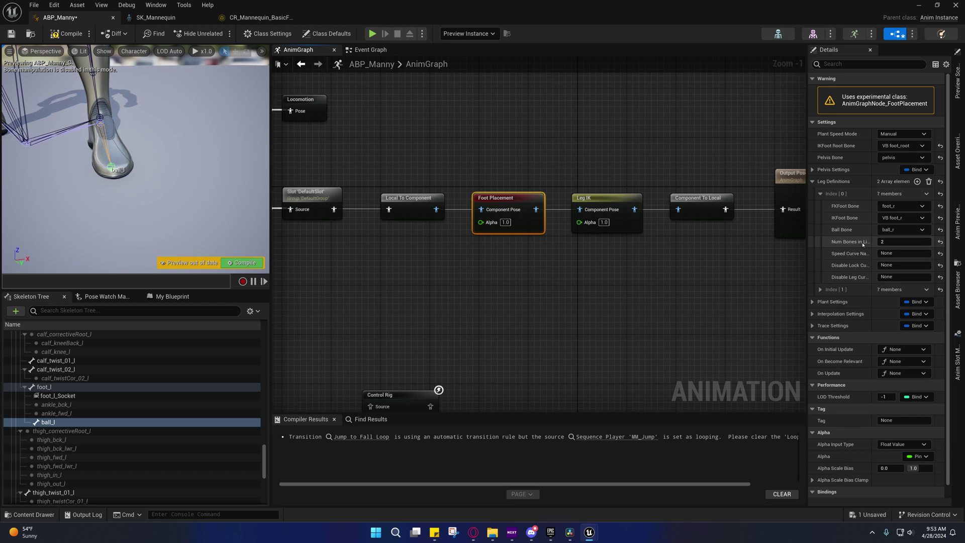
pyautogui.moveTo(872, 241); pyautogui.dragTo(875, 242)
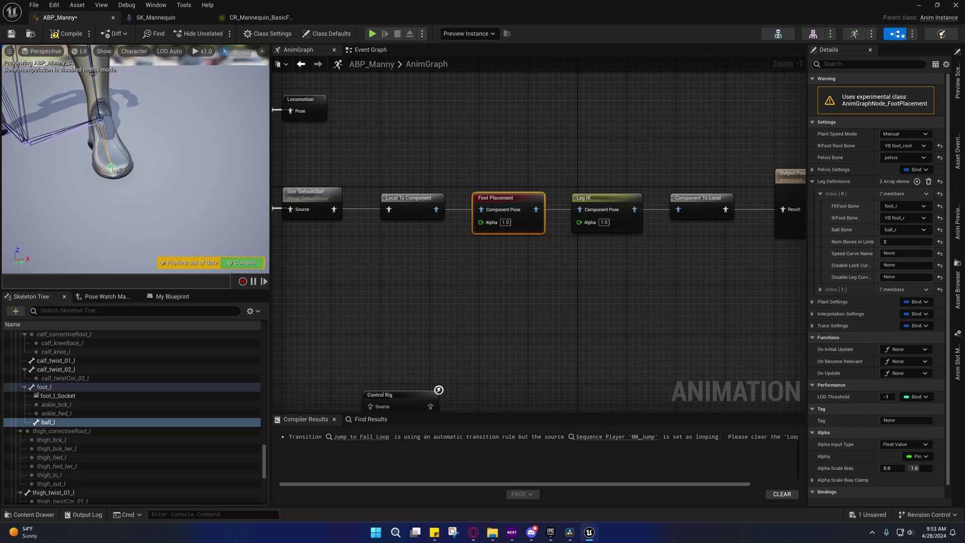
pyautogui.press('s')
pyautogui.moveTo(150, 191); pyautogui.dragTo(155, 168, button='right')
pyautogui.press('w')
# - In the second leg definition, set FKFoot Bone to foot_l, IKFoot Bone to VB foot_l and Ball Bone to ball_l
pyautogui.click(819, 289)
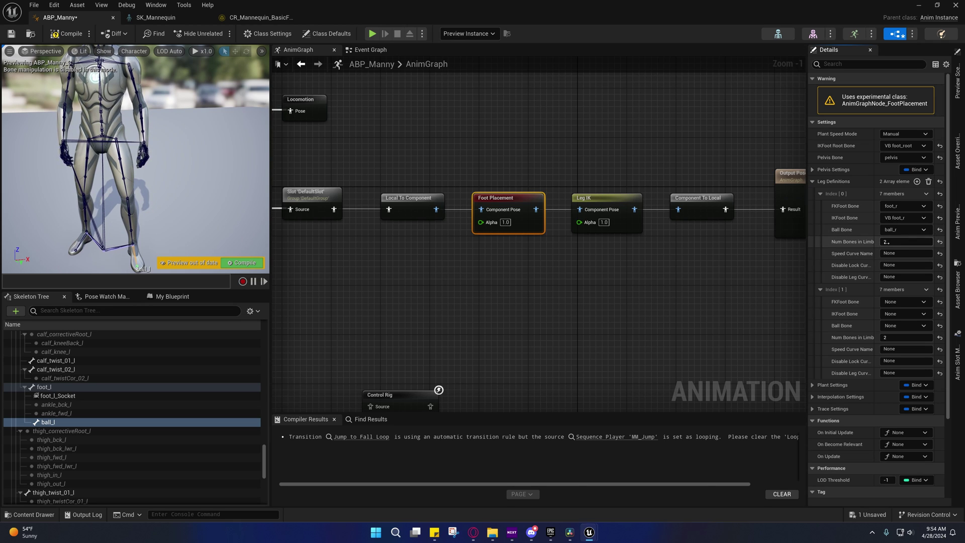
pyautogui.click(900, 302)
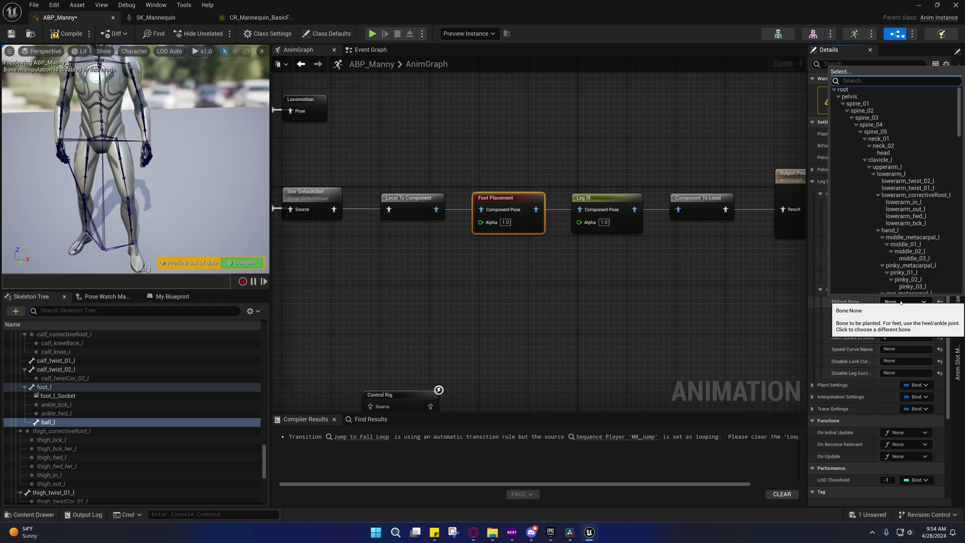
pyautogui.write('foot')
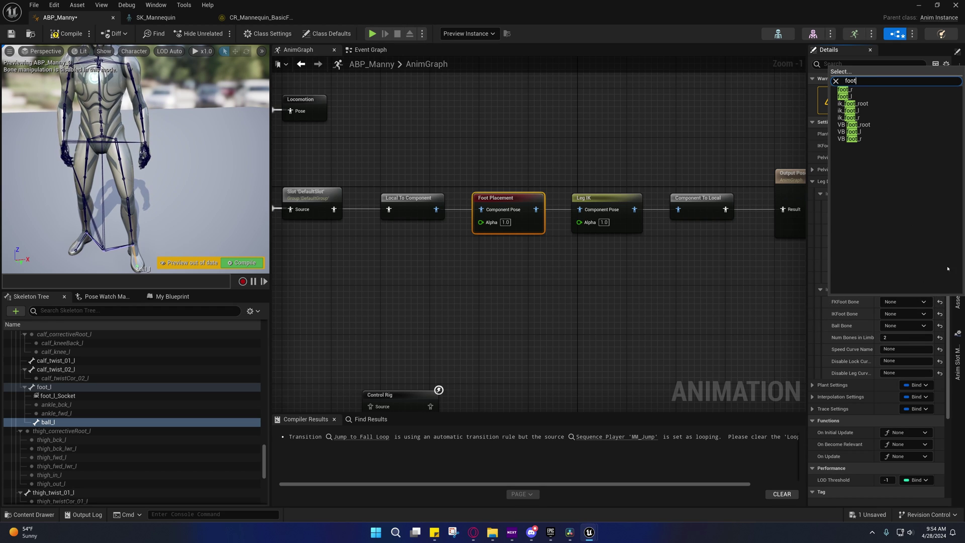
pyautogui.click(849, 96)
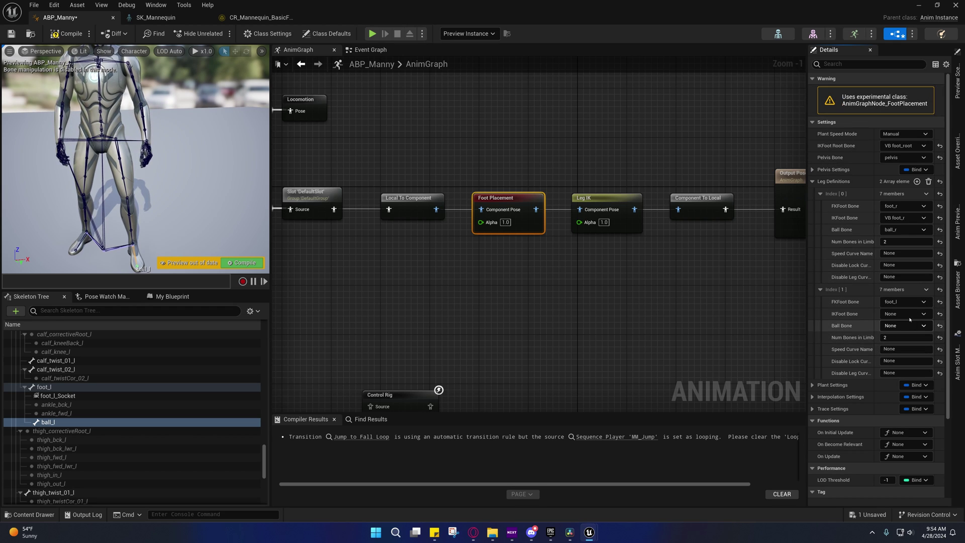
pyautogui.click(894, 314)
pyautogui.write('vb')
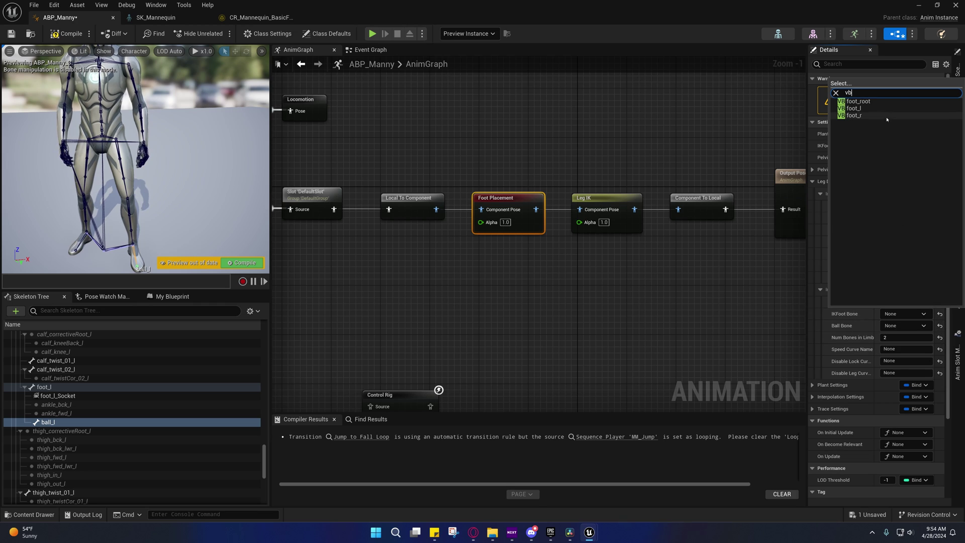
pyautogui.click(860, 108)
pyautogui.click(904, 326)
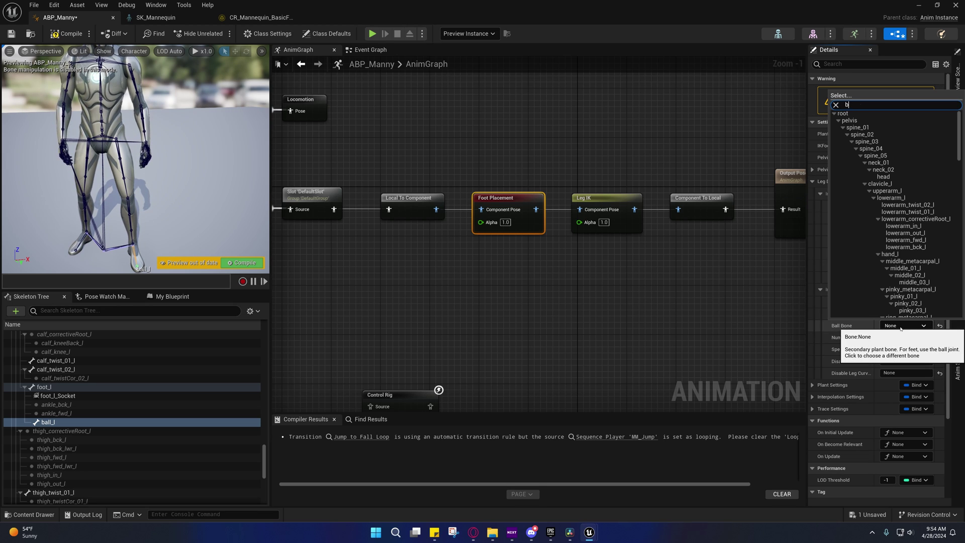
pyautogui.write('ba')
pyautogui.click(849, 127)
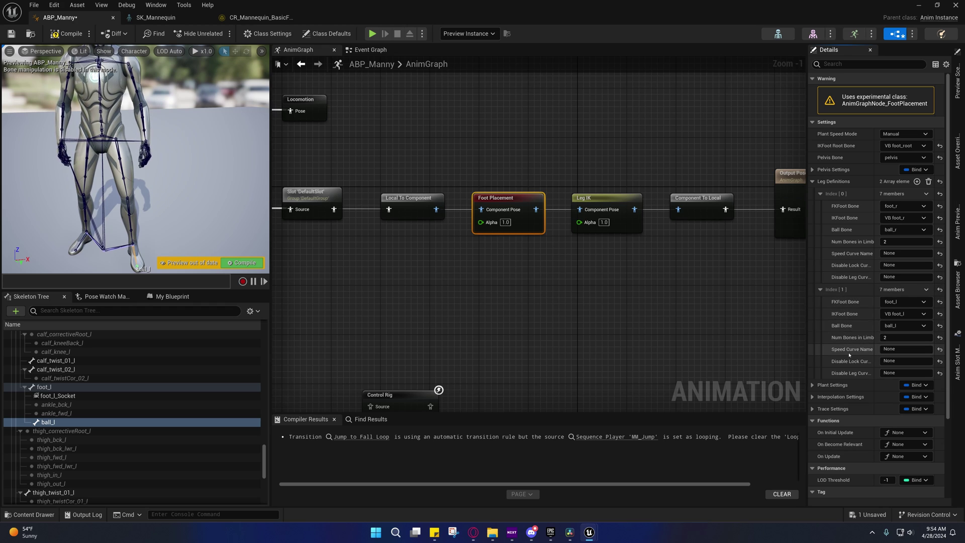
# - Widen the property names to read the speed, disable lock and disable leg curve settings of both leg definitions
pyautogui.scroll(-1, 849, 354)
pyautogui.scroll(-1, 849, 355)
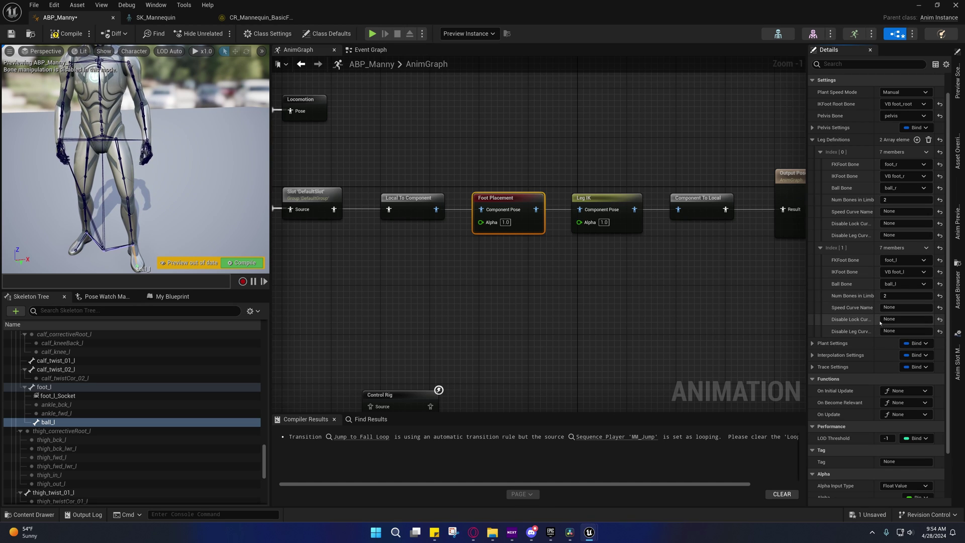
pyautogui.moveTo(875, 319); pyautogui.dragTo(888, 320)
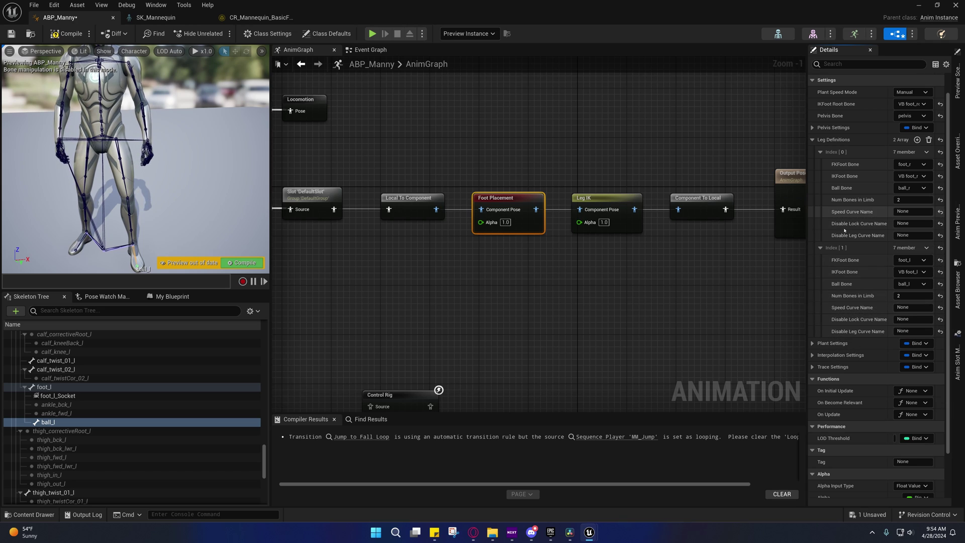
# - Add two leg definitions to the Leg IK node and expand the first one
pyautogui.moveTo(607, 313); pyautogui.dragTo(547, 324, button='right')
pyautogui.click(549, 213)
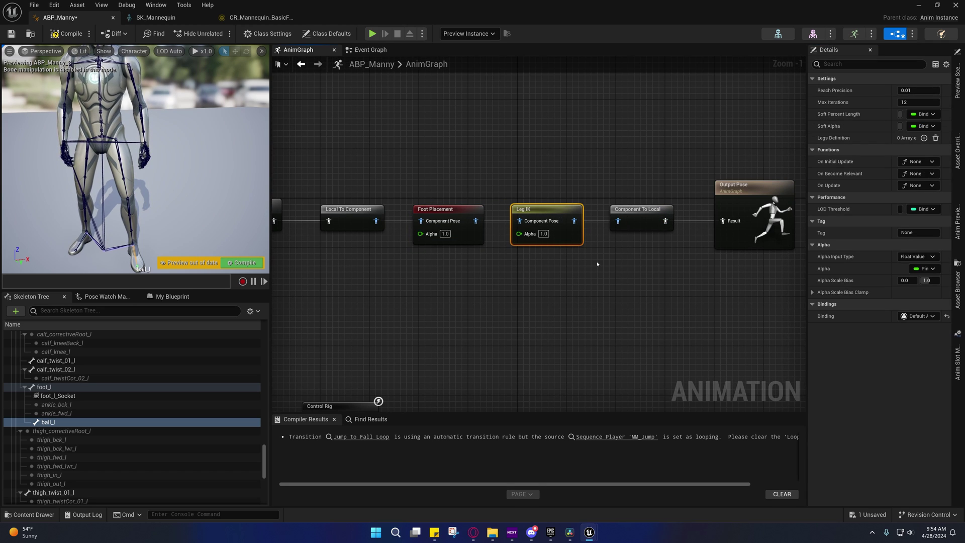
pyautogui.click(924, 137)
pyautogui.click(923, 138)
pyautogui.click(820, 150)
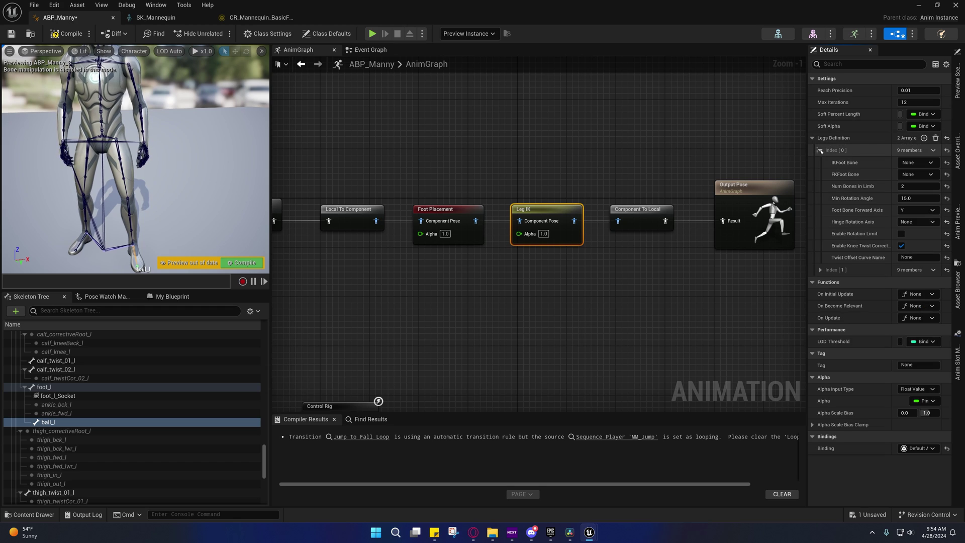
# - In the Leg IK node's first leg definition, set IKFoot Bone to VB foot_r and FKFoot Bone to foot_r
pyautogui.click(913, 163)
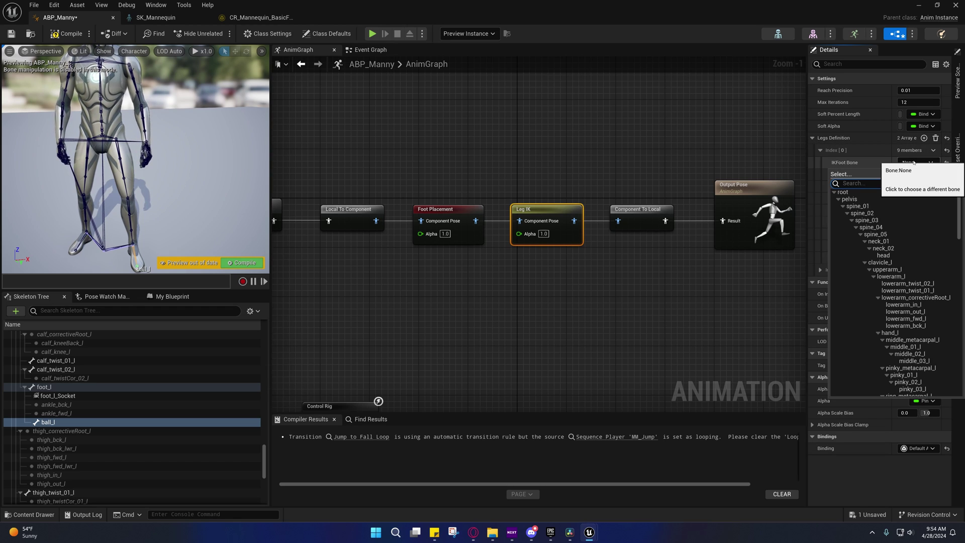
pyautogui.write('vb')
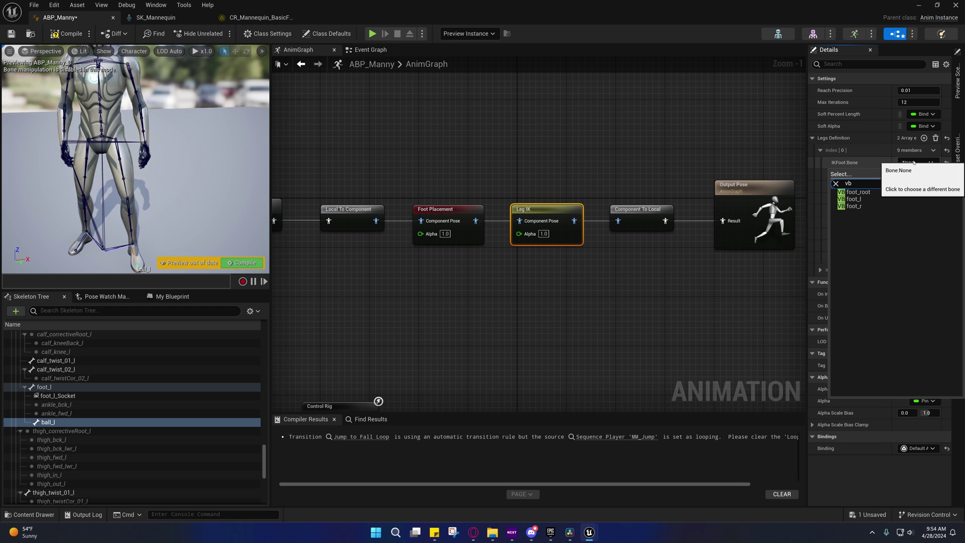
pyautogui.click(868, 201)
pyautogui.click(912, 163)
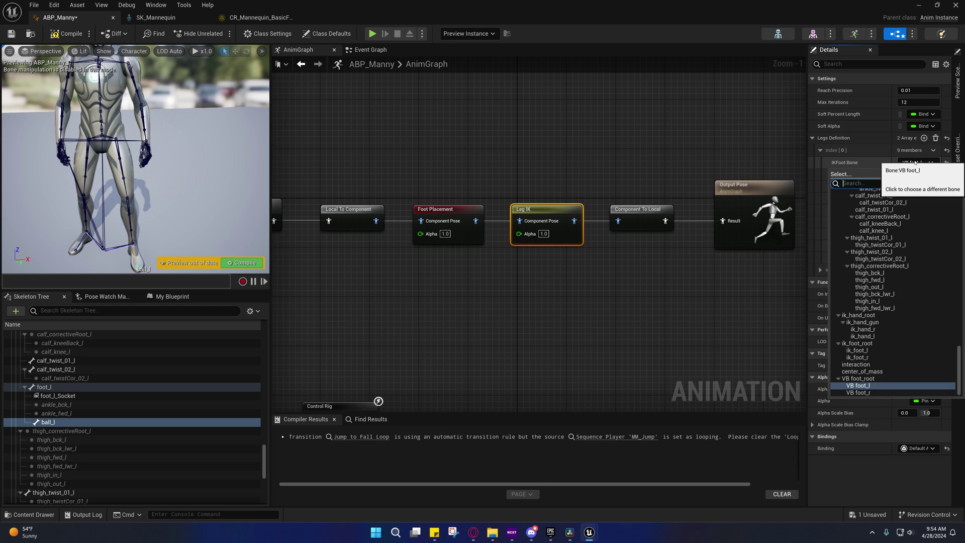
pyautogui.write('vb')
pyautogui.click(853, 206)
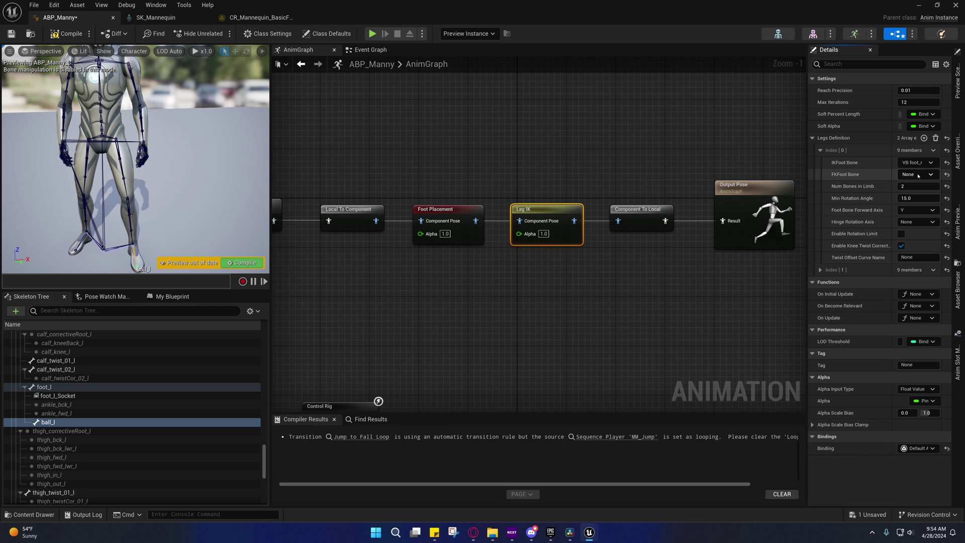
pyautogui.click(913, 174)
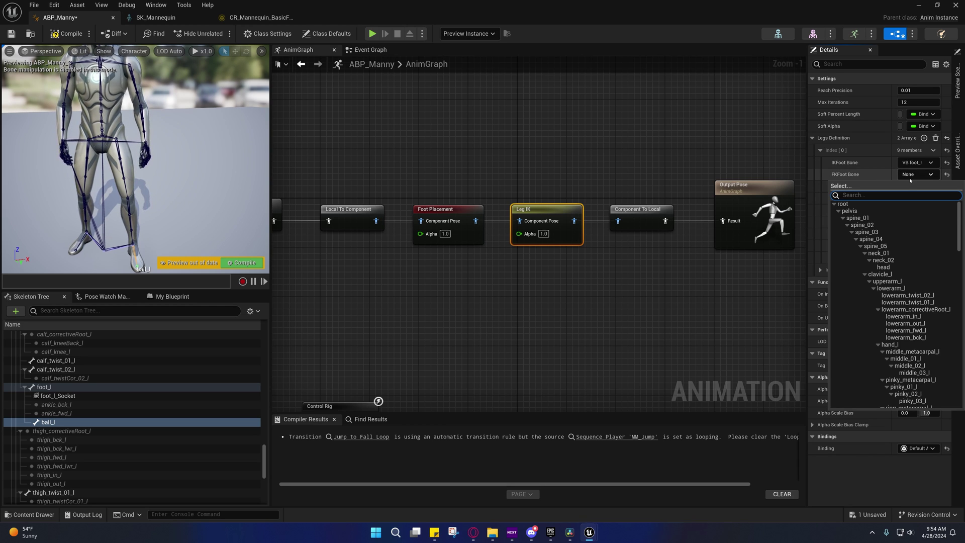
pyautogui.write('foot')
pyautogui.click(876, 205)
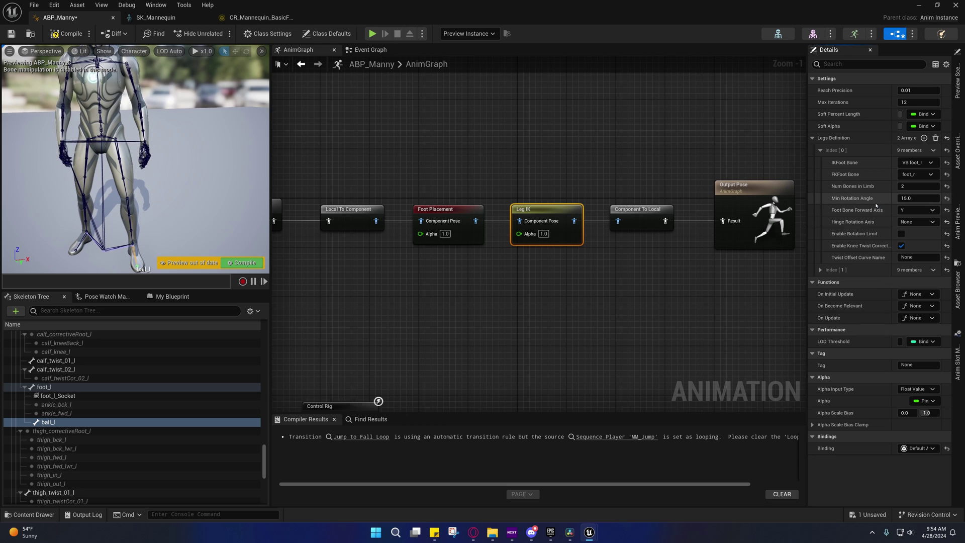
# - In the Leg IK node's second leg definition, set IKFoot Bone to VB foot_l and FKFoot Bone to foot_l
pyautogui.click(819, 270)
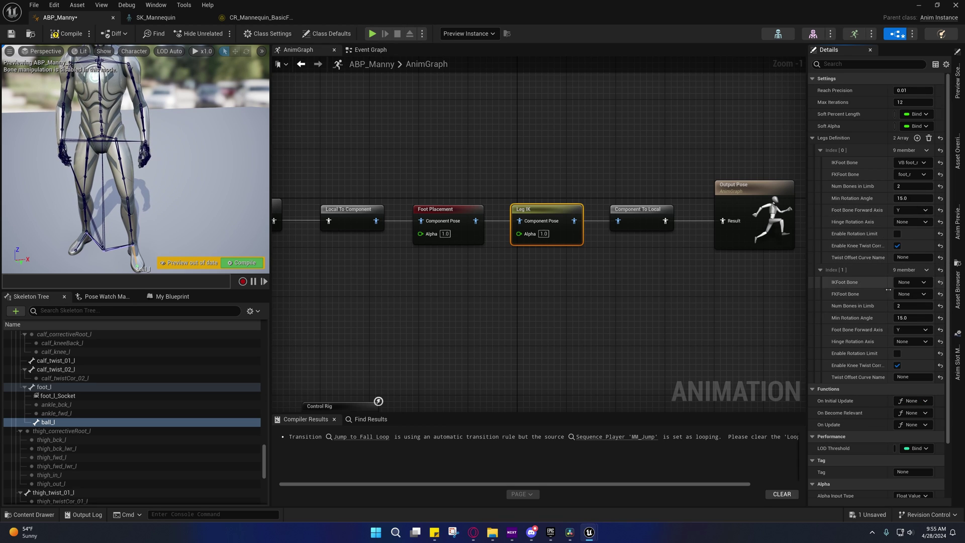
pyautogui.click(912, 282)
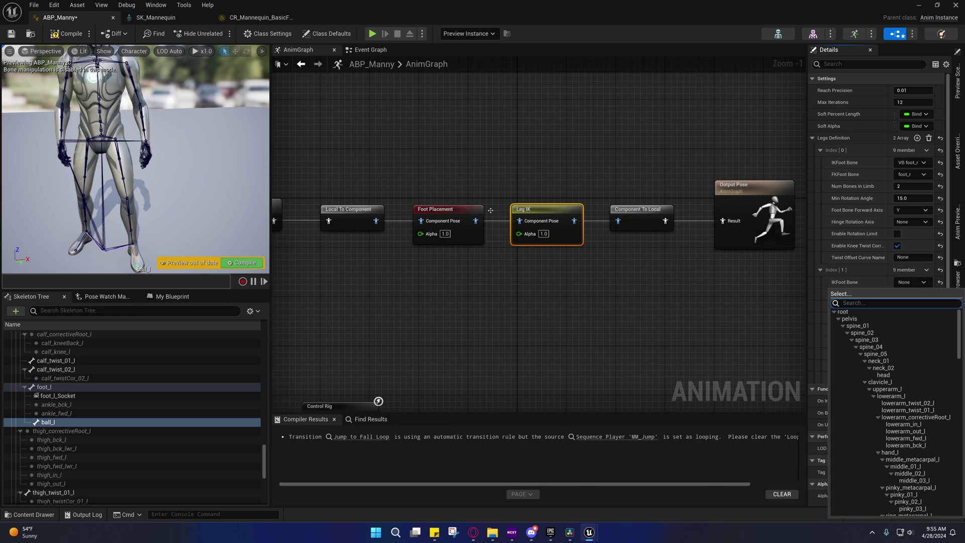
pyautogui.moveTo(533, 269); pyautogui.dragTo(568, 254, button='right')
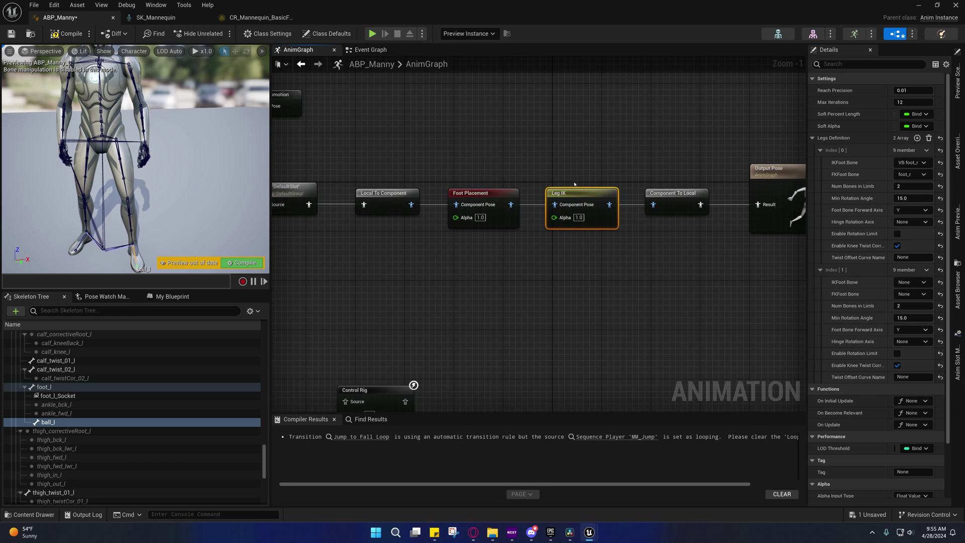
pyautogui.moveTo(575, 184); pyautogui.dragTo(533, 228, button='right')
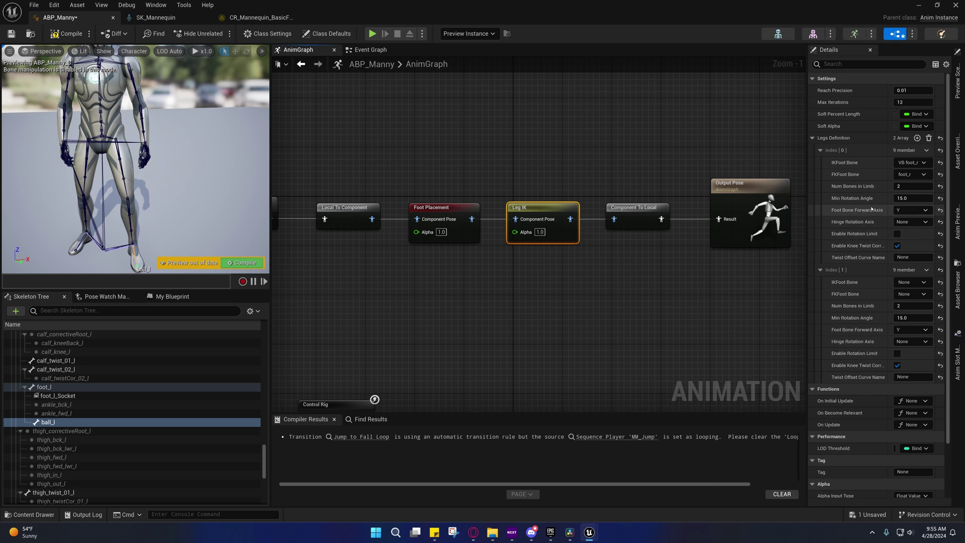
pyautogui.click(905, 283)
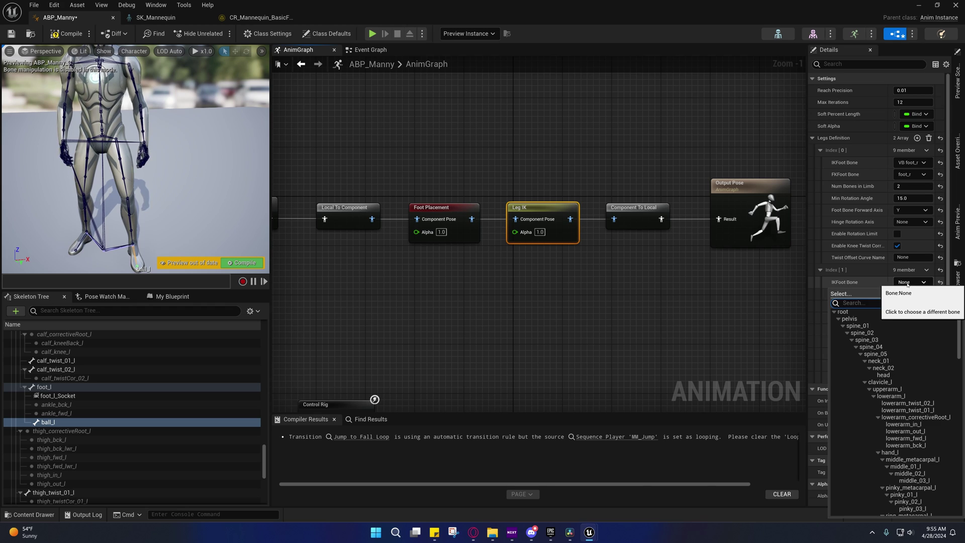
pyautogui.write('vb')
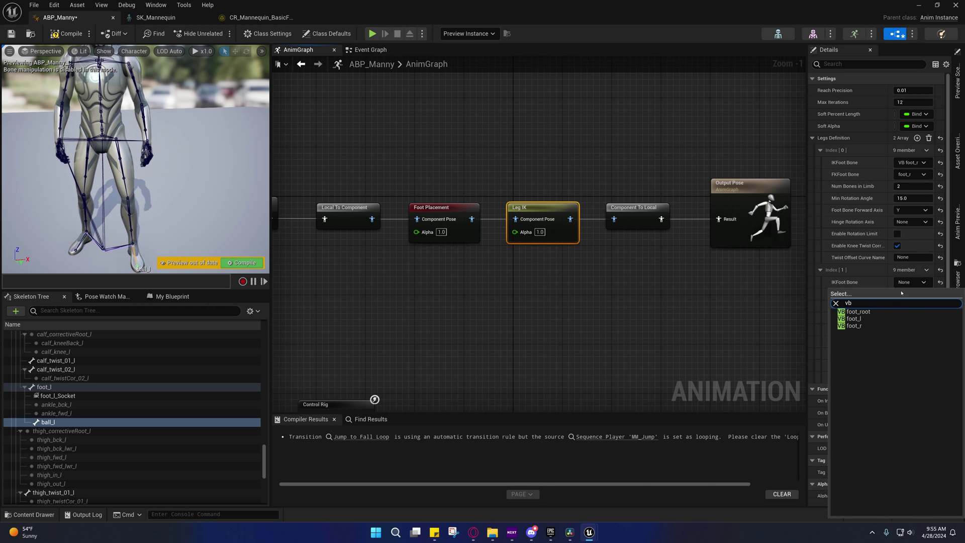
pyautogui.click(860, 318)
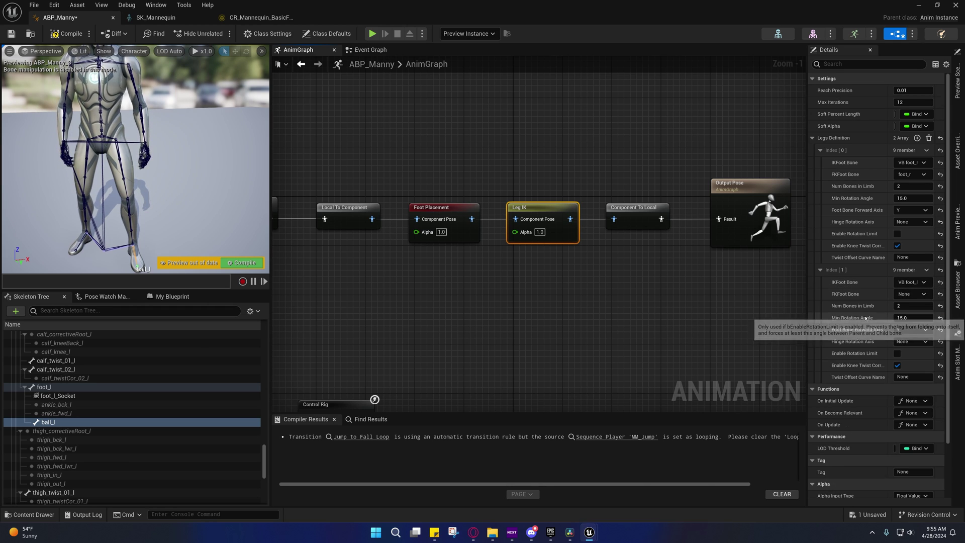
pyautogui.write('foo')
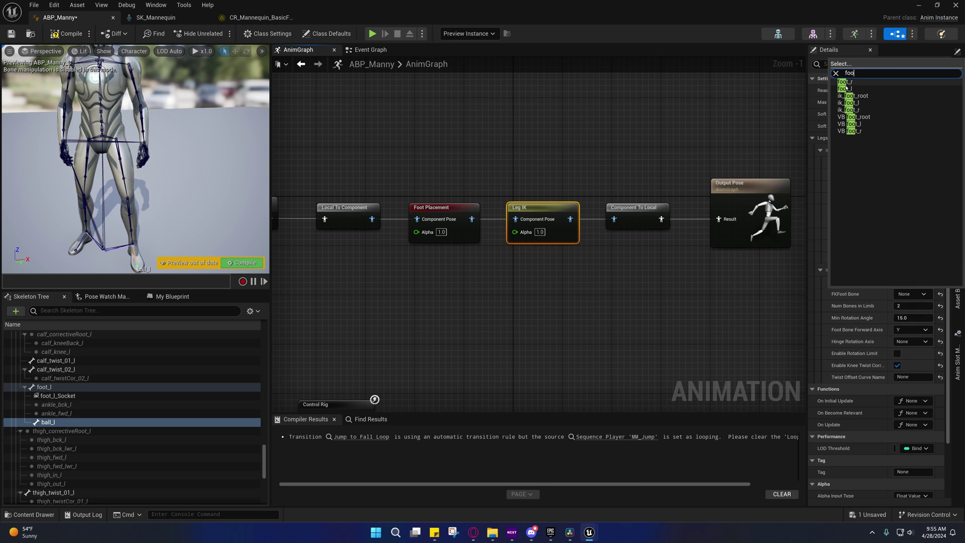
pyautogui.click(845, 88)
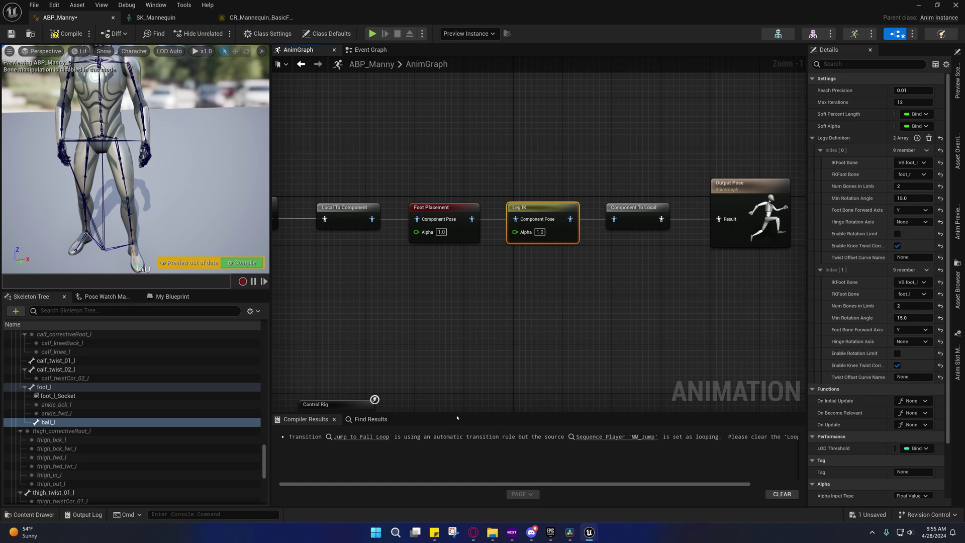
# - Compile and save ABP_Manny and return to the ThirdPersonMap level
pyautogui.click(232, 264)
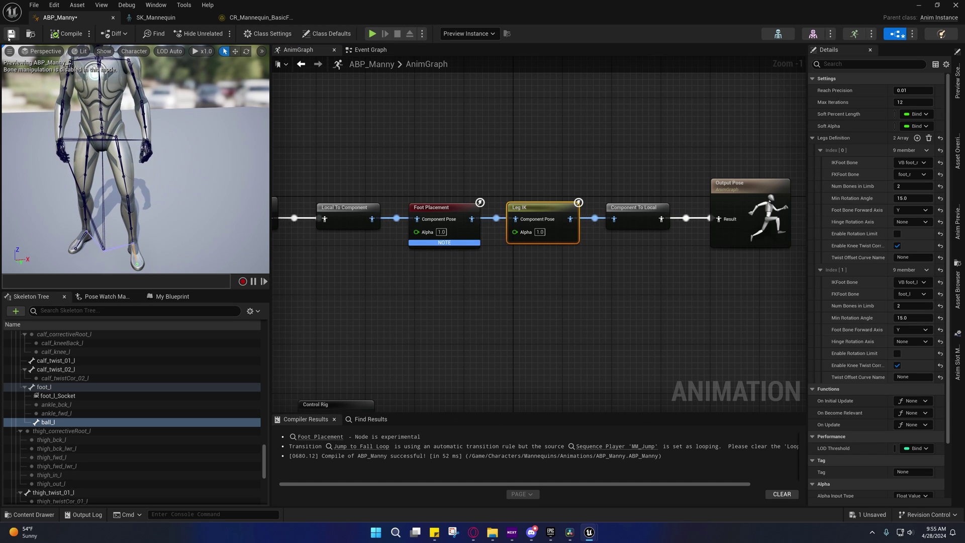
pyautogui.moveTo(407, 263); pyautogui.dragTo(456, 244, button='right')
pyautogui.click(918, 5)
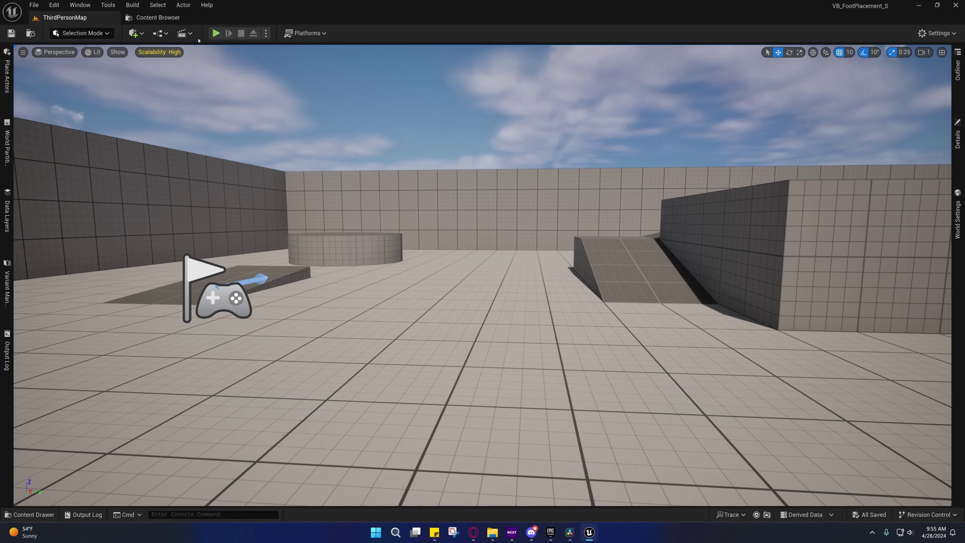
# - Play the level and walk the character onto the ramp and its edges to check how the feet are placed
pyautogui.click(216, 32)
pyautogui.press('w')
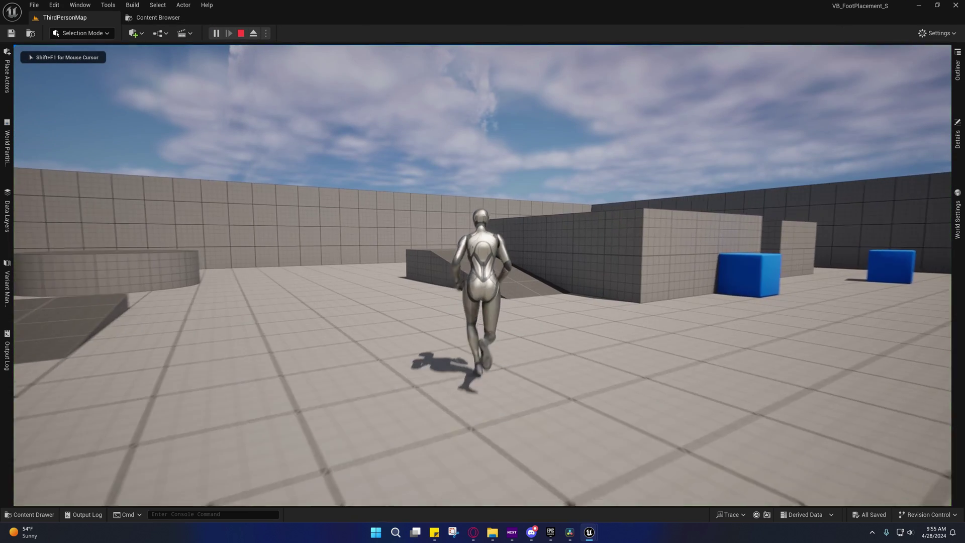
pyautogui.press('w')
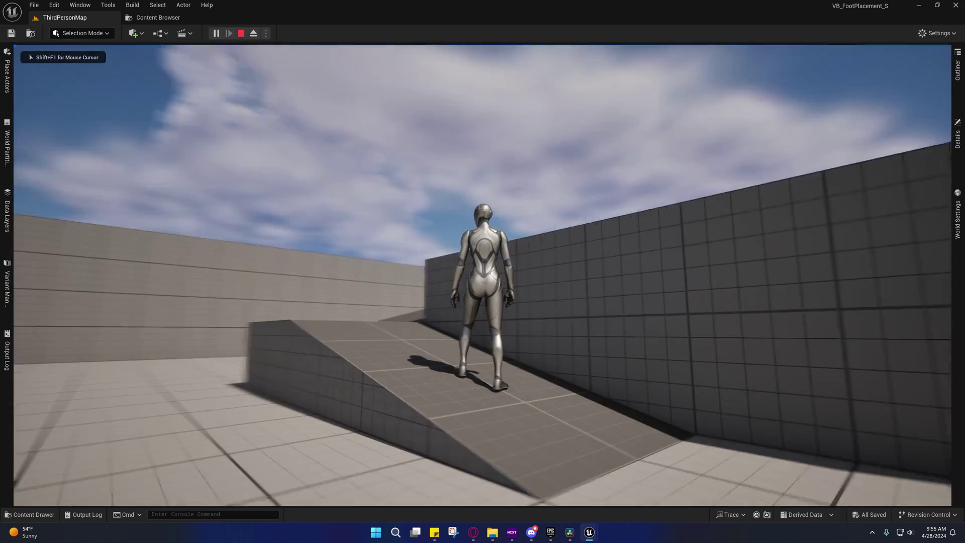
pyautogui.press('w')
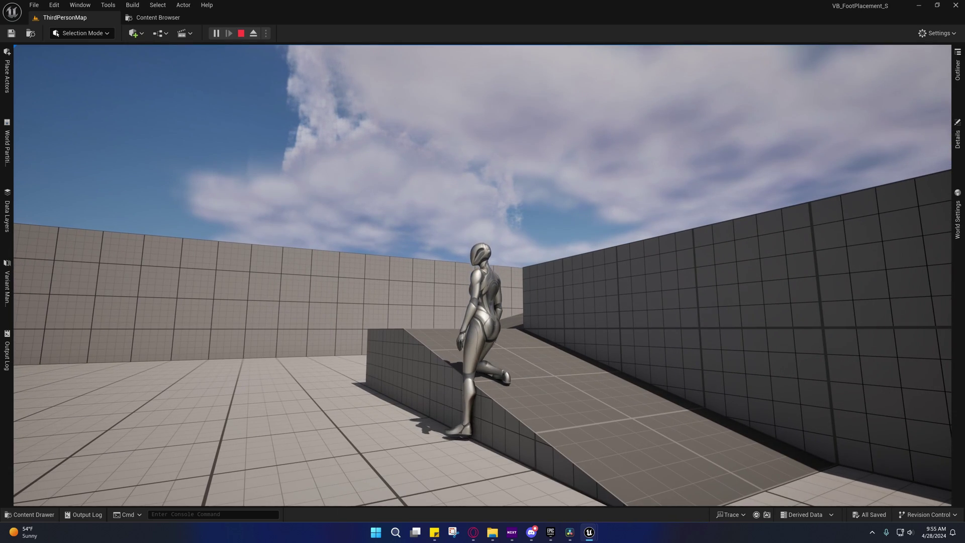
pyautogui.press('s')
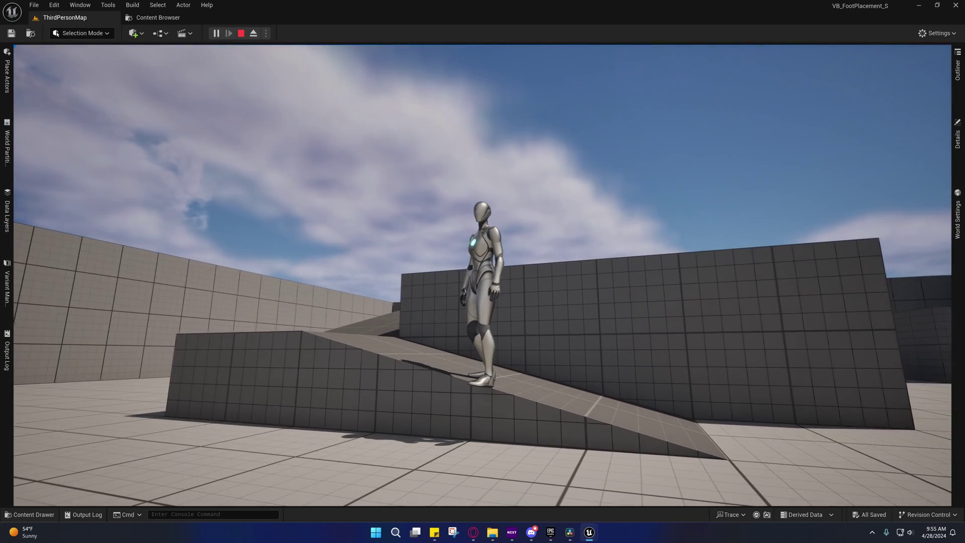
pyautogui.press('d')
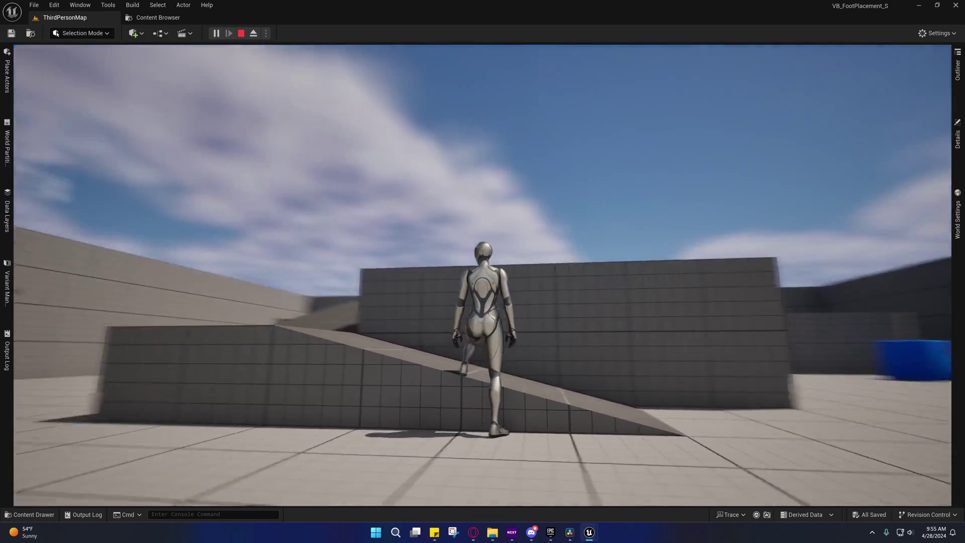
pyautogui.press('w')
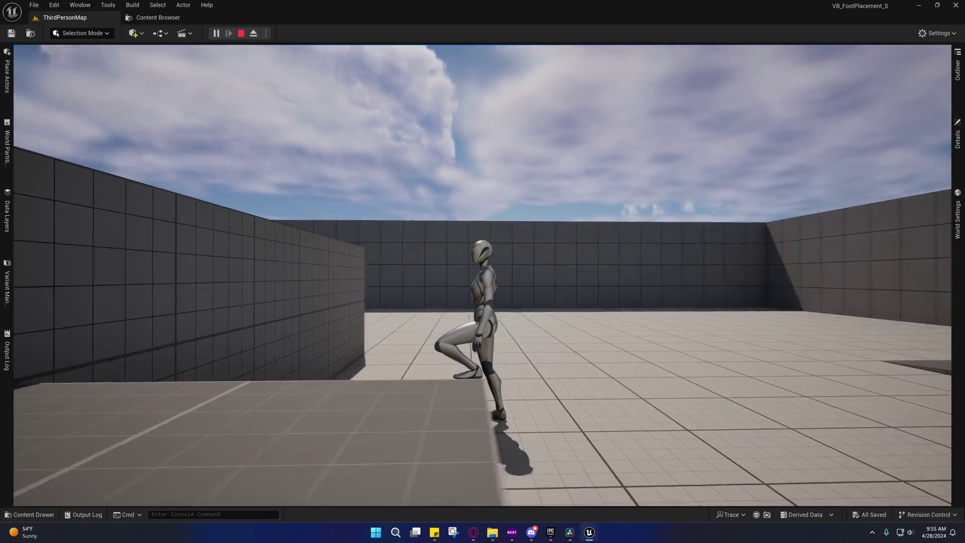
pyautogui.press('s')
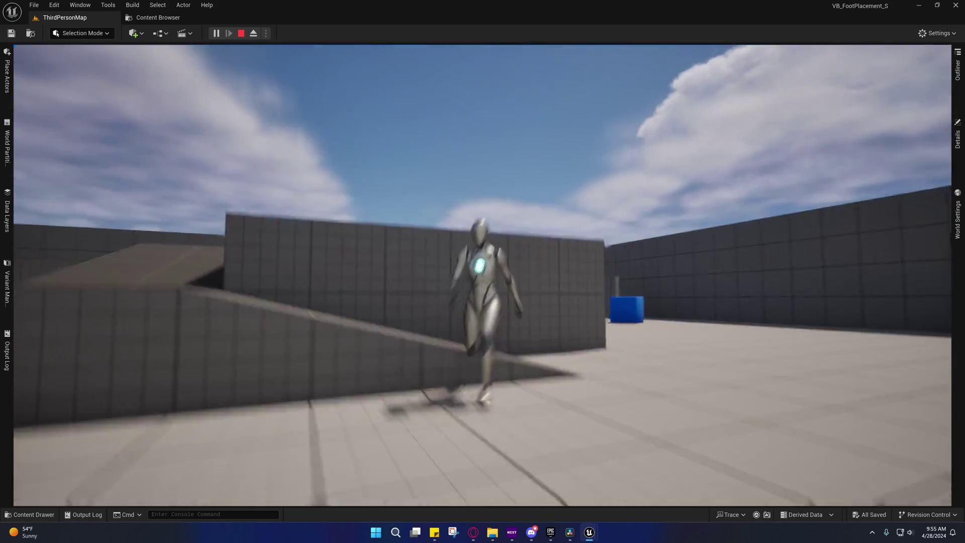
# - Run and jump the character across the blocks and floor to test the leg motion, and stop the simulation
pyautogui.press('d')
pyautogui.press('w')
pyautogui.press('space')
pyautogui.press('space')
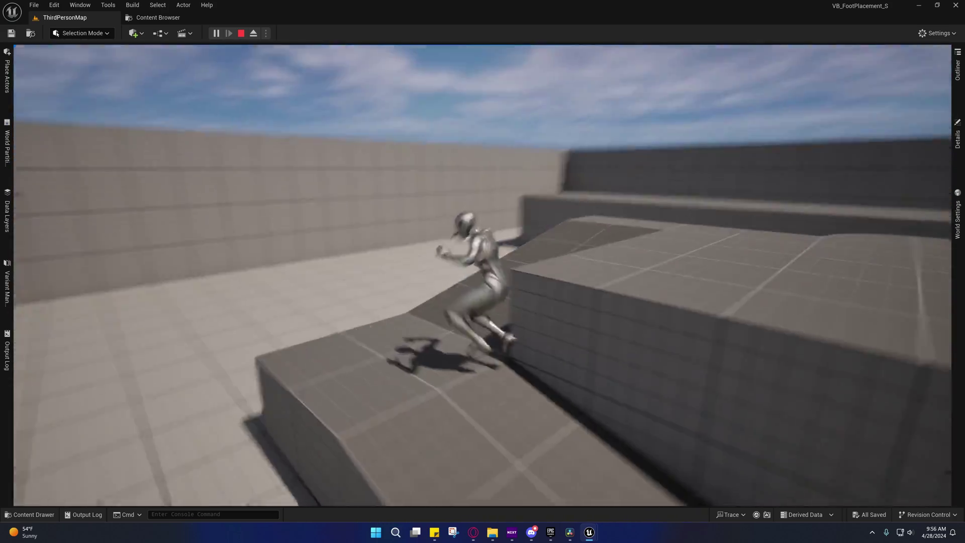
pyautogui.press('space')
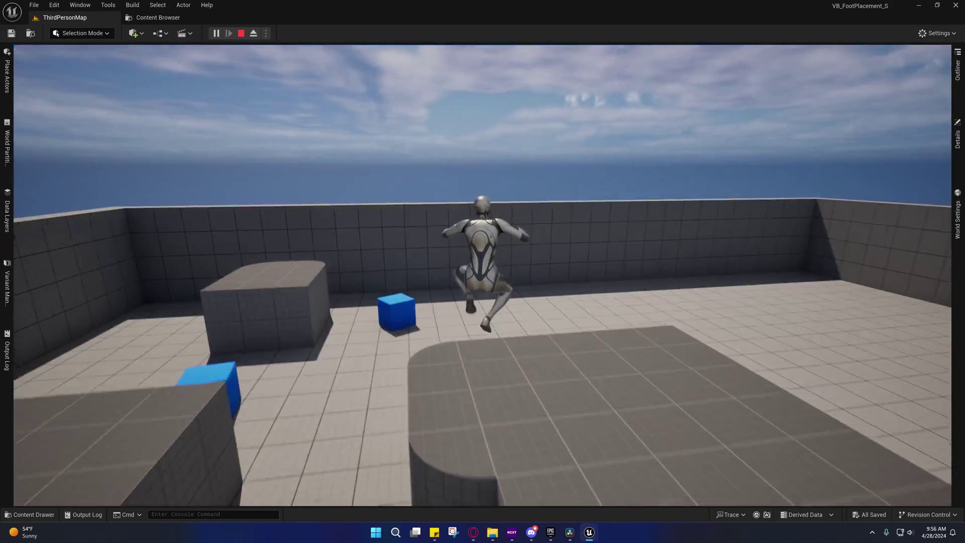
pyautogui.press('d')
pyautogui.press('space')
pyautogui.press('space')
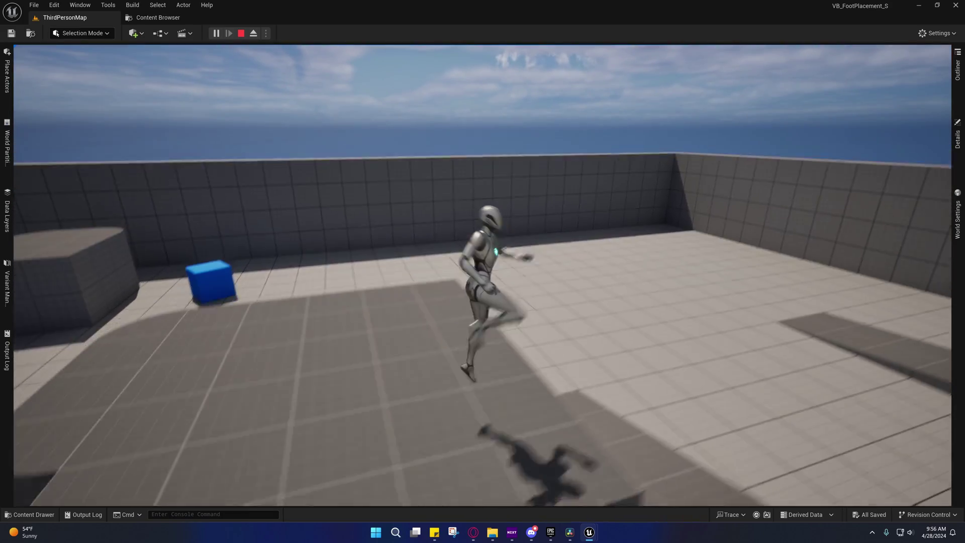
pyautogui.press('space')
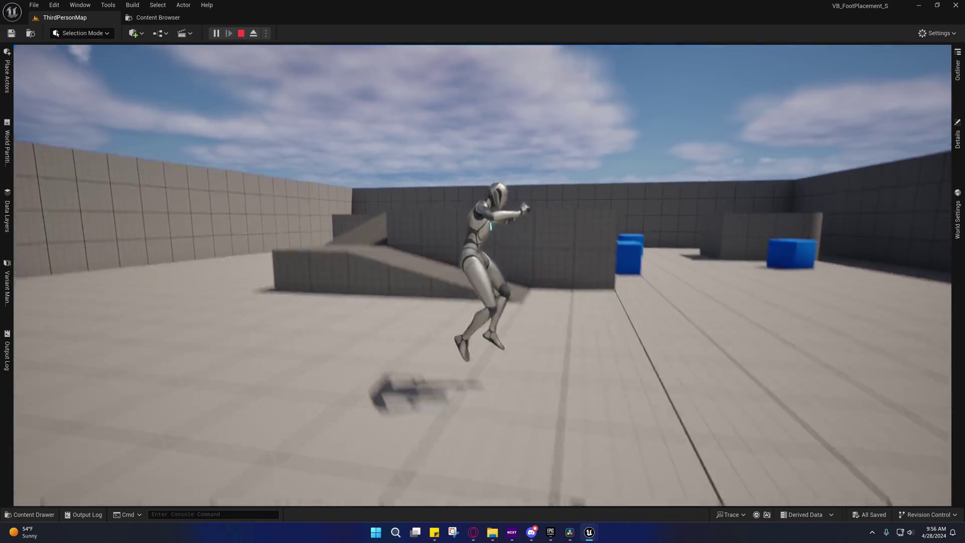
pyautogui.press('space')
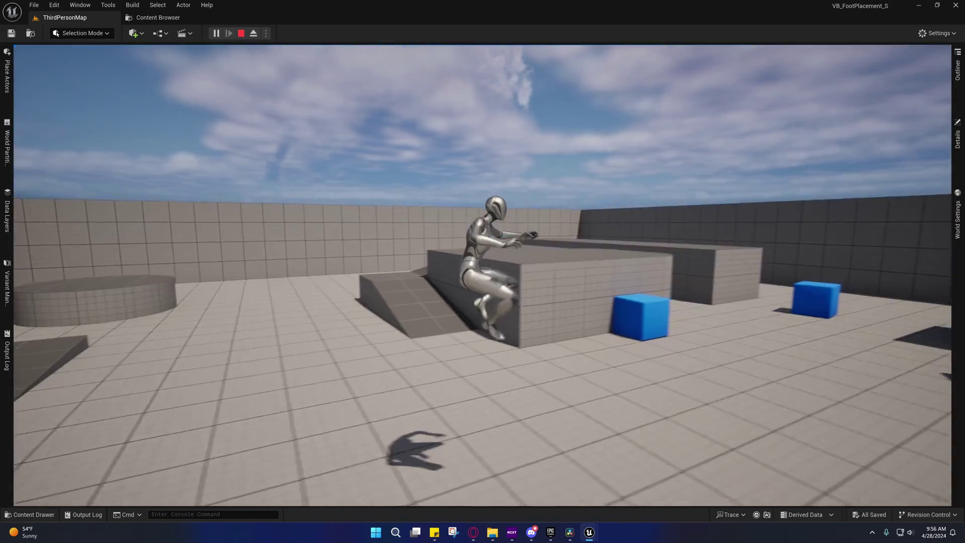
pyautogui.hotkey('shift', 'F1')
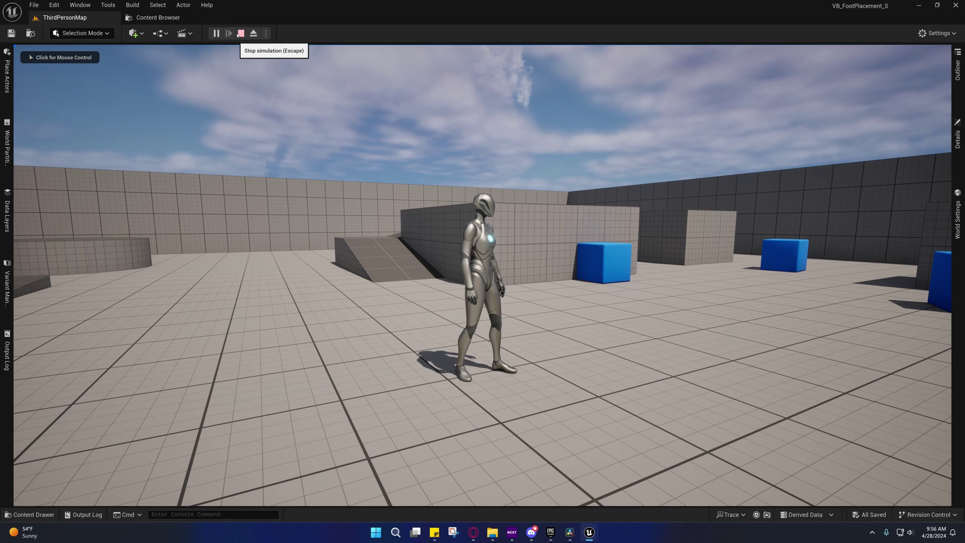
pyautogui.click(241, 34)
# - Return to ABP_Manny and expand the Foot Placement node's Plant Settings to examine them
pyautogui.moveTo(593, 531)
pyautogui.click(609, 498)
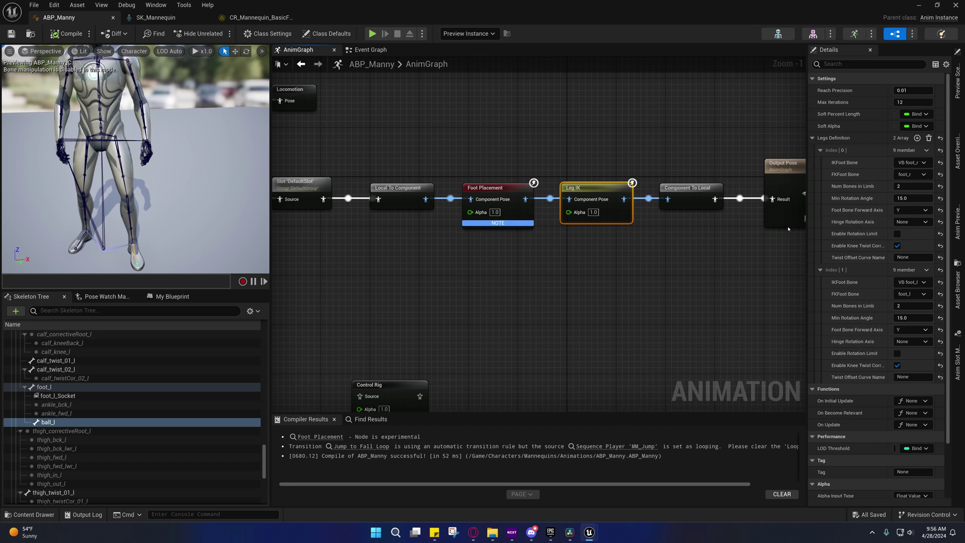
pyautogui.click(479, 187)
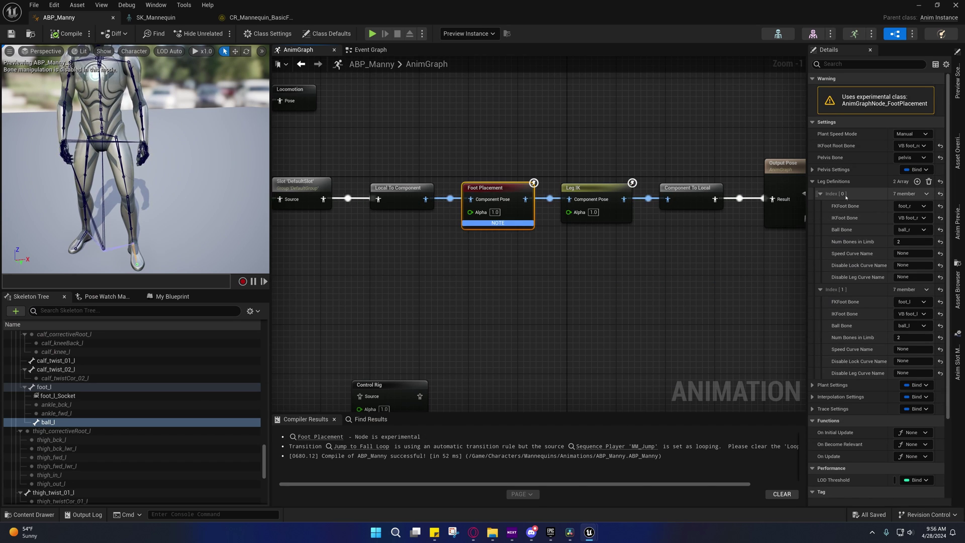
pyautogui.click(812, 384)
pyautogui.scroll(-2, 844, 372)
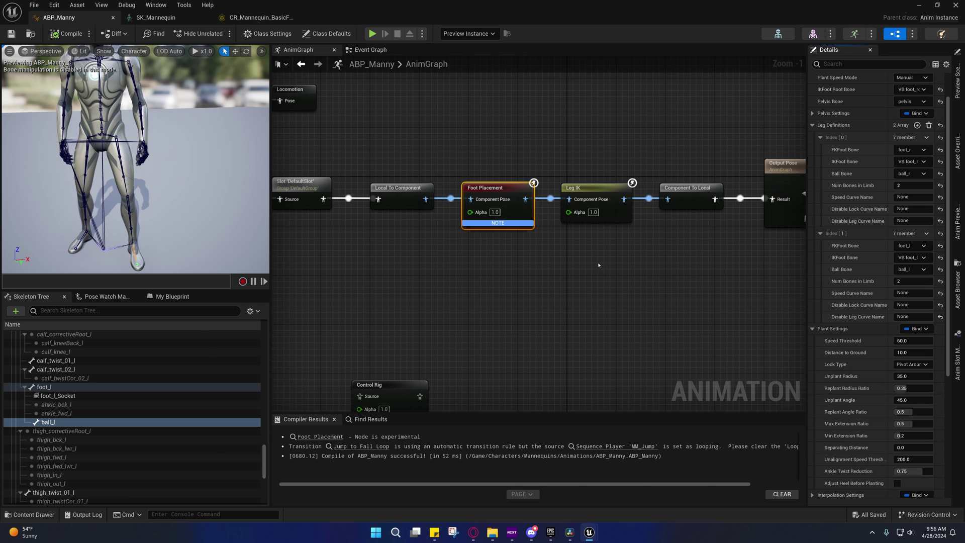
# - Set the Alpha Input Type of the Foot Placement and Leg IK nodes to Bool Value
pyautogui.moveTo(596, 260); pyautogui.dragTo(632, 287, button='right')
pyautogui.moveTo(517, 299); pyautogui.dragTo(558, 312, button='right')
pyautogui.scroll(-5, 896, 358)
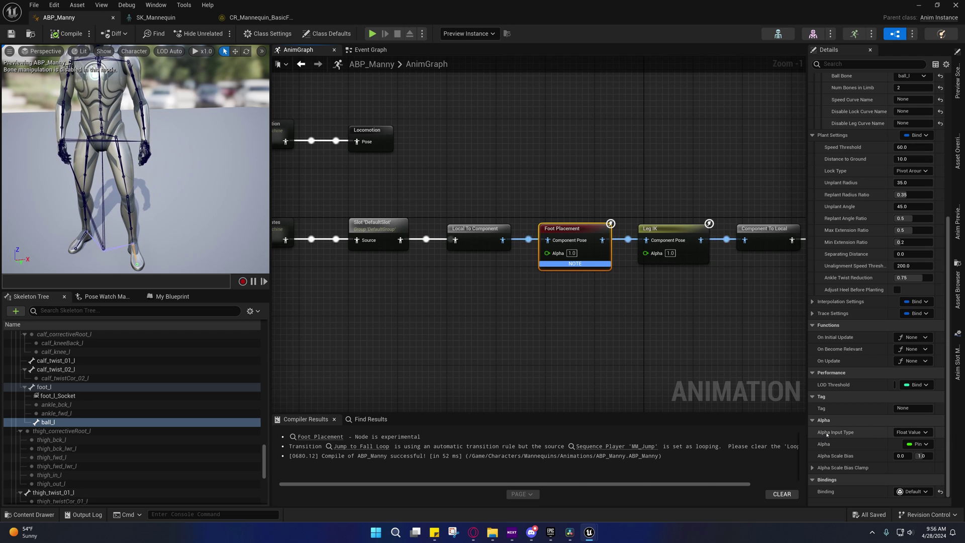
pyautogui.click(903, 433)
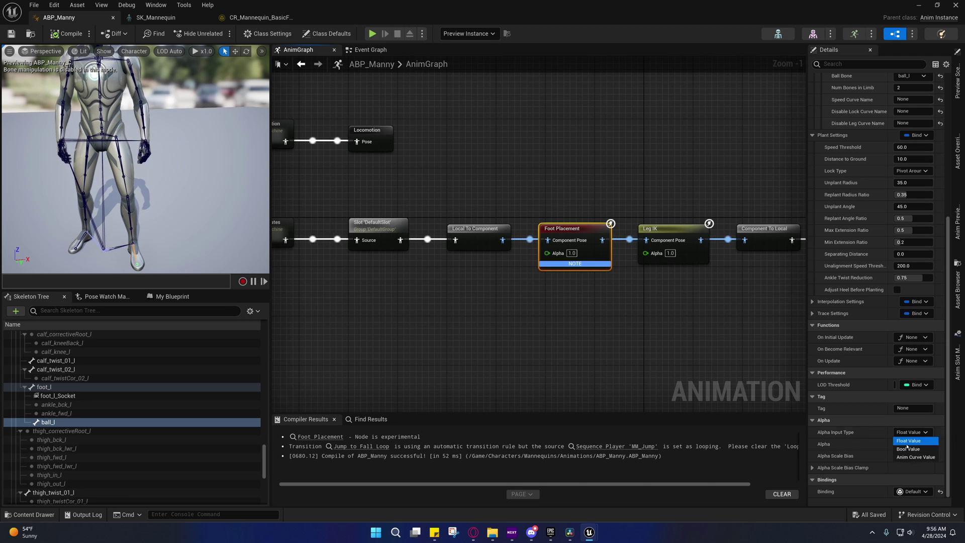
pyautogui.click(910, 449)
pyautogui.click(682, 228)
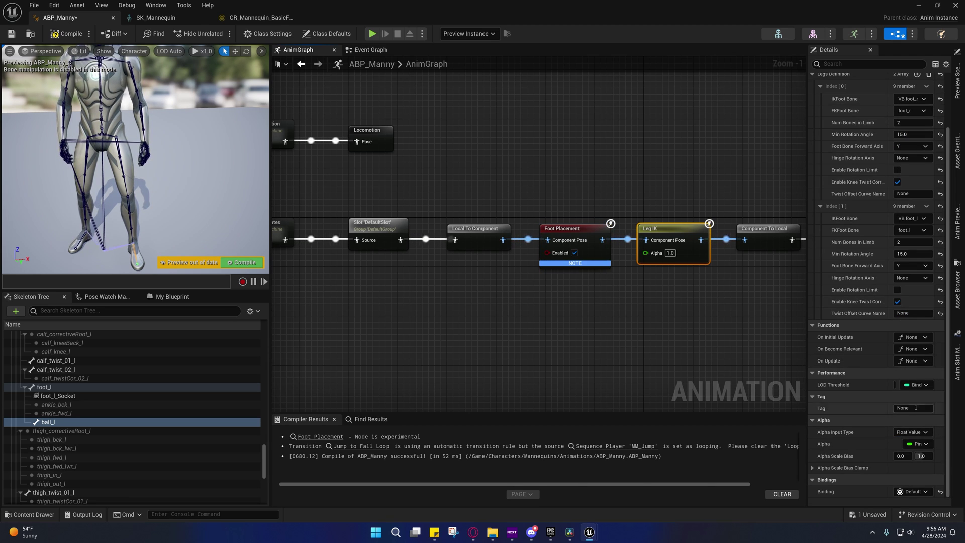
pyautogui.click(909, 433)
pyautogui.click(894, 450)
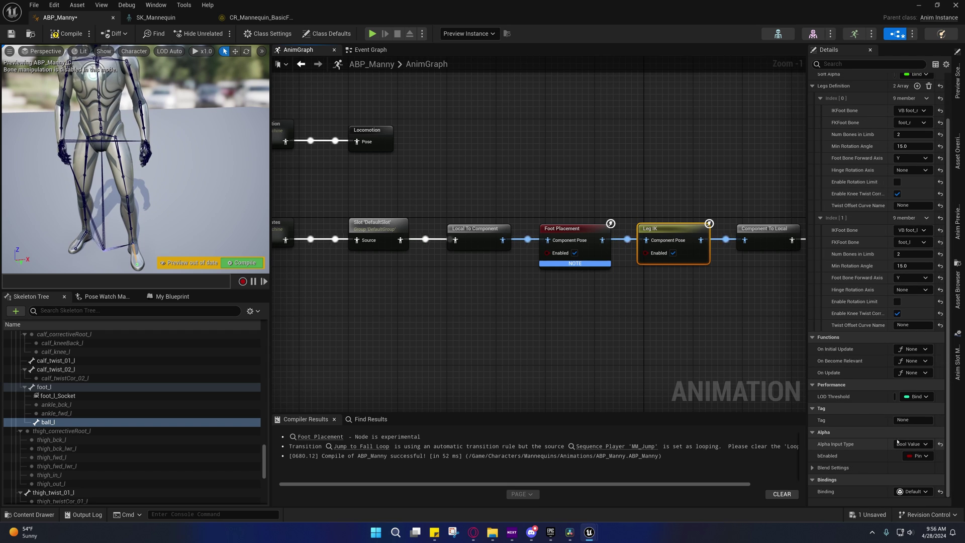
# - Bind the Enabled input of the Leg IK and Foot Placement nodes to the Is Falling variable
pyautogui.click(915, 456)
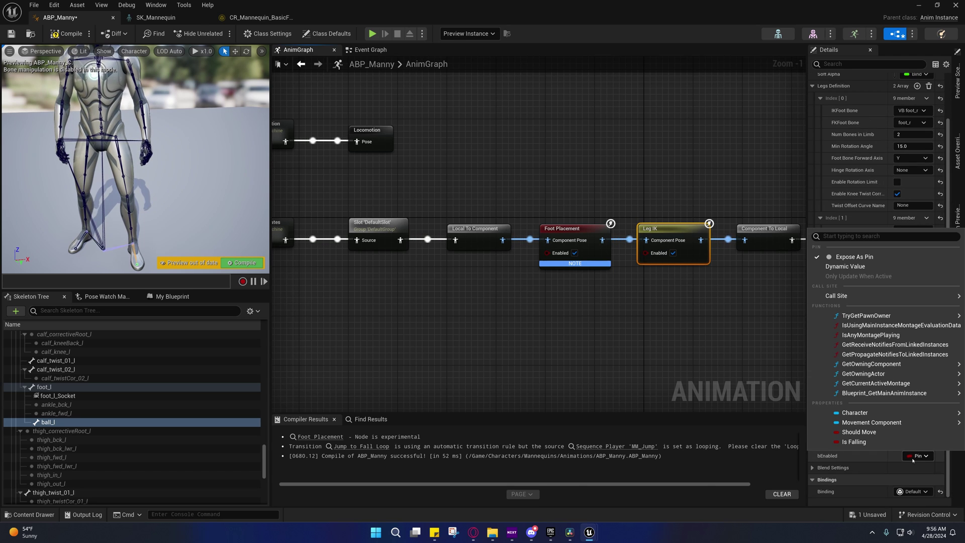
pyautogui.click(846, 442)
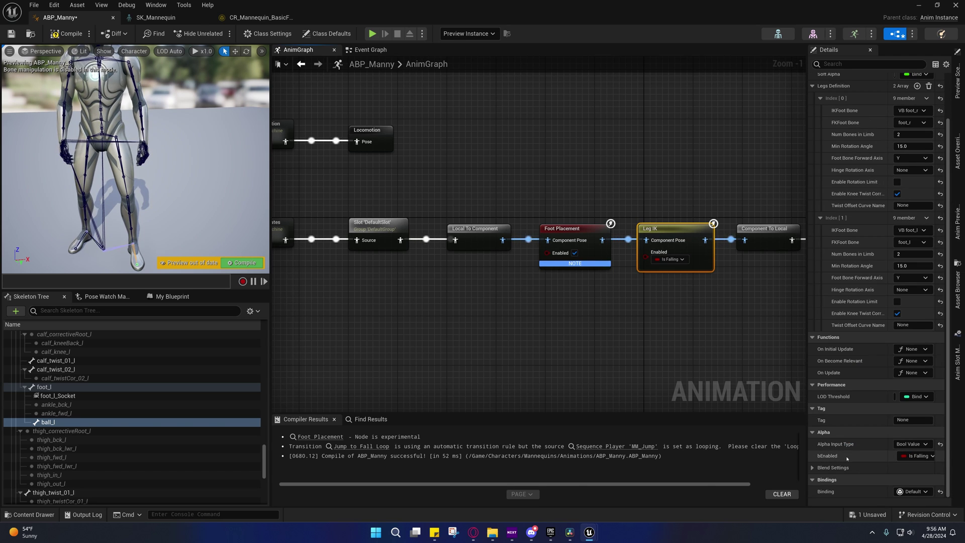
pyautogui.click(580, 232)
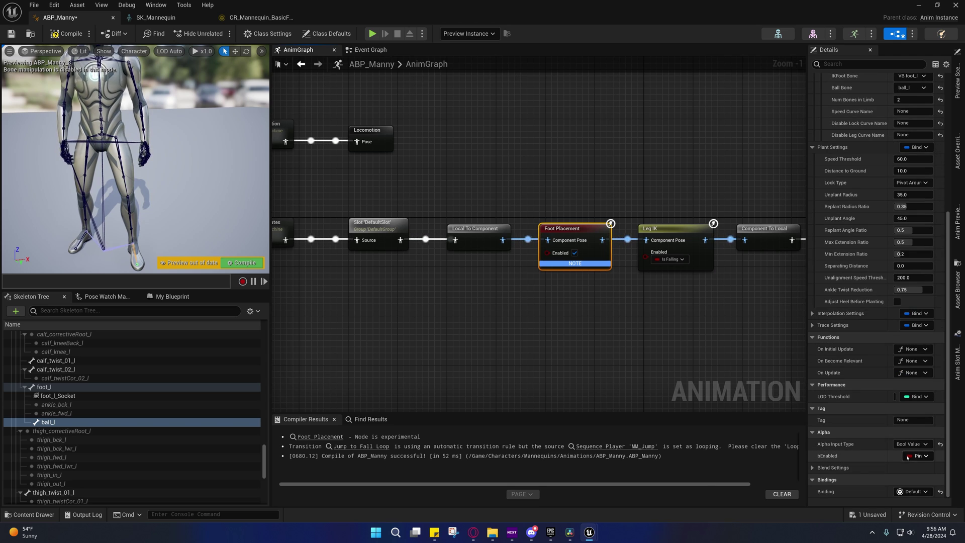
pyautogui.click(911, 455)
pyautogui.click(854, 442)
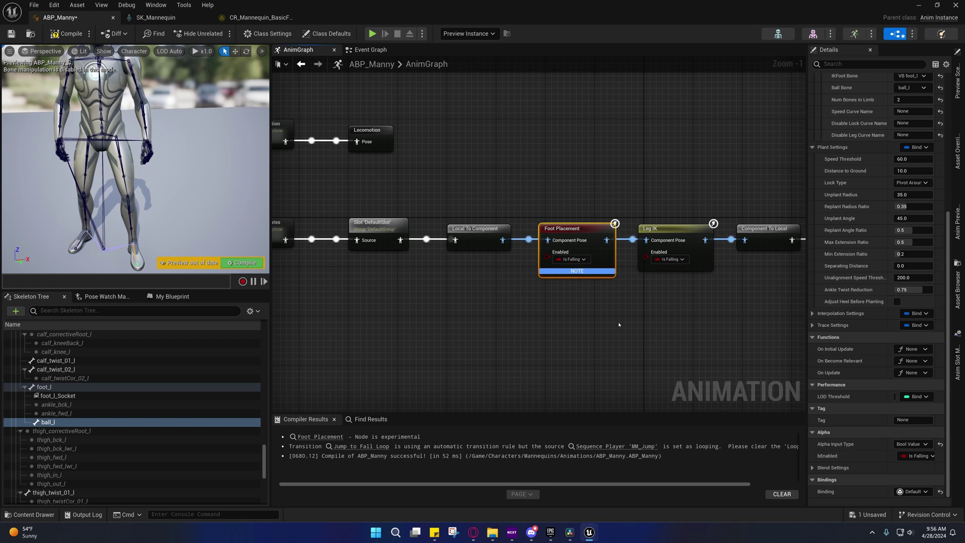
# - Open ABP_Manny's Event Graph at the Set Is Falling node
pyautogui.moveTo(619, 324); pyautogui.dragTo(580, 341, button='right')
pyautogui.scroll(-8, 129, 421)
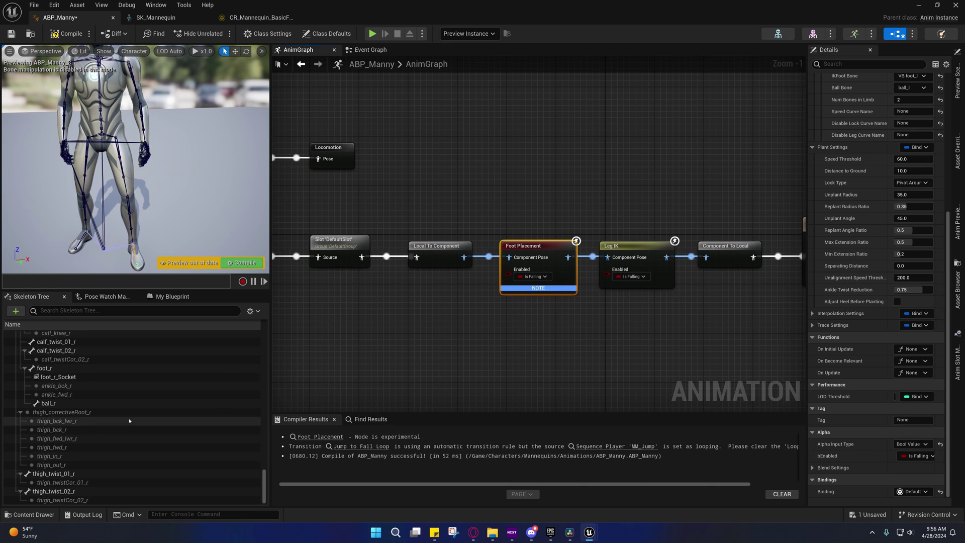
pyautogui.click(370, 50)
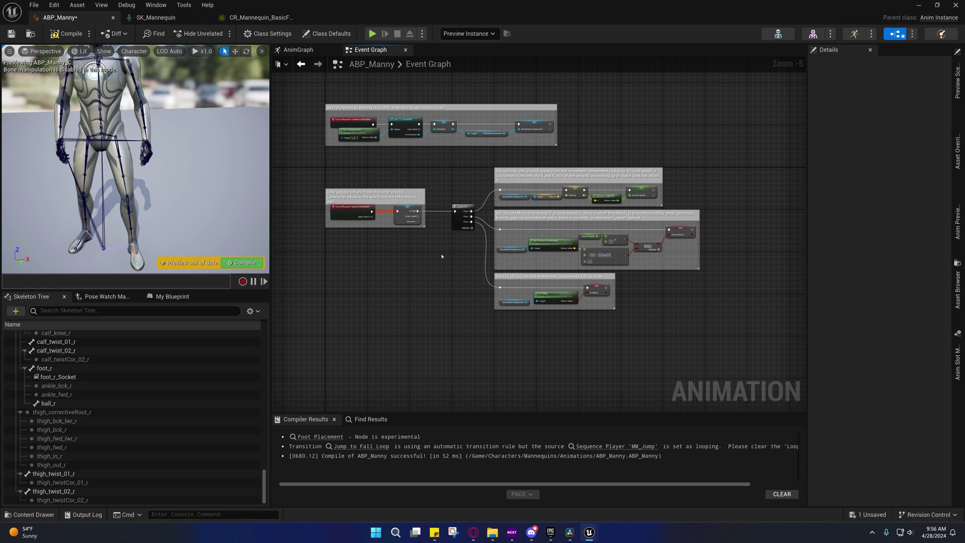
pyautogui.scroll(5, 553, 321)
pyautogui.moveTo(644, 283); pyautogui.dragTo(487, 295, button='right')
pyautogui.moveTo(533, 259); pyautogui.dragTo(590, 263)
pyautogui.write('not')
pyautogui.press('Return')
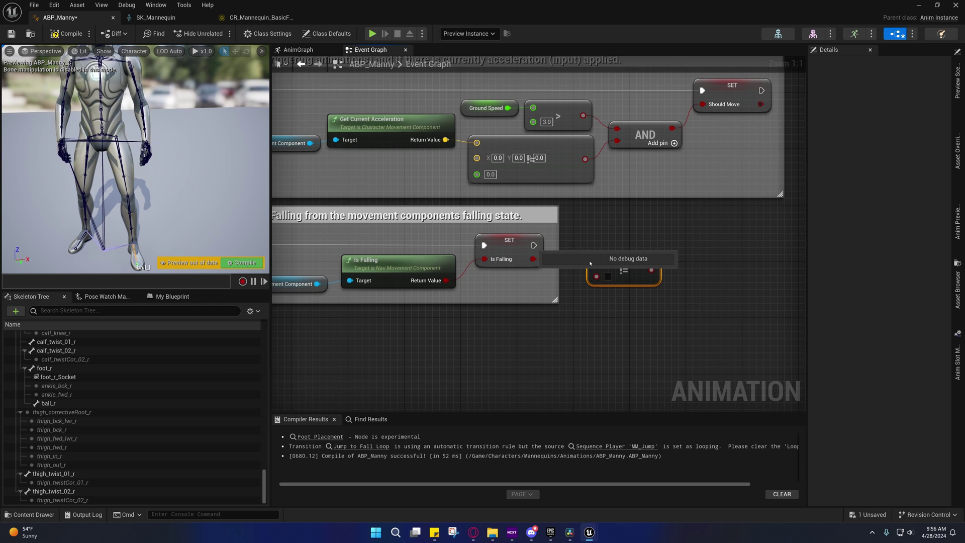
pyautogui.press('Delete')
# - Feed the Set Is Falling output into a NOT Boolean node and promote its result to a variable named Enable_FootIK
pyautogui.moveTo(533, 259); pyautogui.dragTo(592, 267)
pyautogui.write('not')
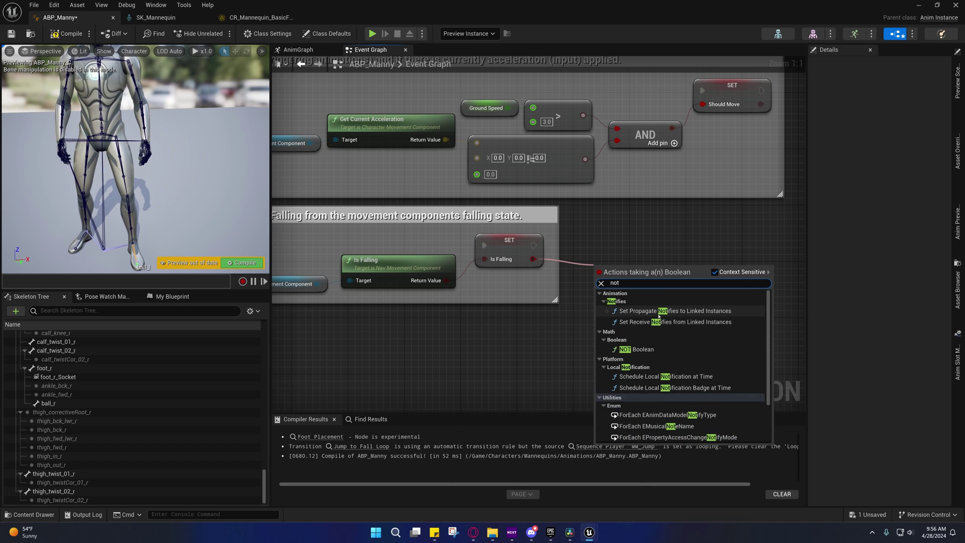
pyautogui.click(636, 349)
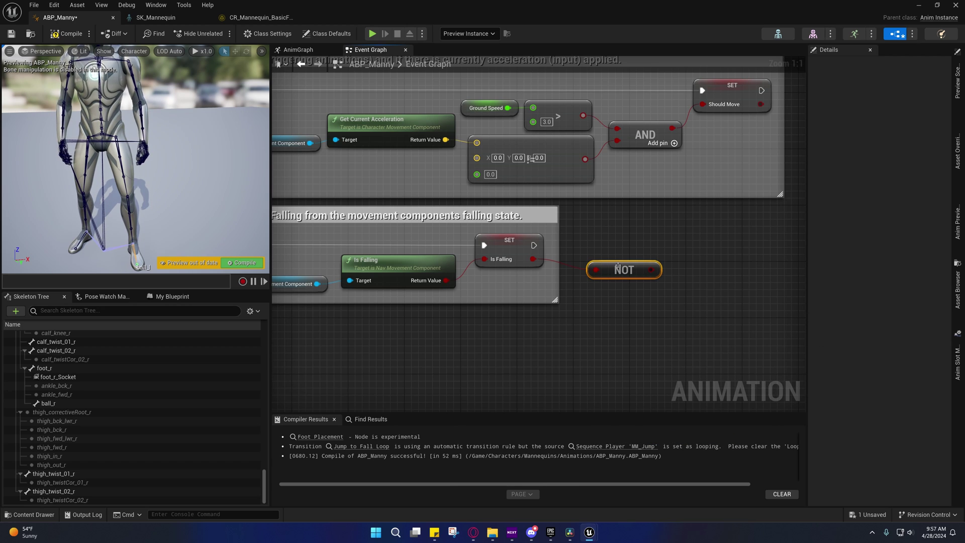
pyautogui.moveTo(650, 270); pyautogui.dragTo(697, 256)
pyautogui.click(738, 285)
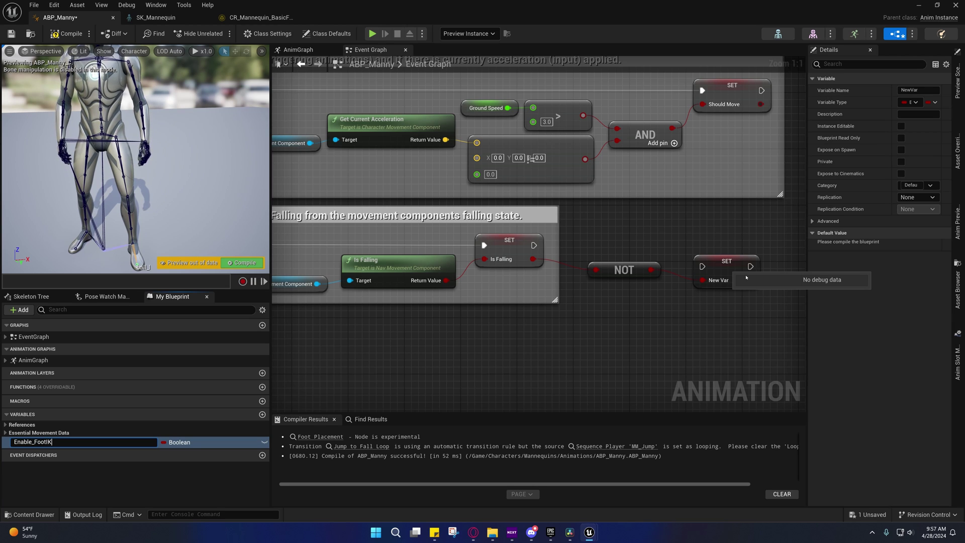
pyautogui.press('Return')
# - Connect the Set Enable Foot IK node's execution after Set Is Falling and align the NOT node between them
pyautogui.moveTo(744, 262); pyautogui.dragTo(534, 246)
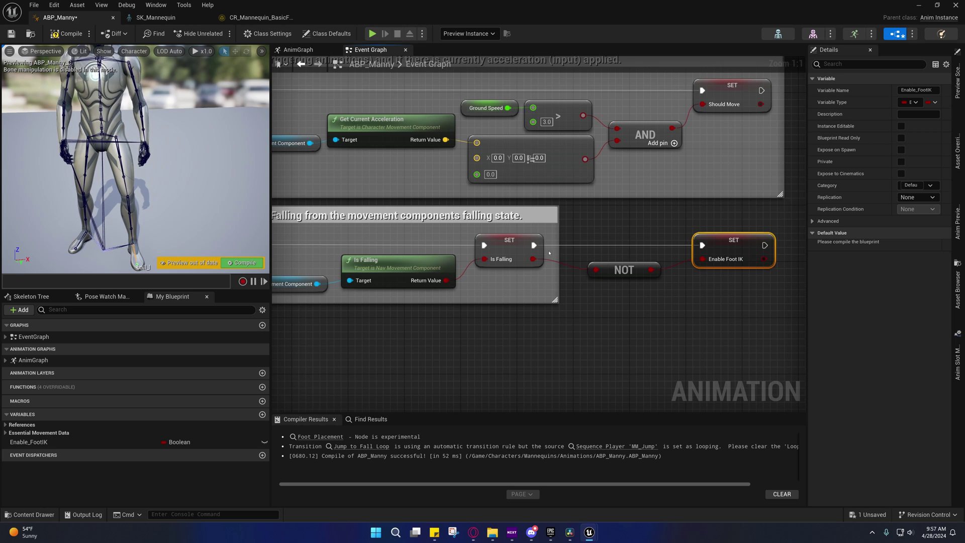
pyautogui.moveTo(625, 269); pyautogui.dragTo(626, 259)
pyautogui.click(617, 284)
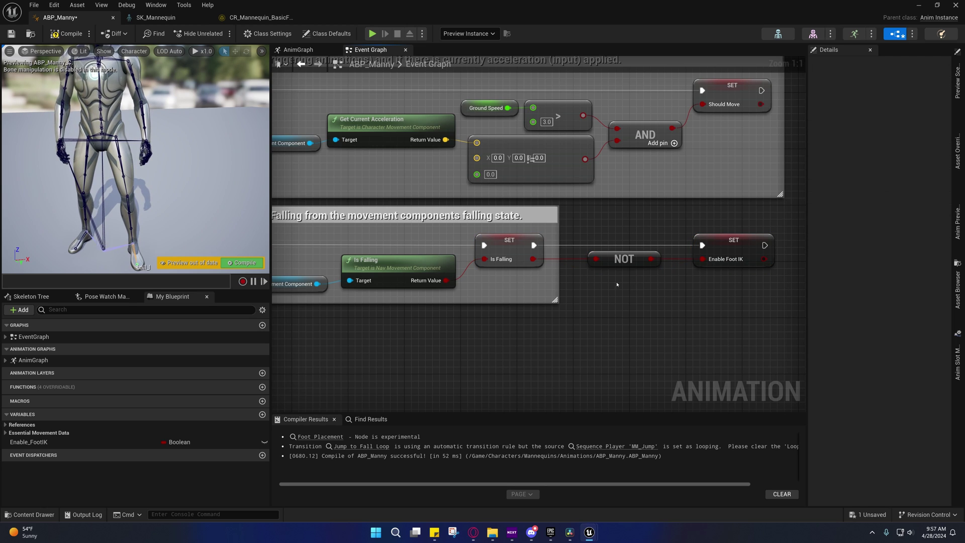
# - In the AnimGraph, bind the Enabled input of the Foot Placement and Leg IK nodes to Enable_FootIK
pyautogui.click(294, 52)
pyautogui.click(539, 245)
pyautogui.scroll(-10, 826, 461)
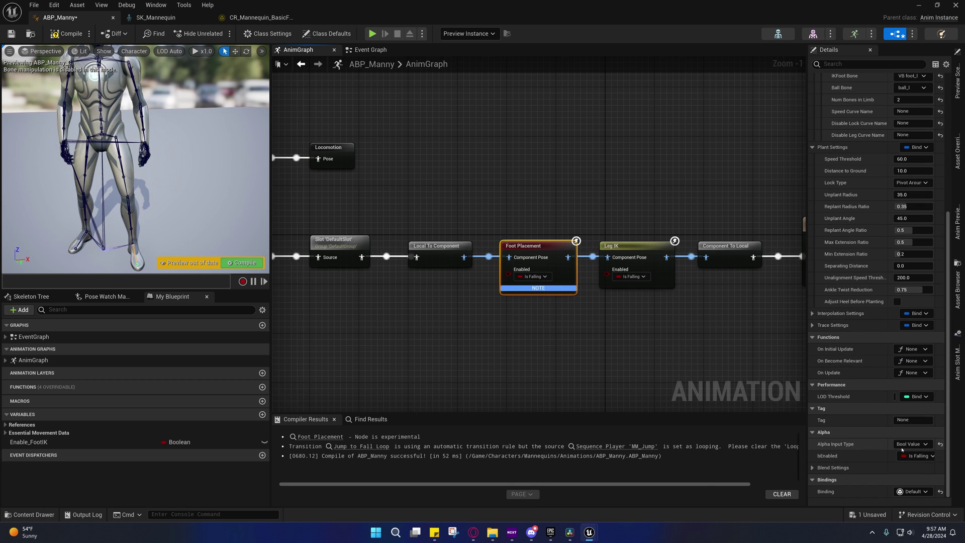
pyautogui.click(915, 455)
pyautogui.click(861, 442)
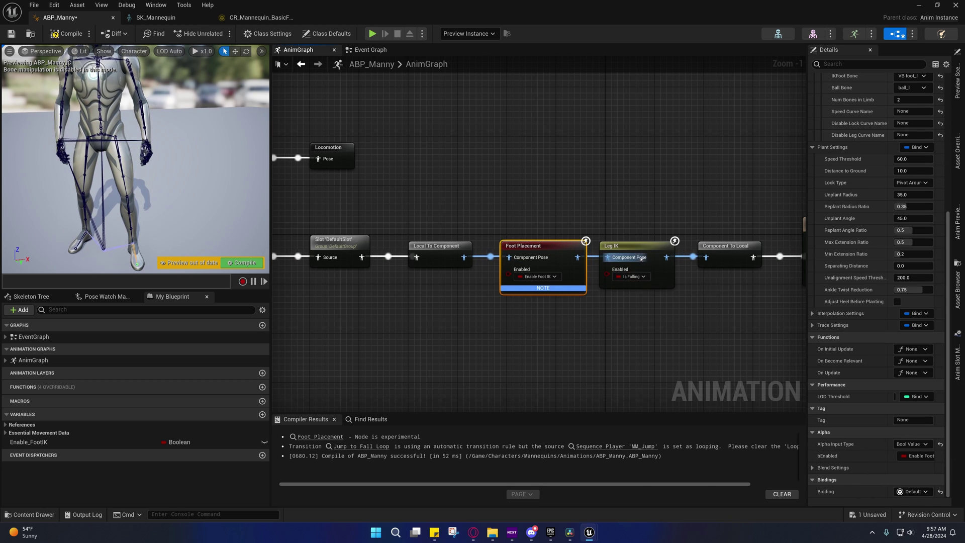
pyautogui.click(618, 246)
pyautogui.click(916, 456)
pyautogui.click(861, 443)
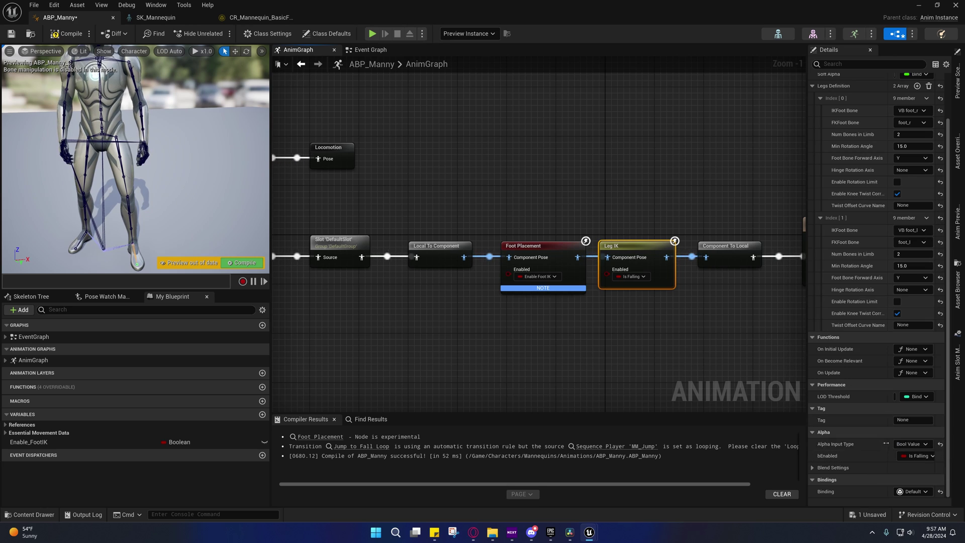
# - Set the Leg IK node's Blend In Time and Blend Out Time to 0.2
pyautogui.click(813, 468)
pyautogui.scroll(-3, 873, 408)
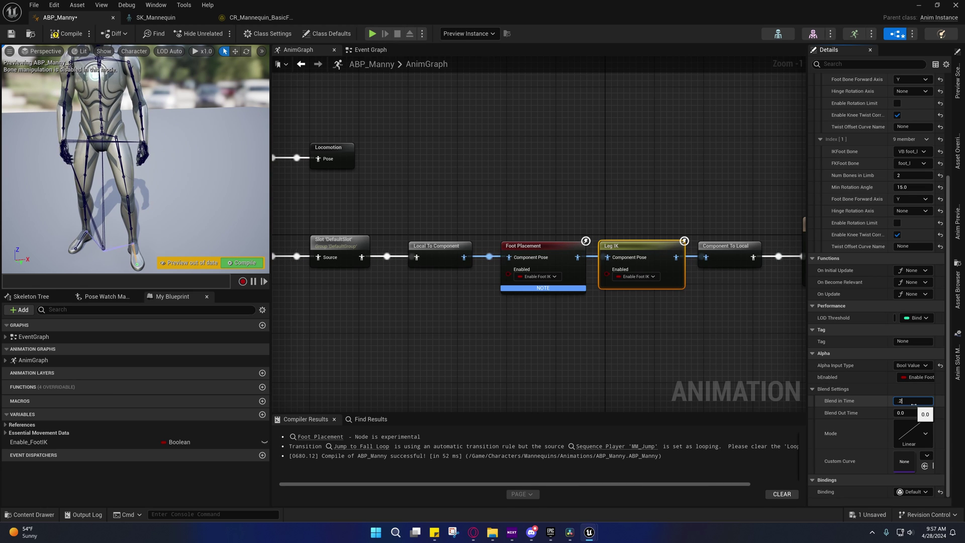
pyautogui.press('Return')
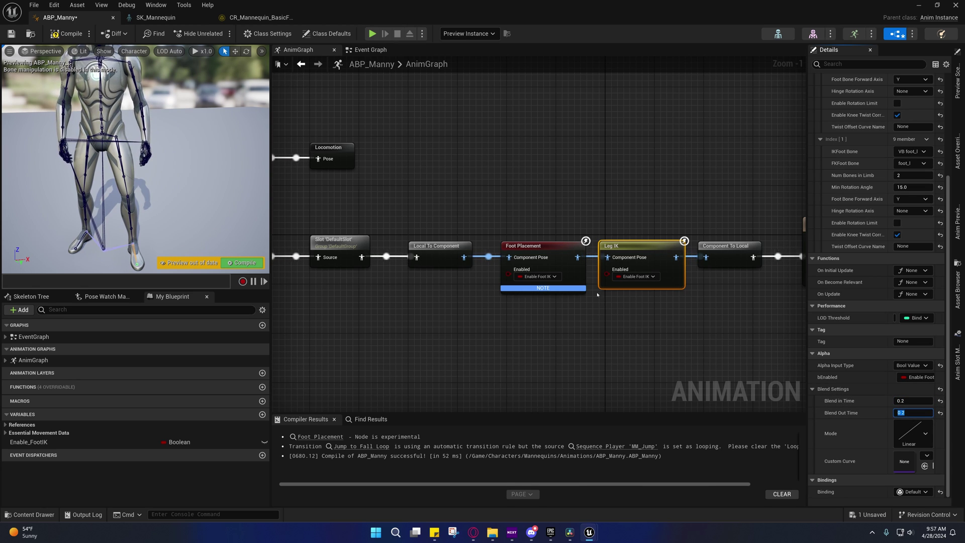
# - Set the Foot Placement node's Blend In Time and Blend Out Time to 0.2
pyautogui.click(551, 253)
pyautogui.scroll(-5, 872, 481)
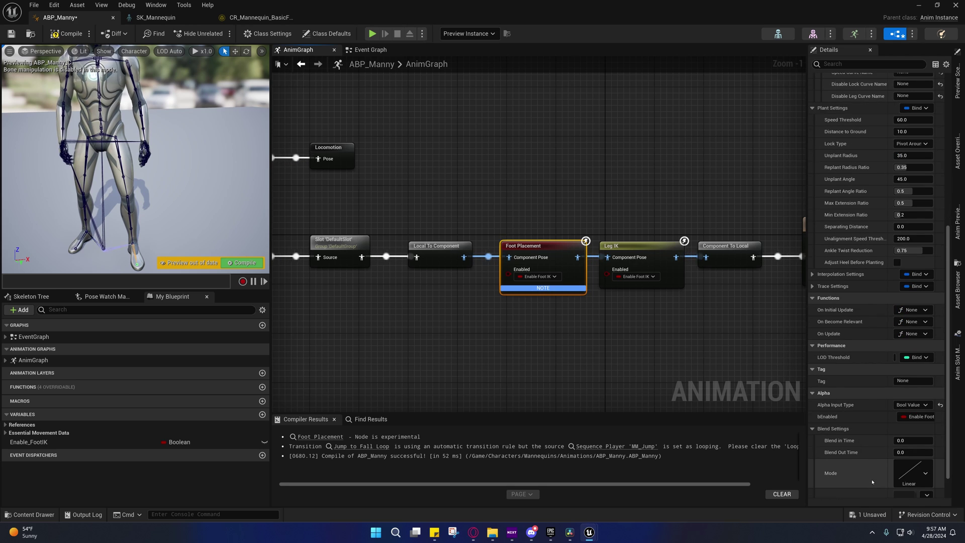
pyautogui.click(902, 404)
pyautogui.write('.2')
pyautogui.click(906, 412)
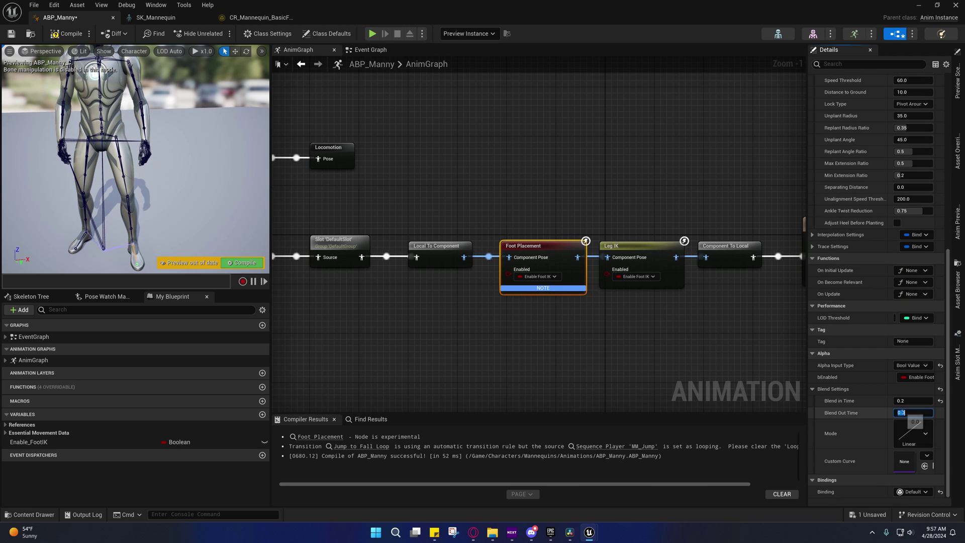
pyautogui.write('.2')
pyautogui.press('Return')
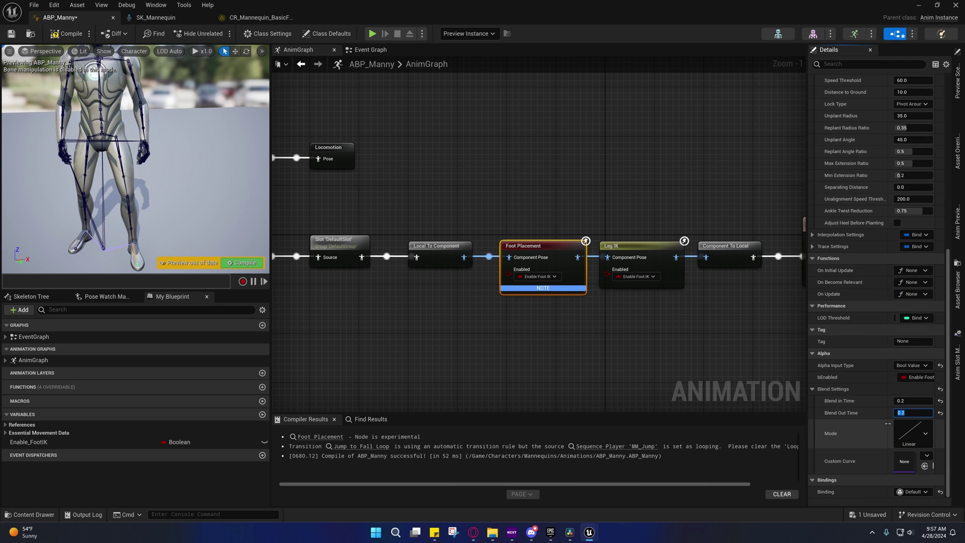
# - Save and compile ABP_Manny and return to the ThirdPersonMap level
pyautogui.click(860, 514)
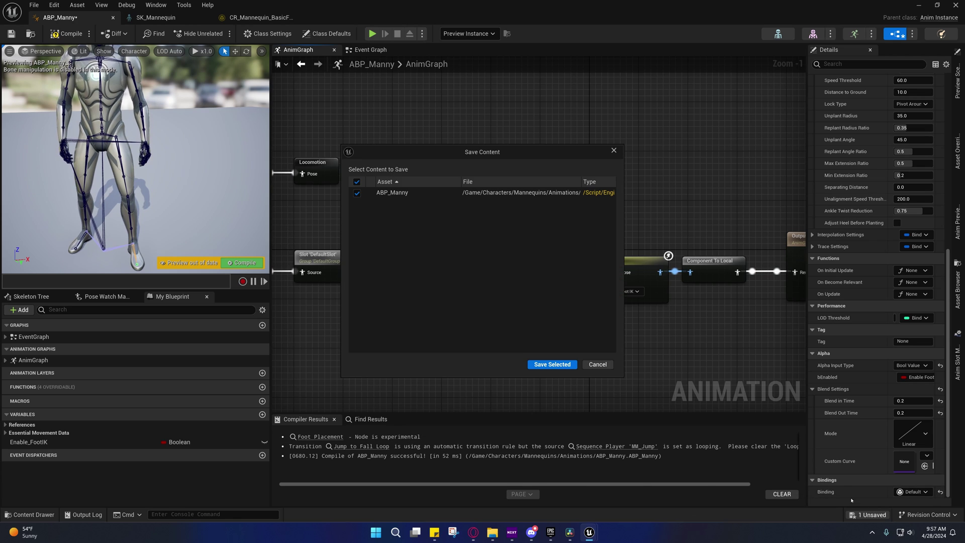
pyautogui.click(552, 364)
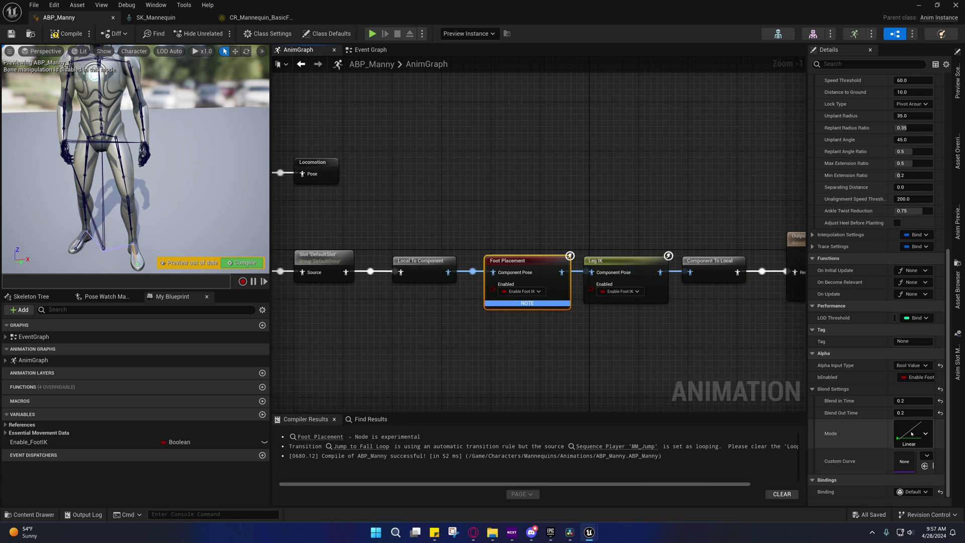
pyautogui.click(922, 422)
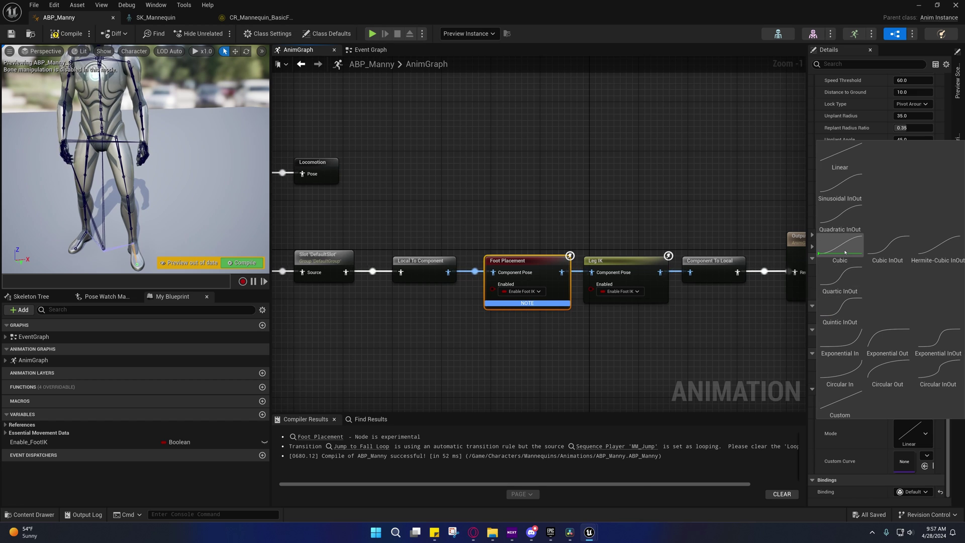
pyautogui.moveTo(581, 346); pyautogui.dragTo(581, 342, button='right')
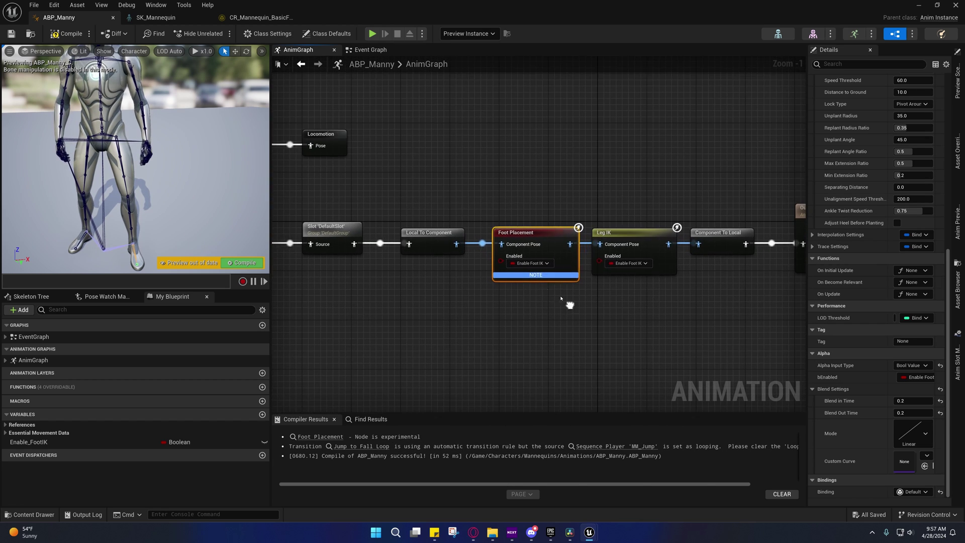
pyautogui.click(61, 33)
pyautogui.moveTo(448, 147); pyautogui.dragTo(461, 113, button='right')
pyautogui.click(917, 4)
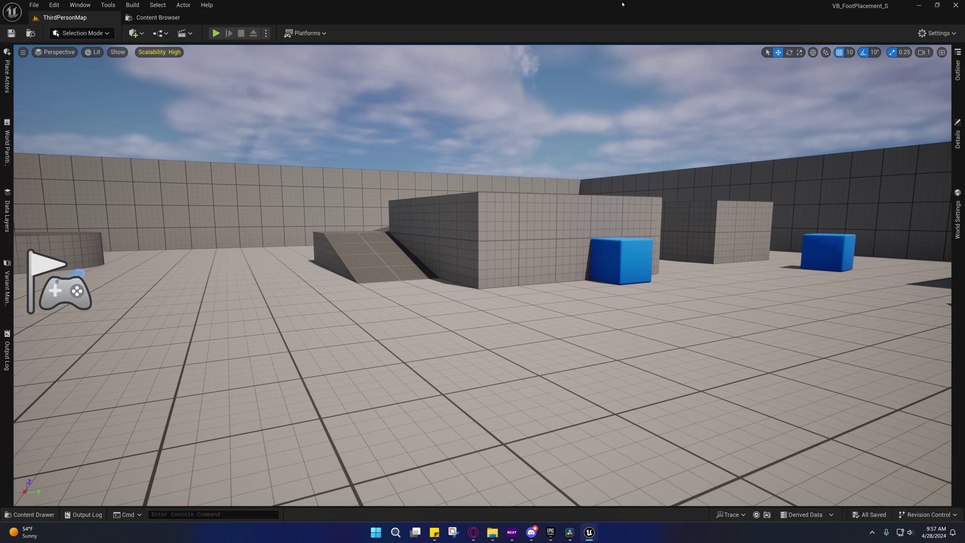
# - Play the level and walk the character onto the ramp's edge to check the foot placement
pyautogui.hotkey('alt', 'p')
pyautogui.press('w')
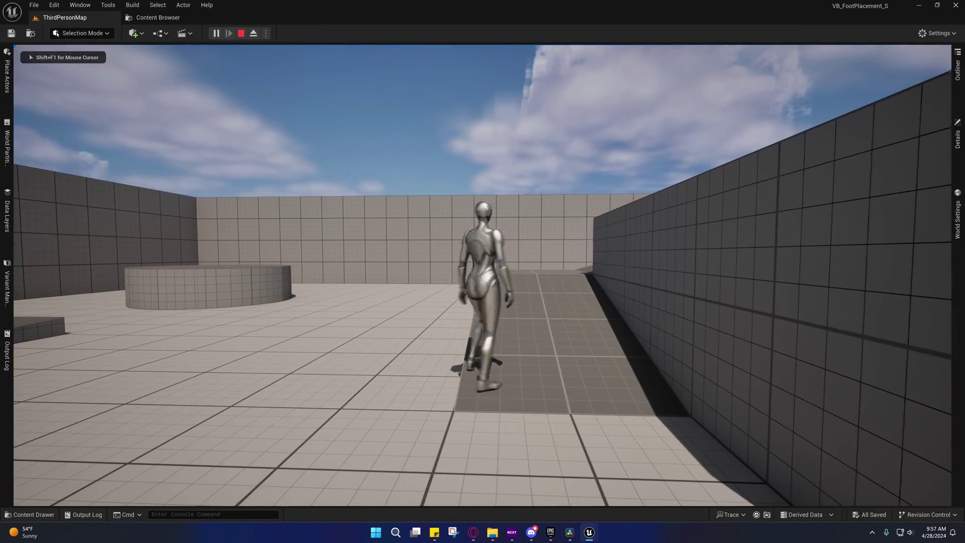
pyautogui.press('w')
pyautogui.press('a')
pyautogui.press('w')
pyautogui.press('a')
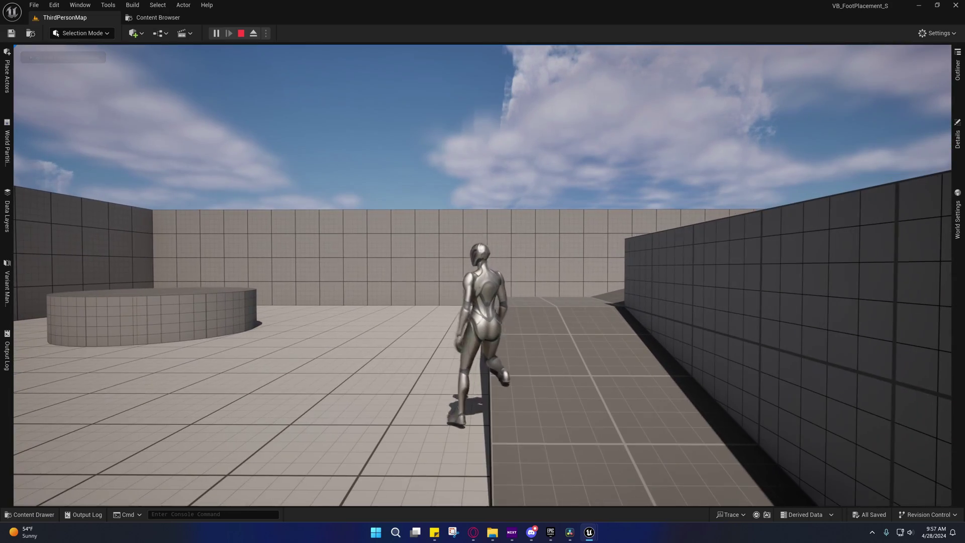
# - Run and jump the character around the level to check the foot placement during falls and landings, and stop the play session
pyautogui.press('space')
pyautogui.press('d')
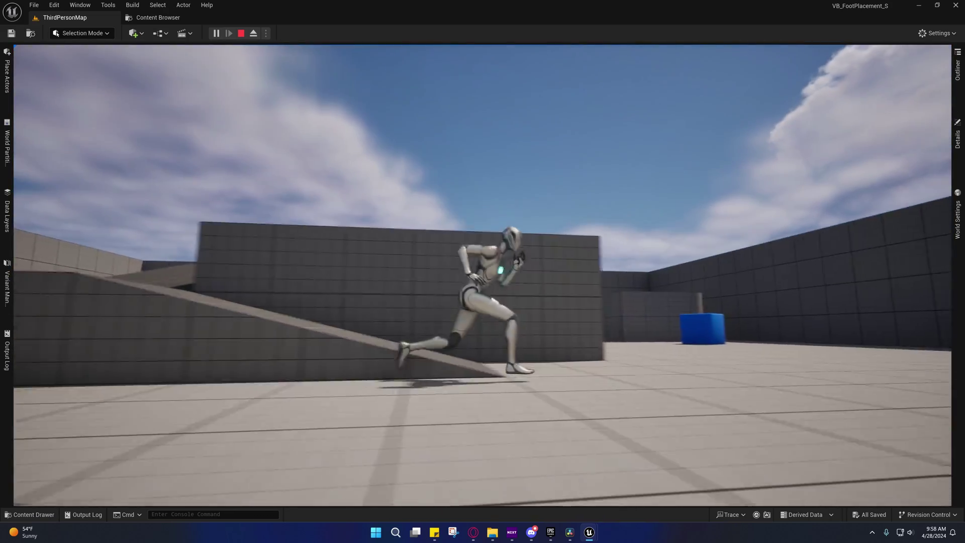
pyautogui.press('space')
pyautogui.press('a')
pyautogui.press('space')
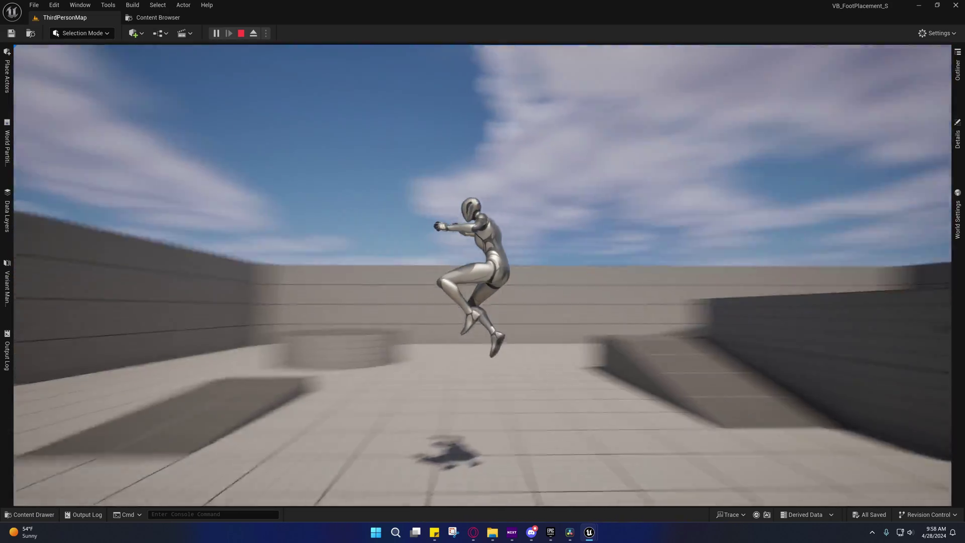
pyautogui.press('d')
pyautogui.press('space')
pyautogui.press('a')
pyautogui.press('space')
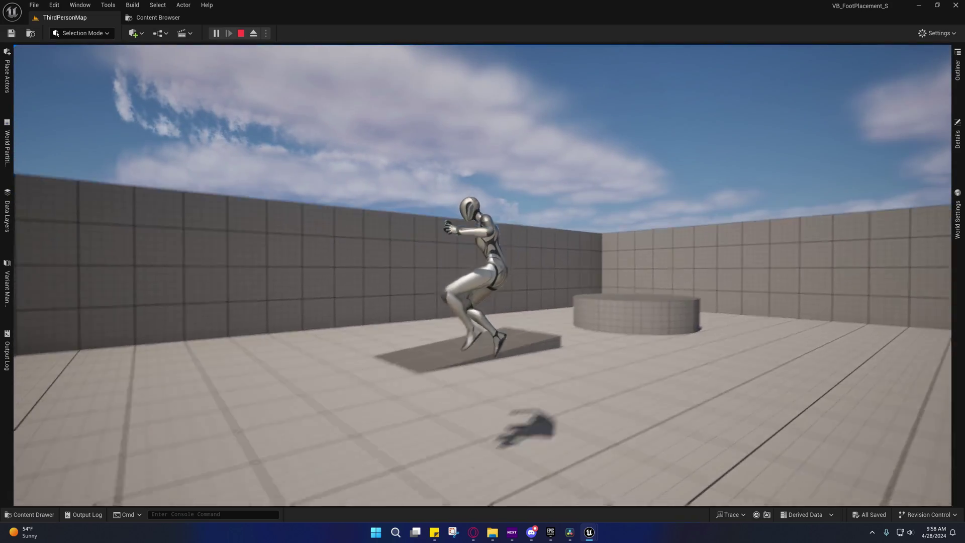
pyautogui.press('space')
pyautogui.press('d')
pyautogui.press('space')
pyautogui.press('w')
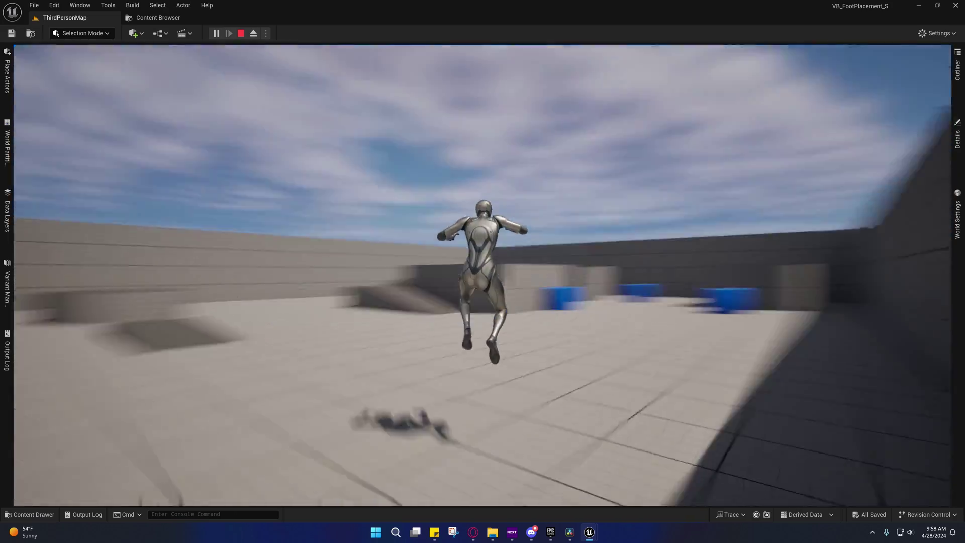
pyautogui.press('space')
pyautogui.press('w')
pyautogui.hotkey('shift', 'F1')
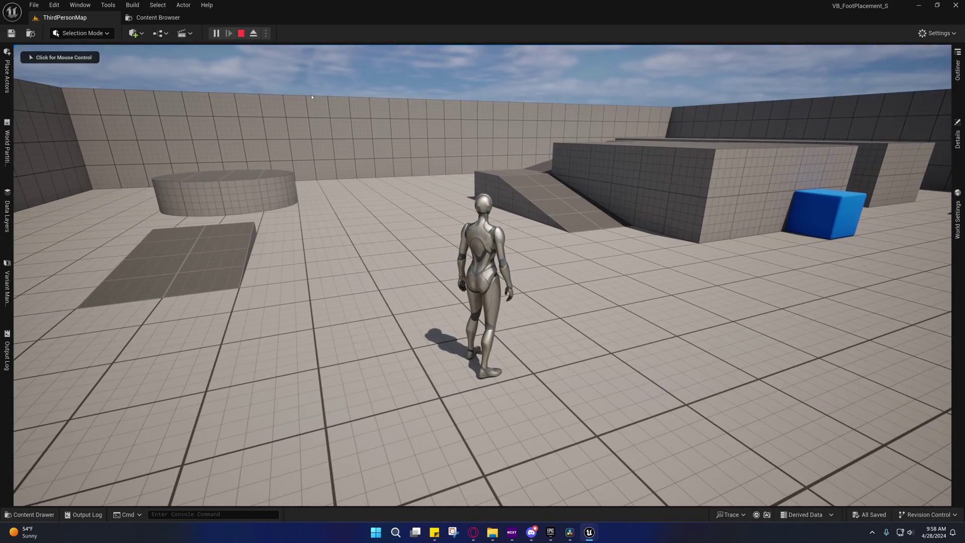
pyautogui.click(241, 33)
# - Return to the ABP_Manny AnimGraph and recompile the animation blueprint
pyautogui.moveTo(589, 532)
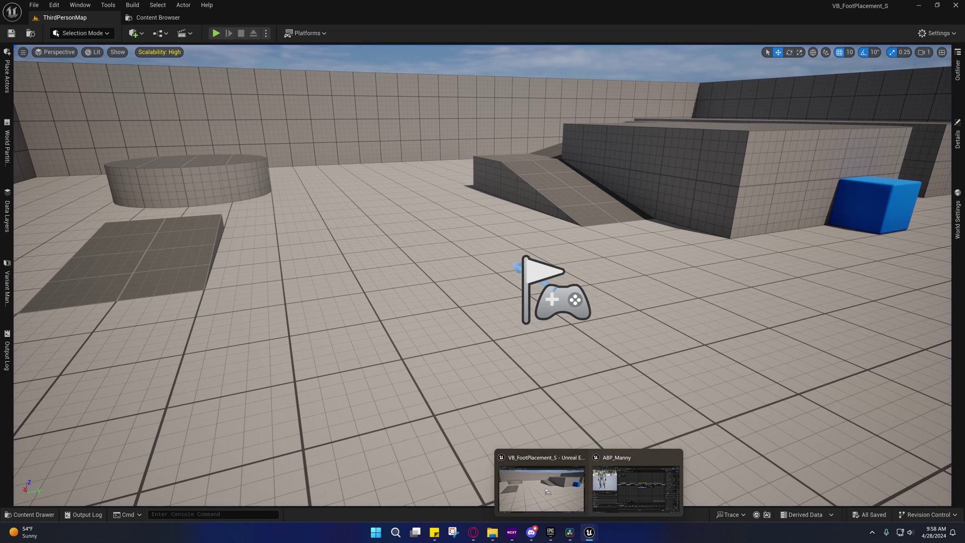
pyautogui.click(612, 496)
pyautogui.moveTo(498, 281); pyautogui.dragTo(555, 328, button='right')
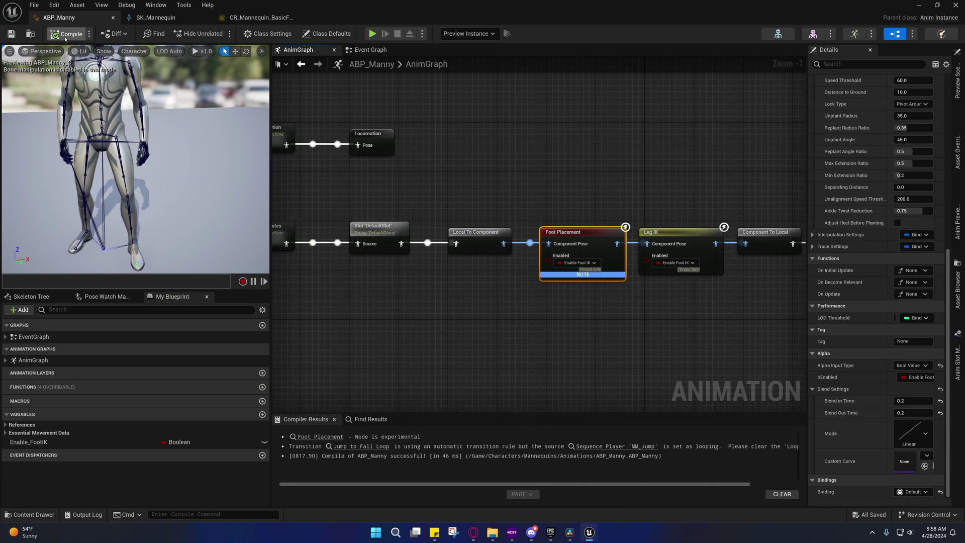
# - Review the node chain from Local To Component to Component To Local and the Foot Placement node's settings
pyautogui.moveTo(512, 217); pyautogui.dragTo(384, 166, button='right')
pyautogui.scroll(-3, 426, 275)
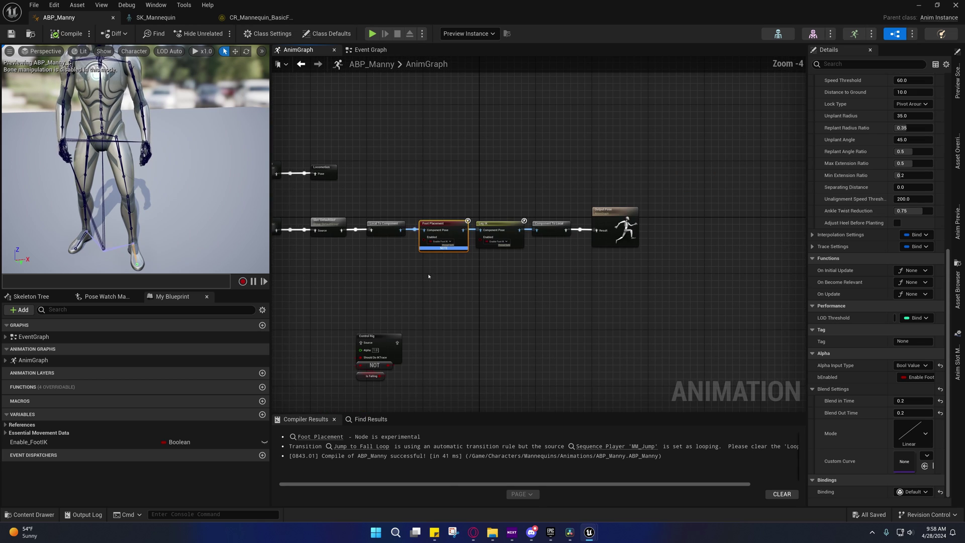
pyautogui.moveTo(426, 276); pyautogui.dragTo(451, 281, button='right')
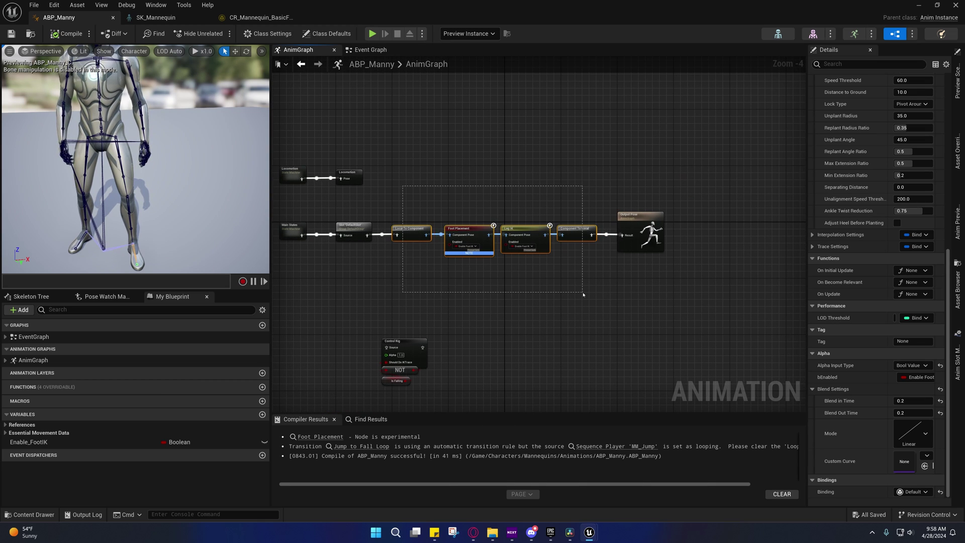
pyautogui.moveTo(583, 293); pyautogui.dragTo(583, 294)
pyautogui.moveTo(534, 290); pyautogui.dragTo(564, 327, button='right')
pyautogui.click(565, 327)
pyautogui.click(498, 267)
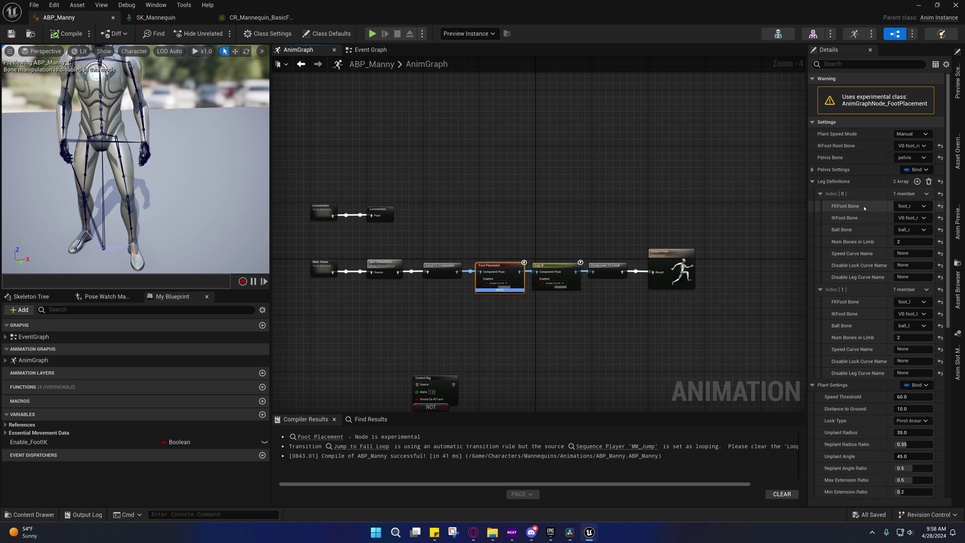
pyautogui.moveTo(676, 317); pyautogui.dragTo(643, 267, button='right')
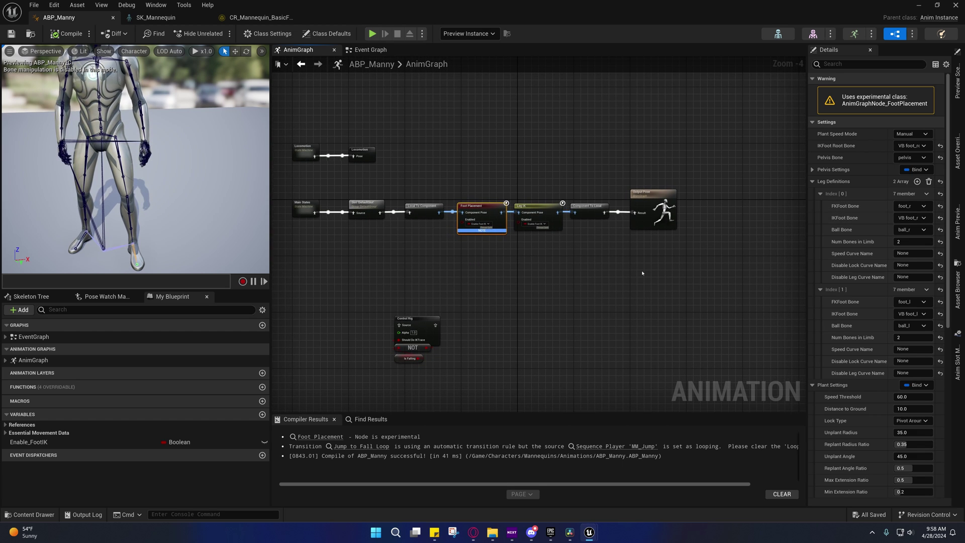